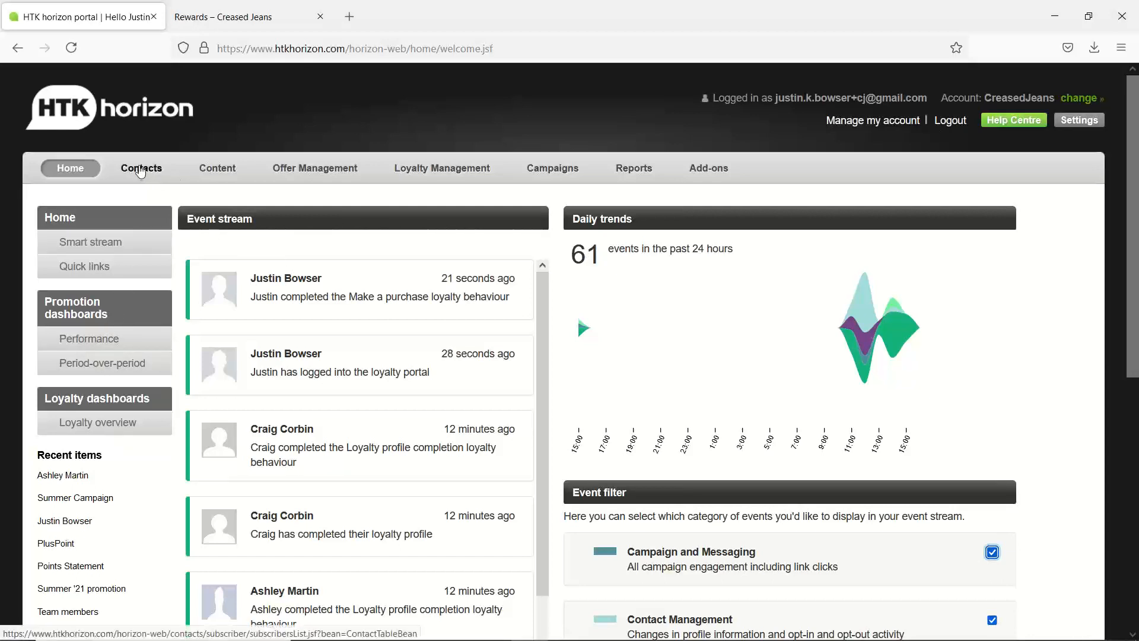
# Step: Search all contacts for the demo loyalty customer's full name and open their record for editing
pyautogui.click(142, 174)
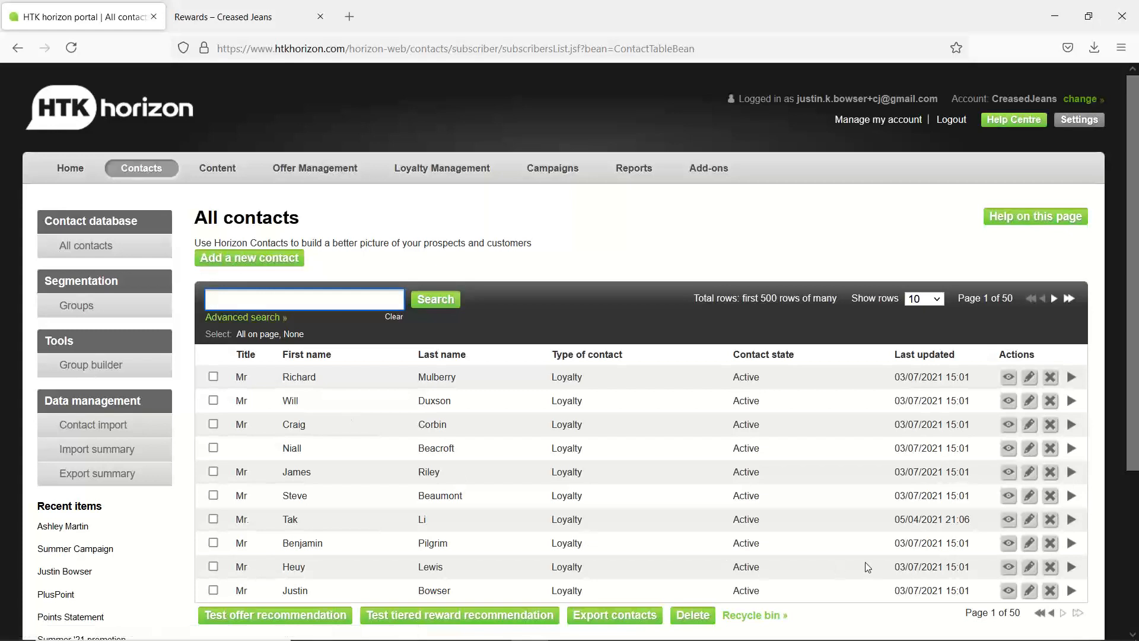
pyautogui.write('just')
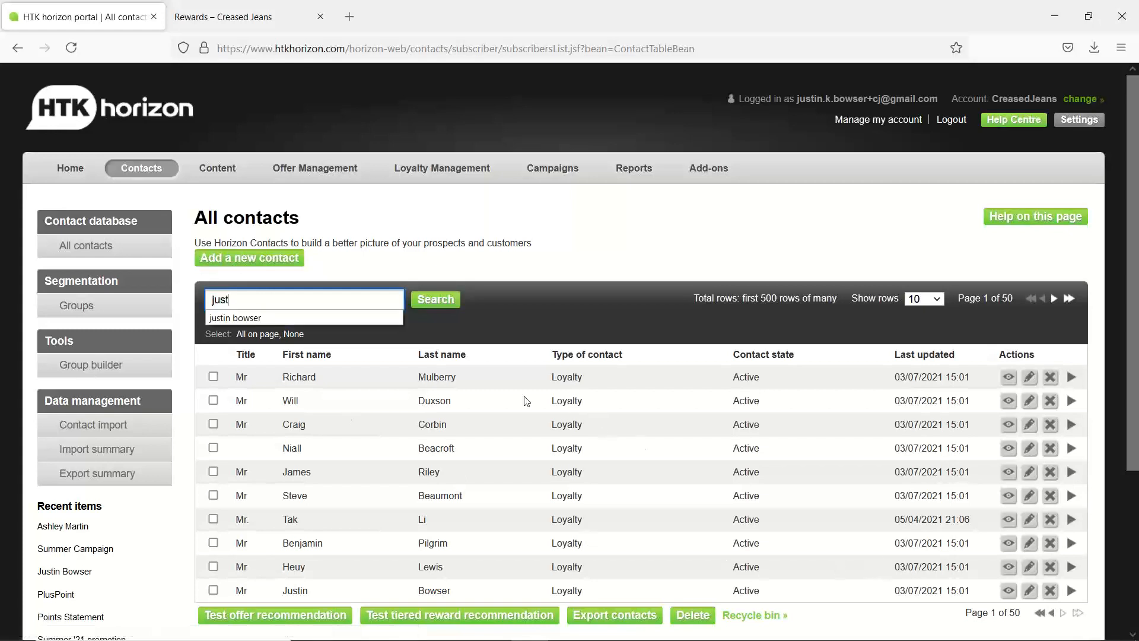
pyautogui.write('in bowser')
pyautogui.press('Return')
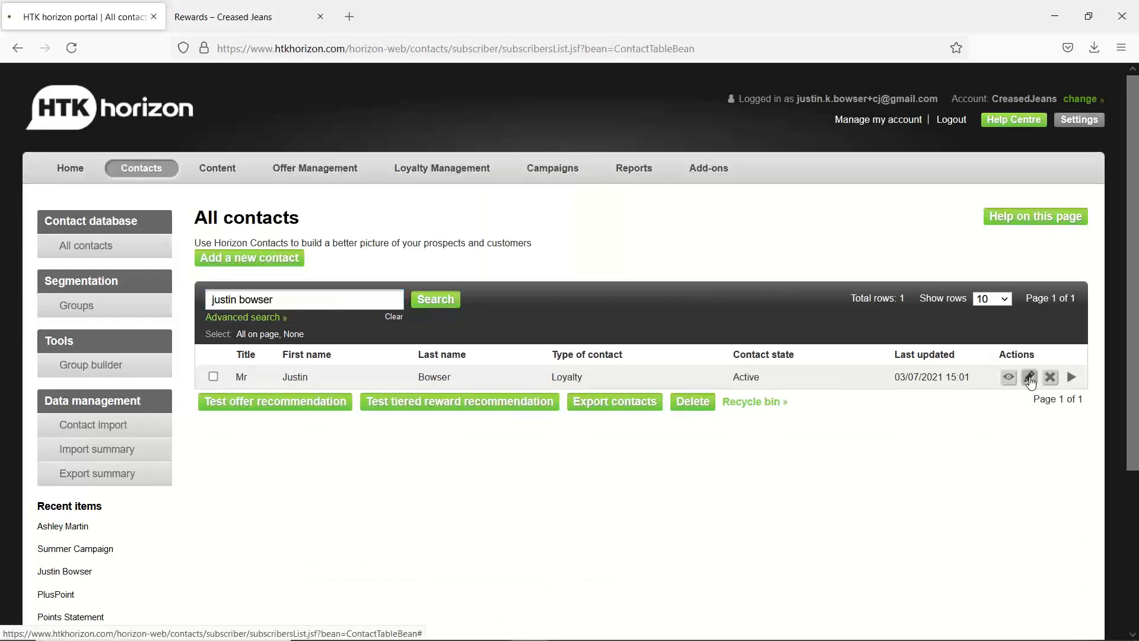
pyautogui.click(1031, 380)
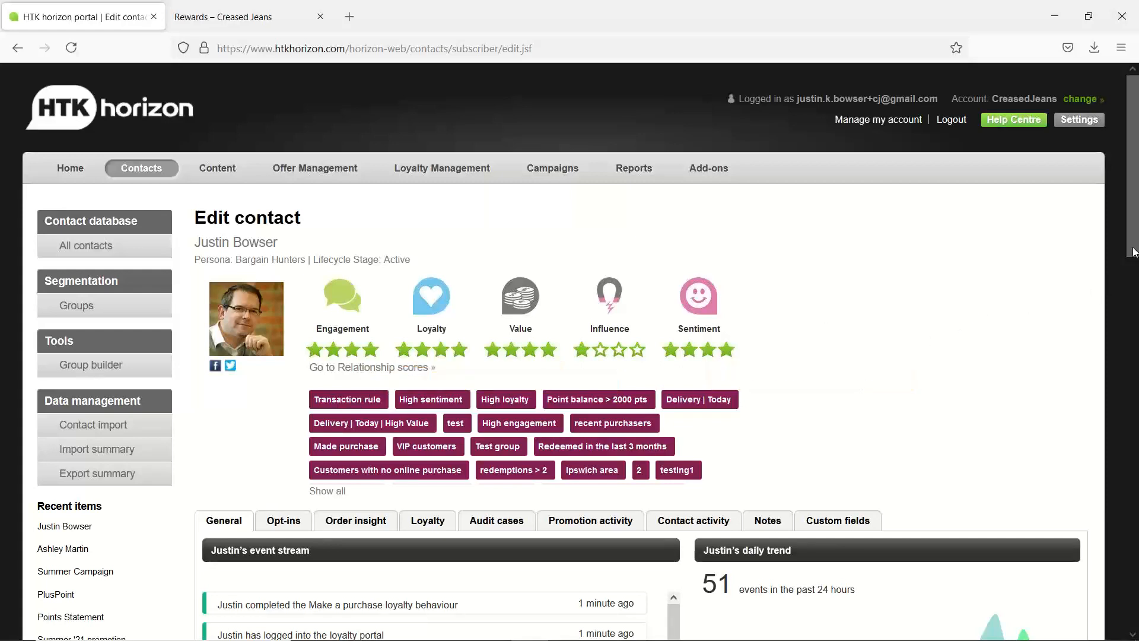
pyautogui.moveTo(1133, 246); pyautogui.dragTo(1114, 554)
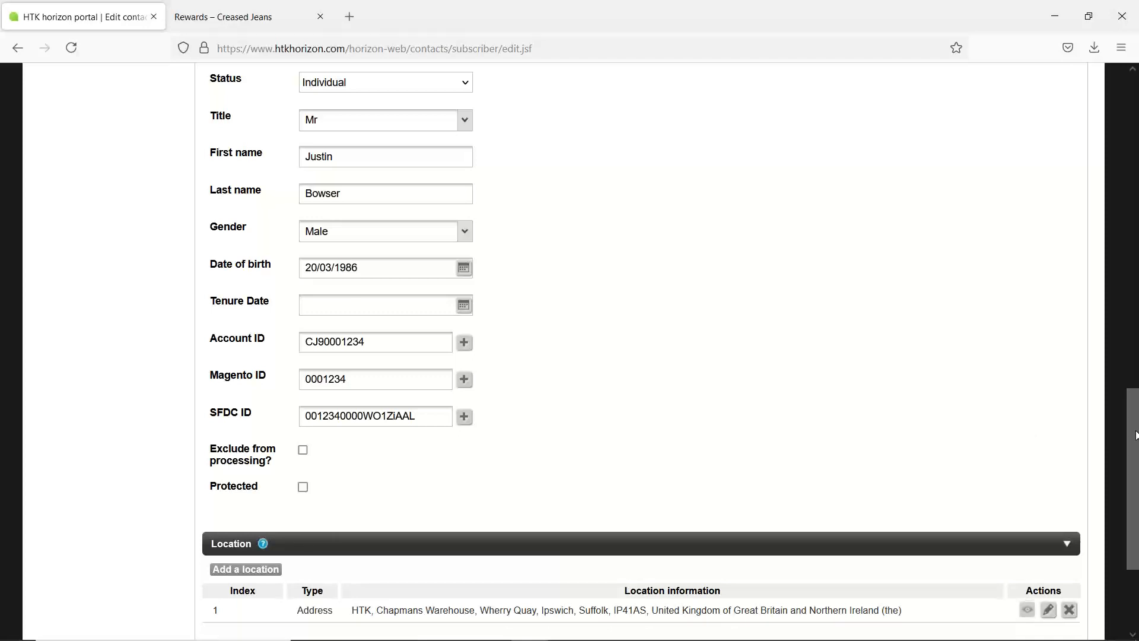
pyautogui.scroll(-2, 1136, 453)
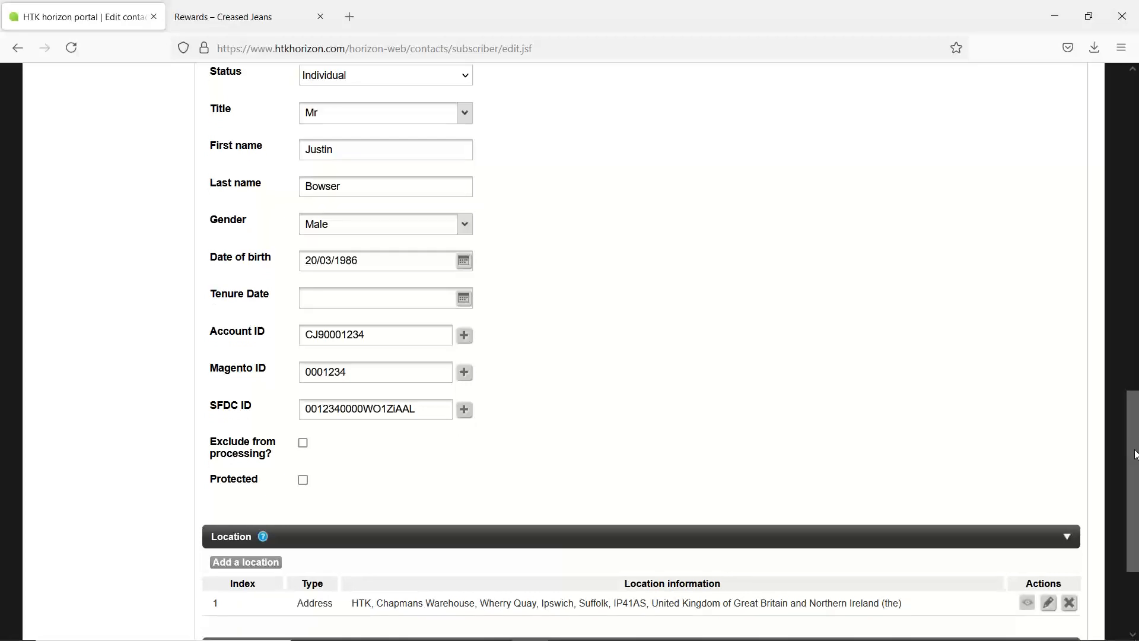
pyautogui.moveTo(1136, 454); pyautogui.dragTo(1036, 121)
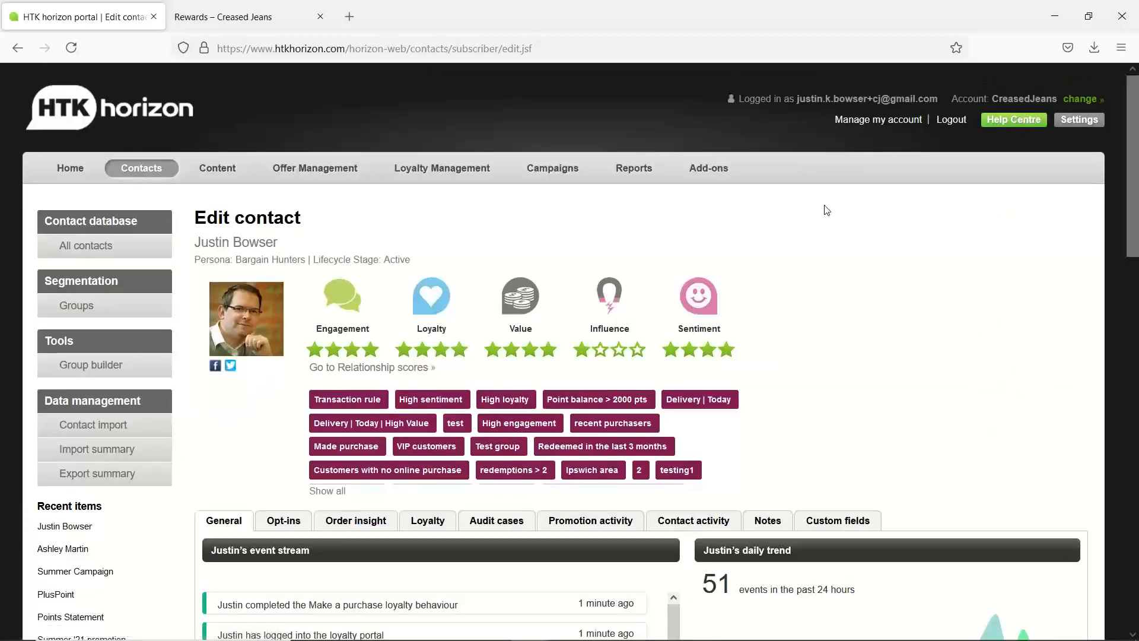
# Step: Check the contact's opt-in channels and available channel types, then show Order insight totals: 6 orders, GBP 109.24 spent
pyautogui.moveTo(457, 422)
pyautogui.click(285, 522)
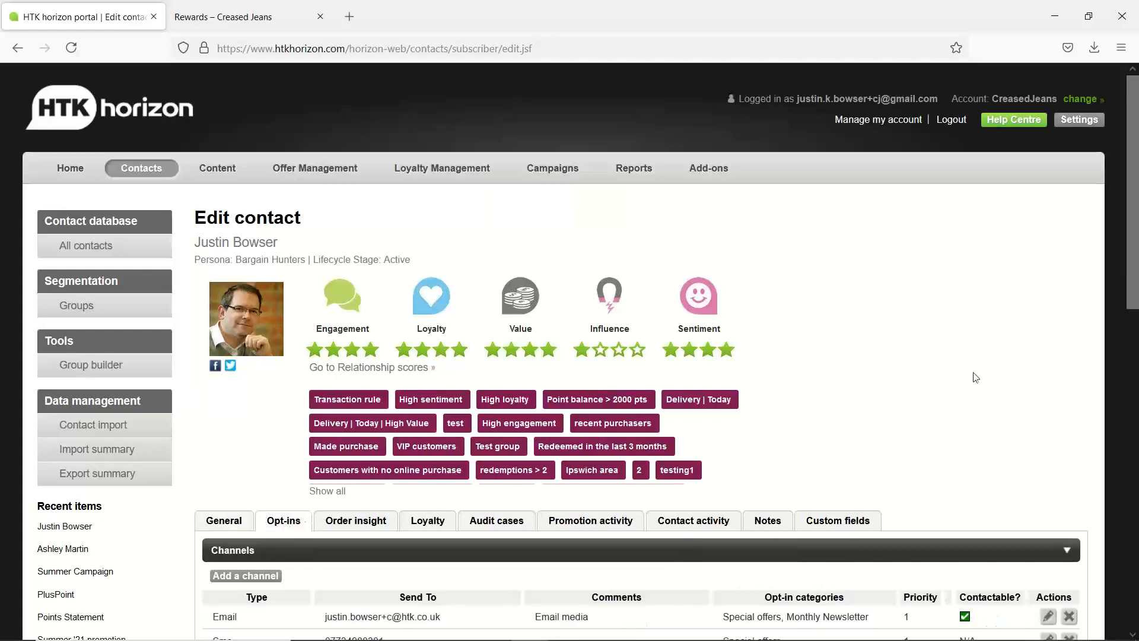
pyautogui.moveTo(1135, 266); pyautogui.dragTo(1134, 360)
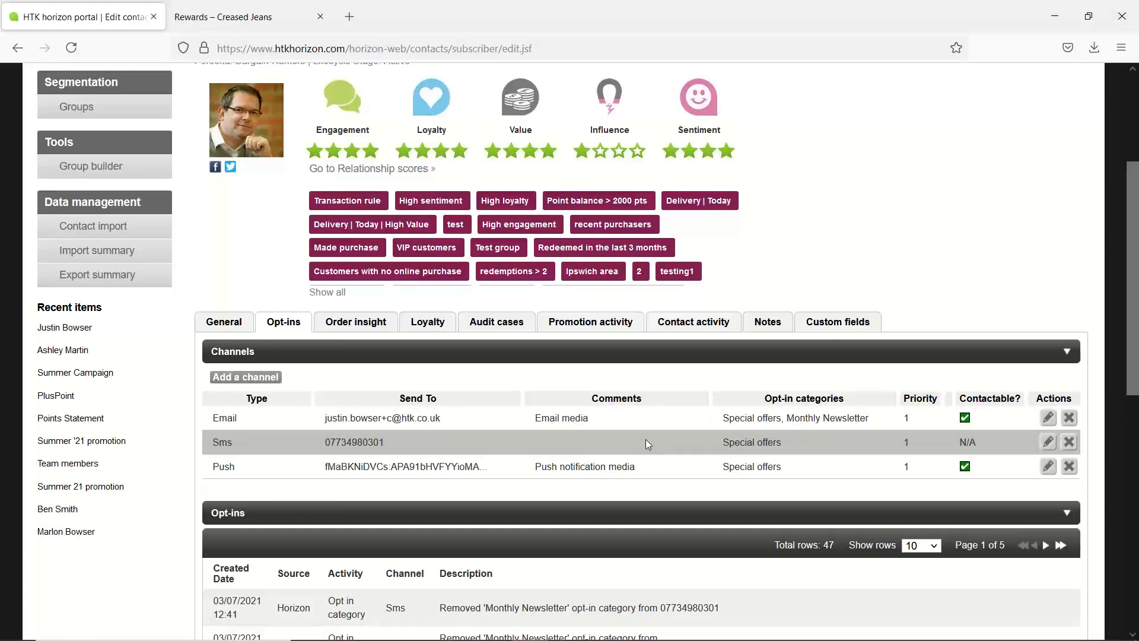
pyautogui.click(267, 378)
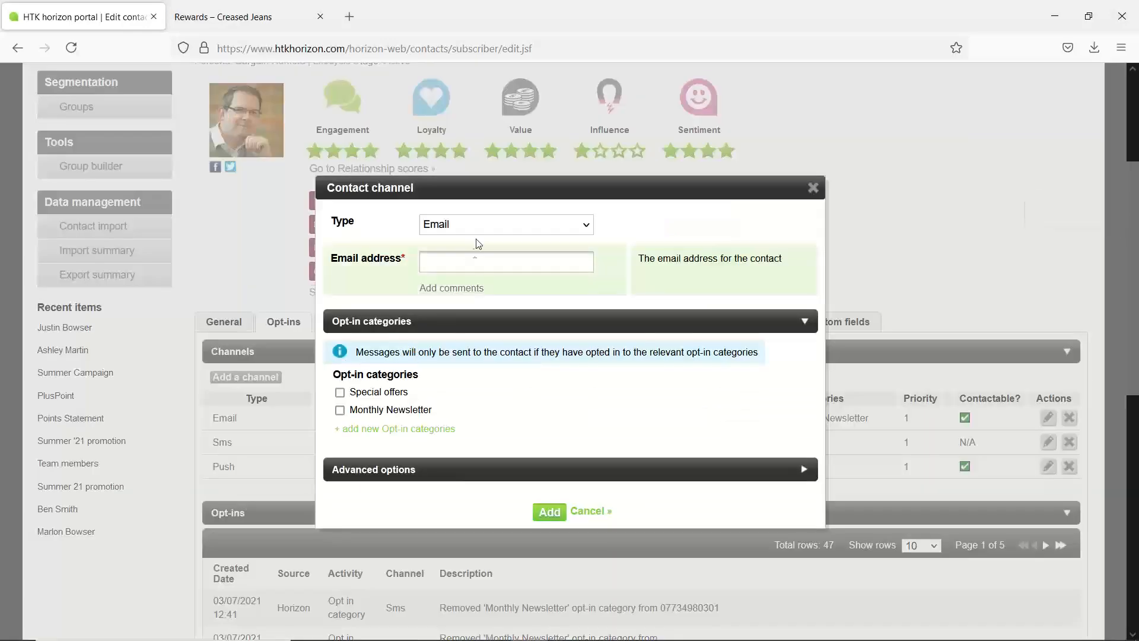
pyautogui.click(486, 227)
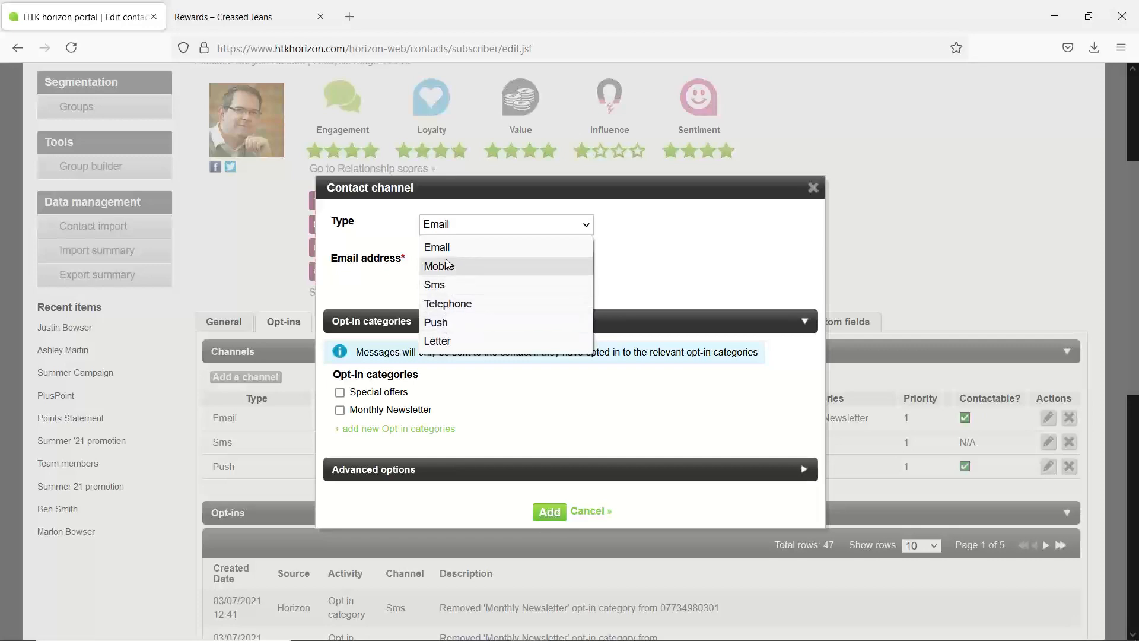
pyautogui.click(589, 512)
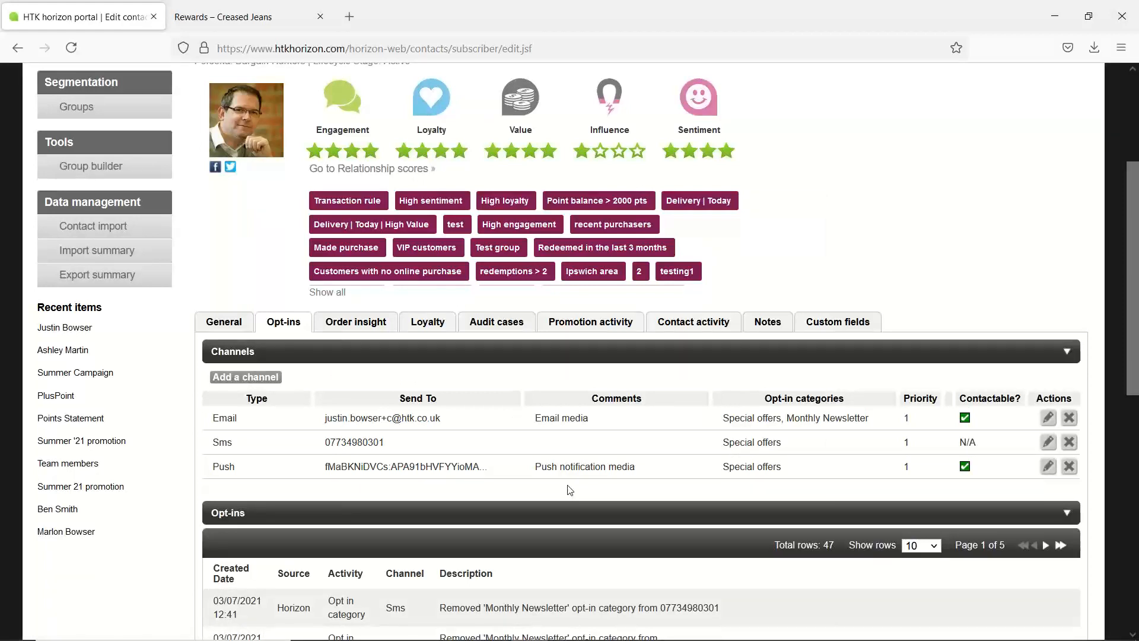
pyautogui.click(371, 324)
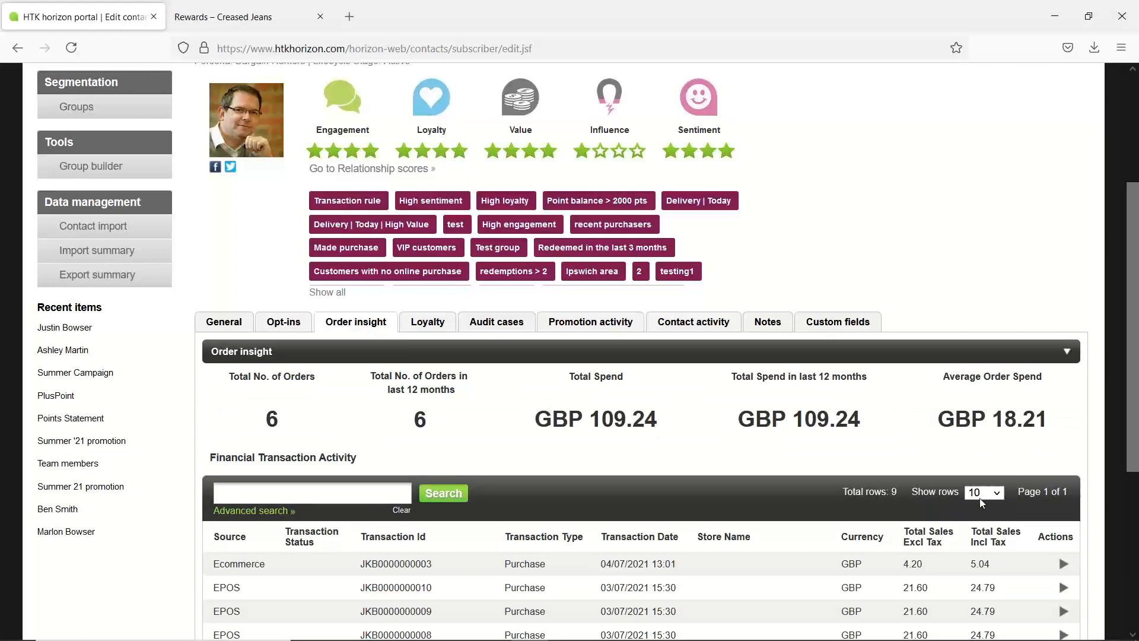
# Step: Expand the first order's basket items, view Loyalty details (joined 12/02/2019, ACTIVE), then go to the Creased Jeans portal
pyautogui.click(1064, 565)
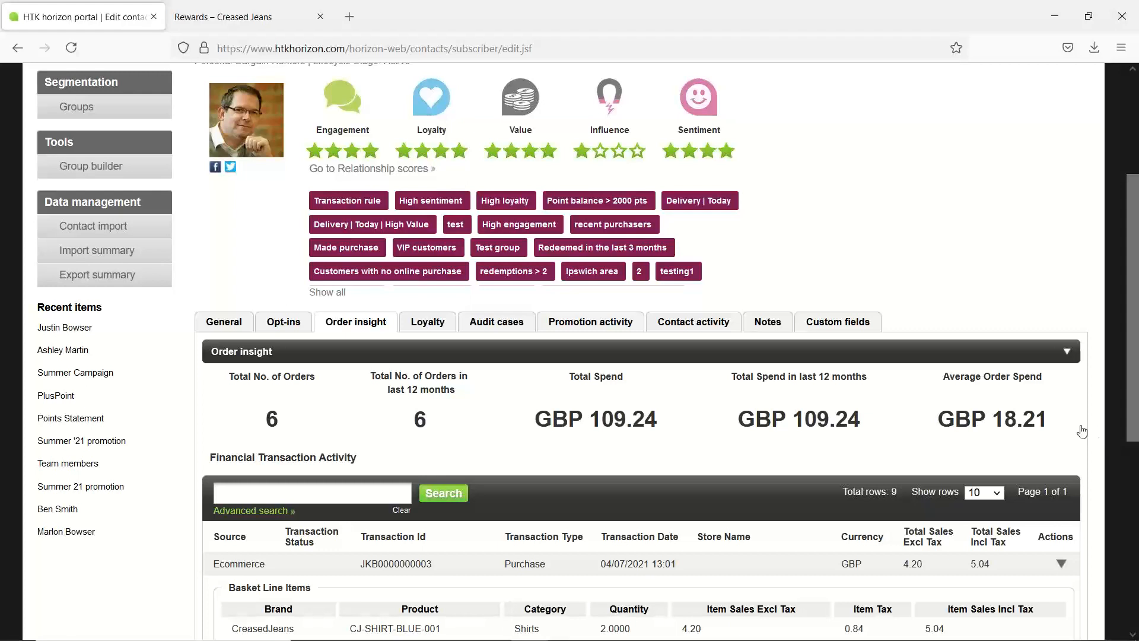
pyautogui.click(428, 325)
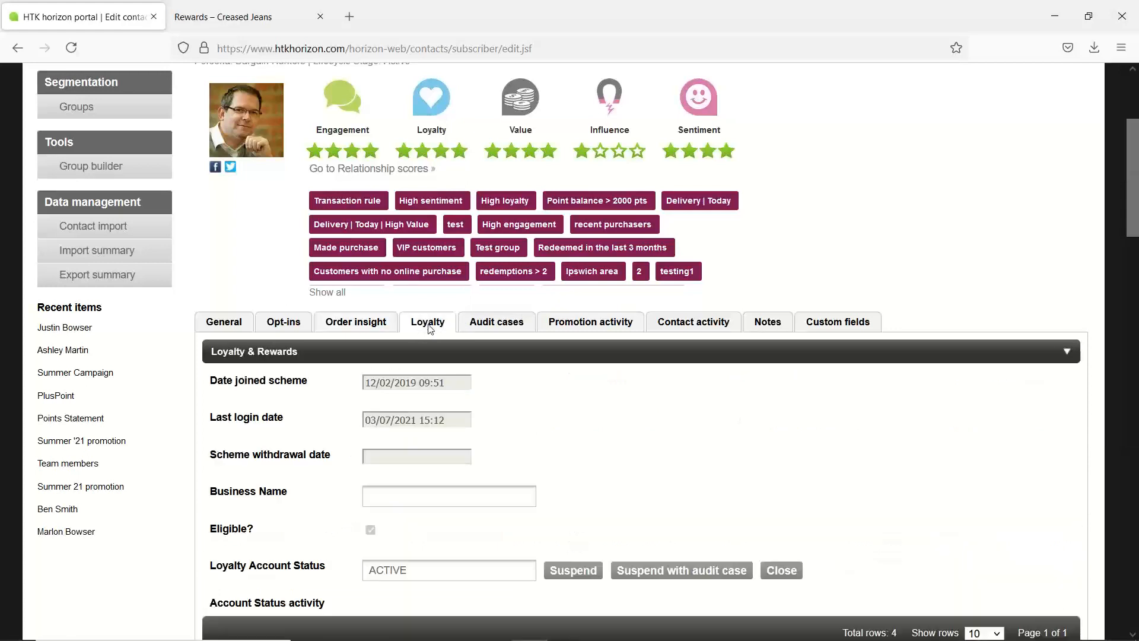
pyautogui.click(246, 20)
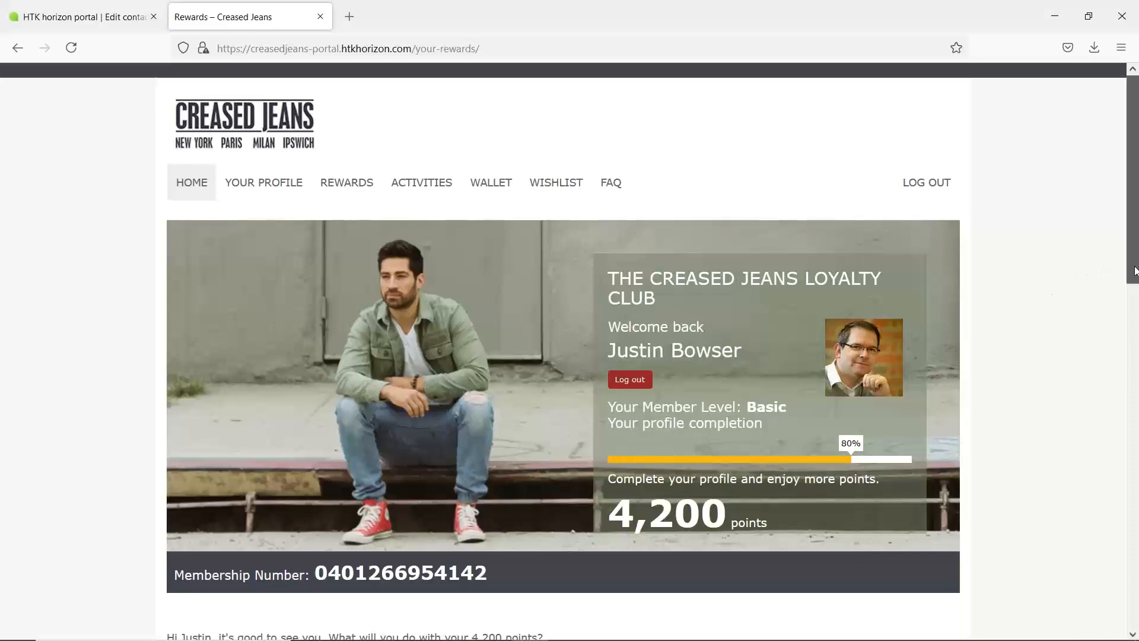
# Step: Scroll the member's home page and expand a community friend's redeemed offers and rewards
pyautogui.moveTo(1132, 278); pyautogui.dragTo(1131, 457)
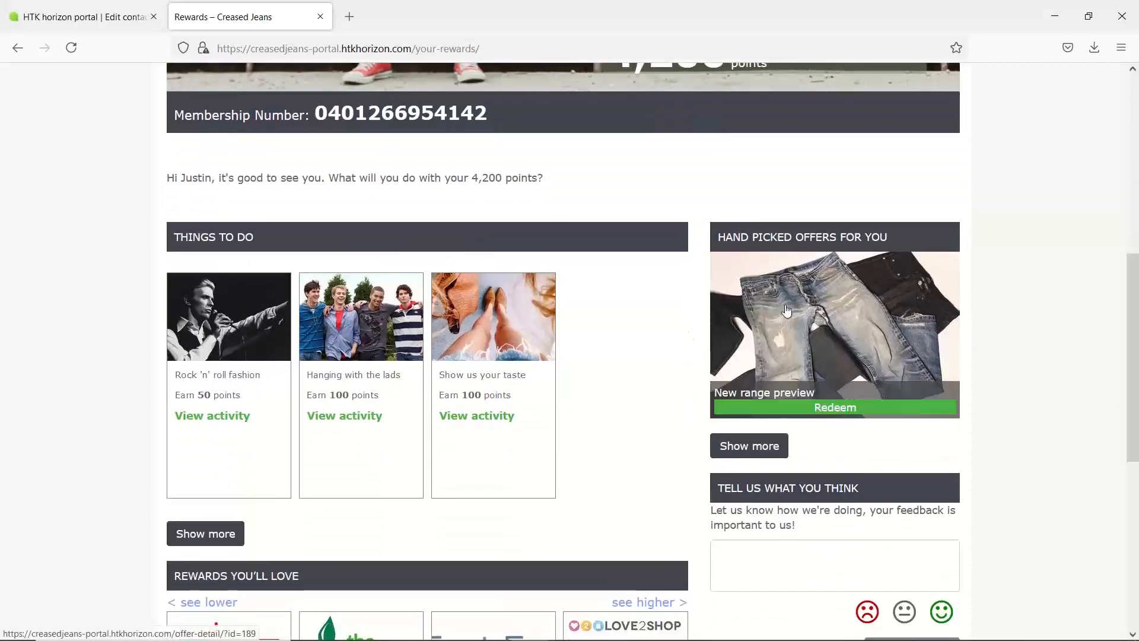
pyautogui.moveTo(1131, 316); pyautogui.dragTo(1133, 466)
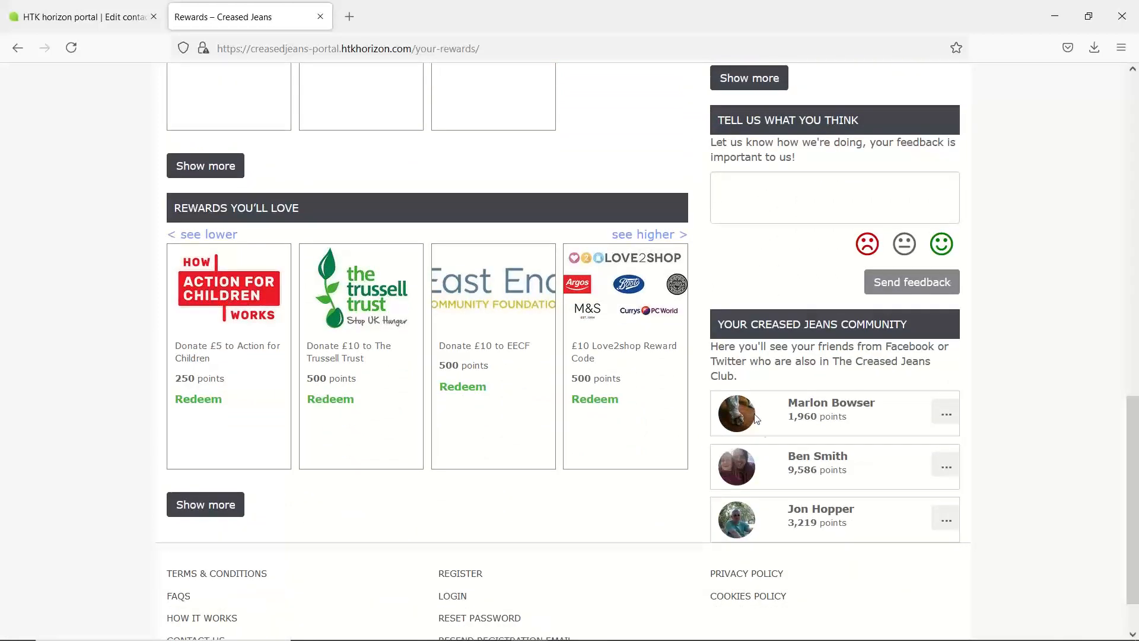
pyautogui.click(943, 468)
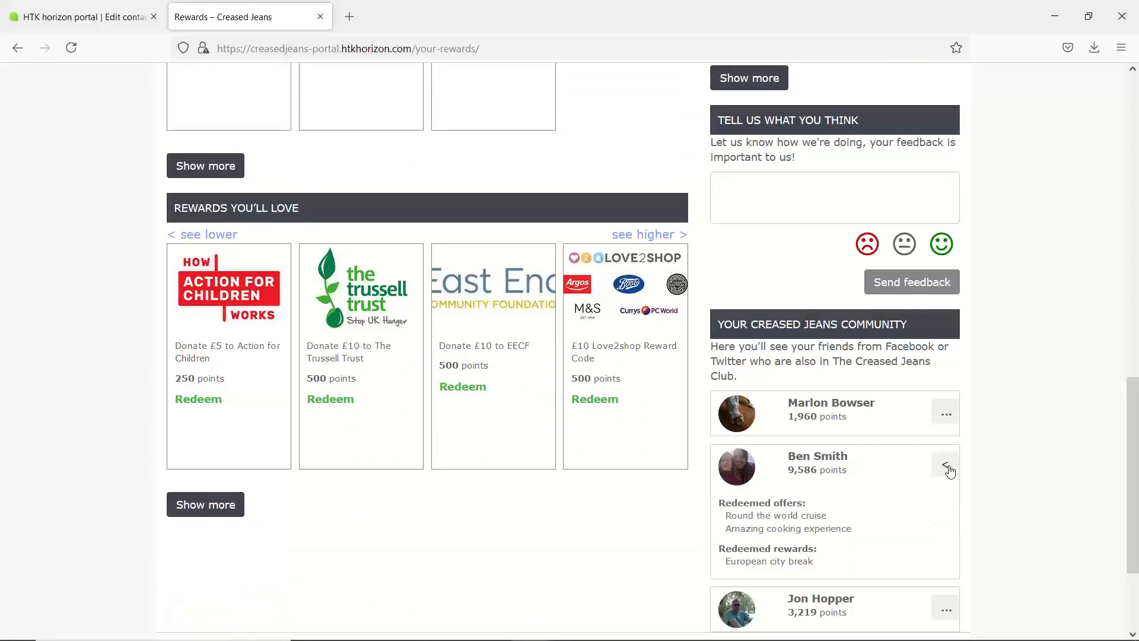
pyautogui.moveTo(1135, 422); pyautogui.dragTo(1133, 113)
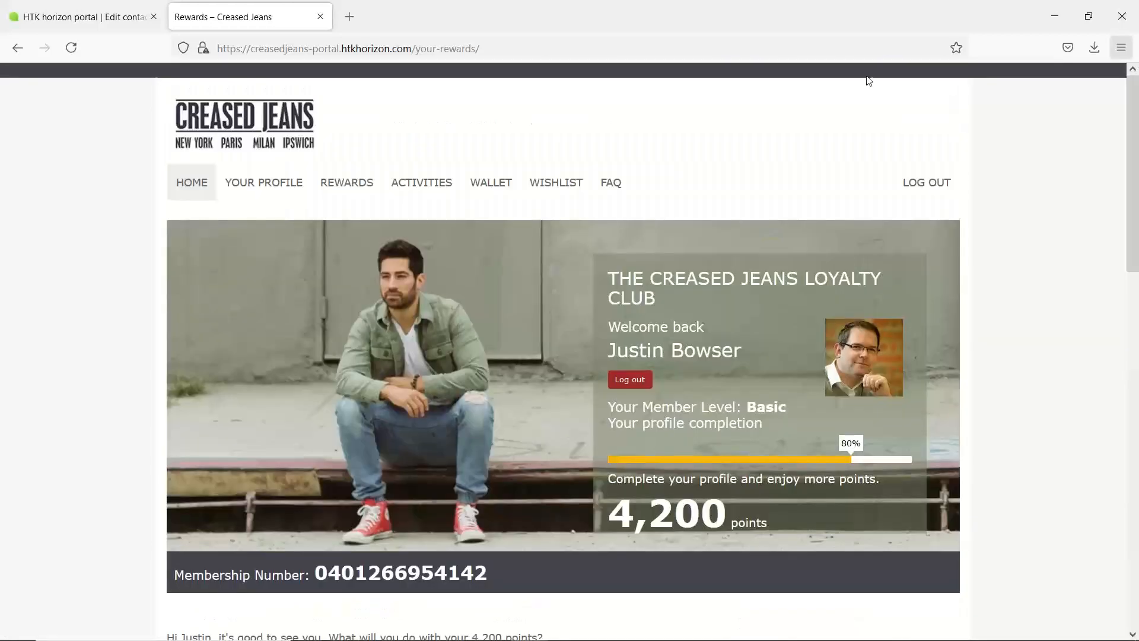
# Step: Review the member's profile details, then bring up the All Rewards list
pyautogui.click(285, 188)
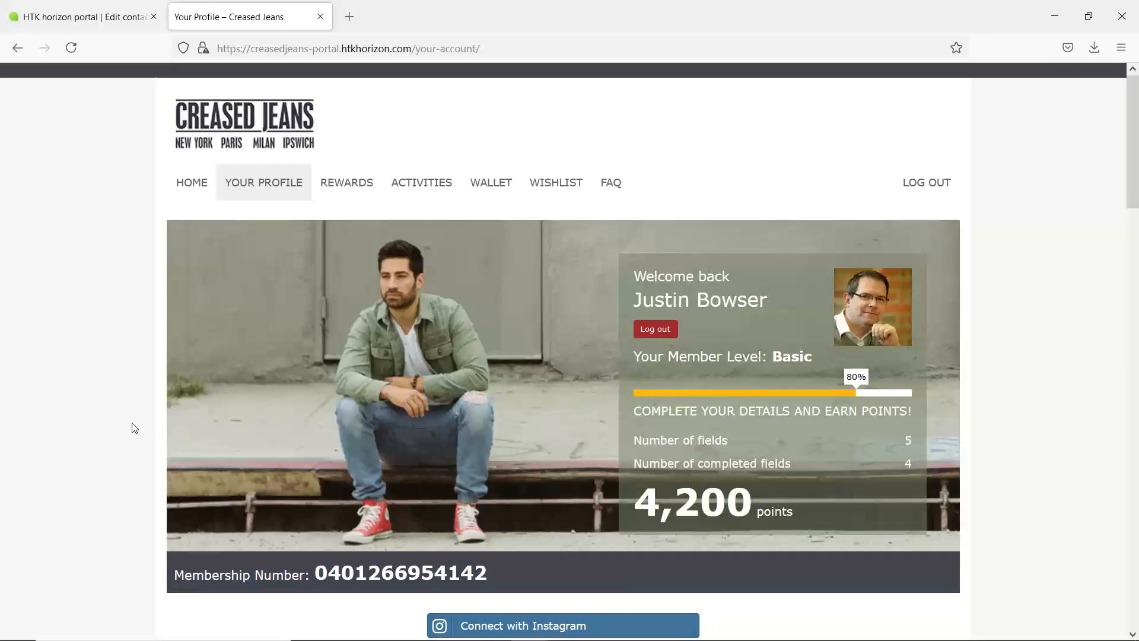
pyautogui.scroll(-10, 135, 428)
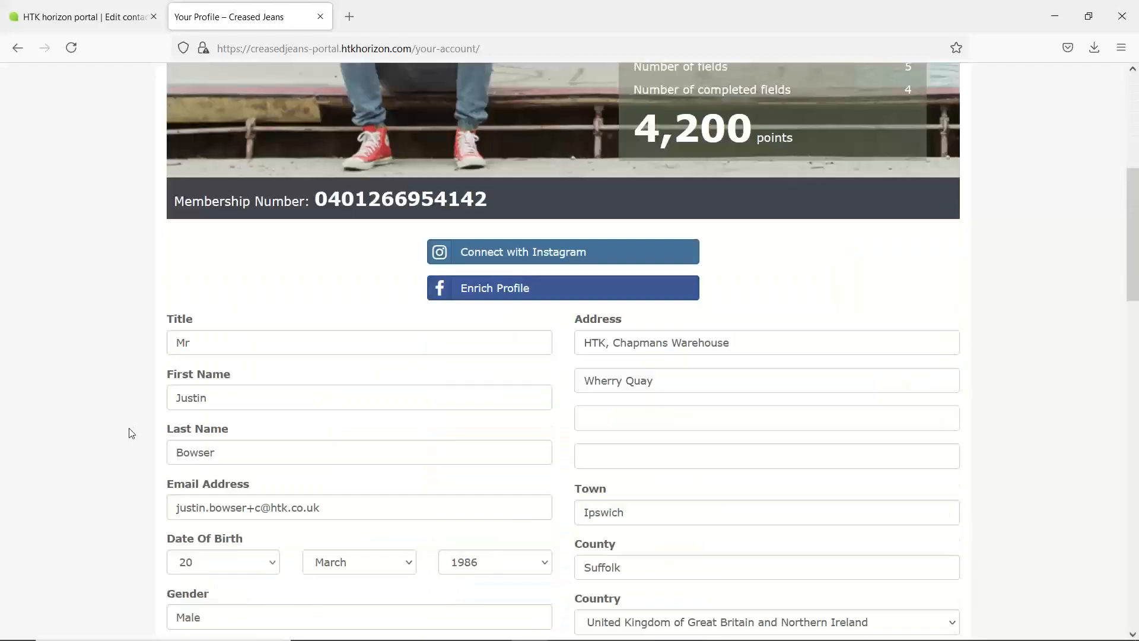
pyautogui.scroll(-2, 131, 434)
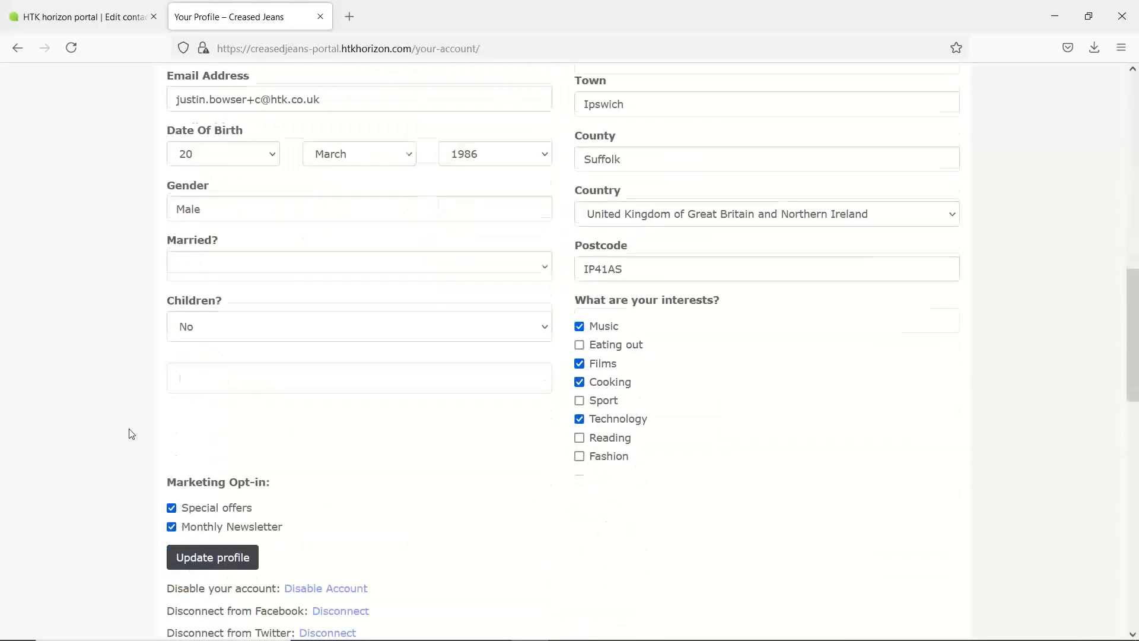
pyautogui.scroll(12, 137, 453)
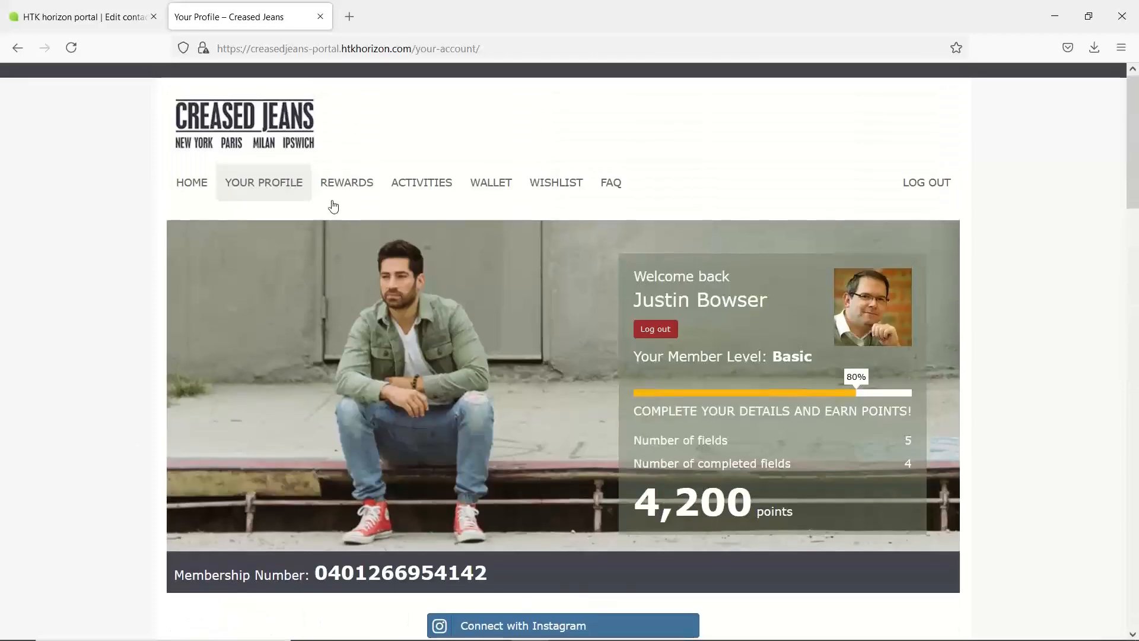
pyautogui.click(342, 183)
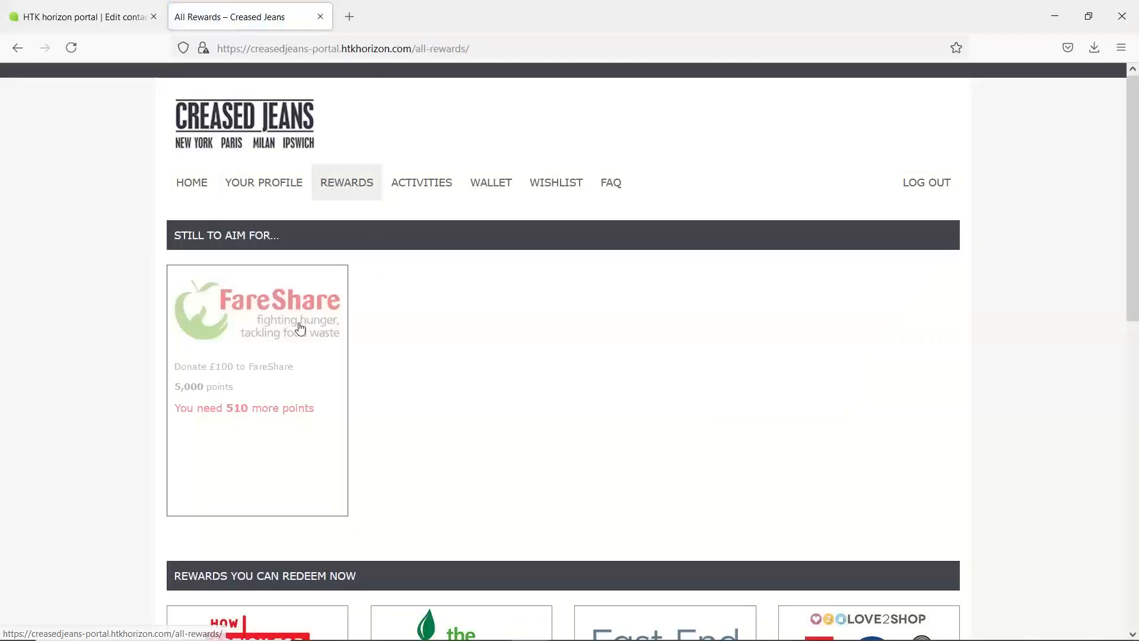
# Step: Redeem the Donate £10 to The Trussell Trust reward, leaving the member with 3,990 points
pyautogui.scroll(-5, 234, 348)
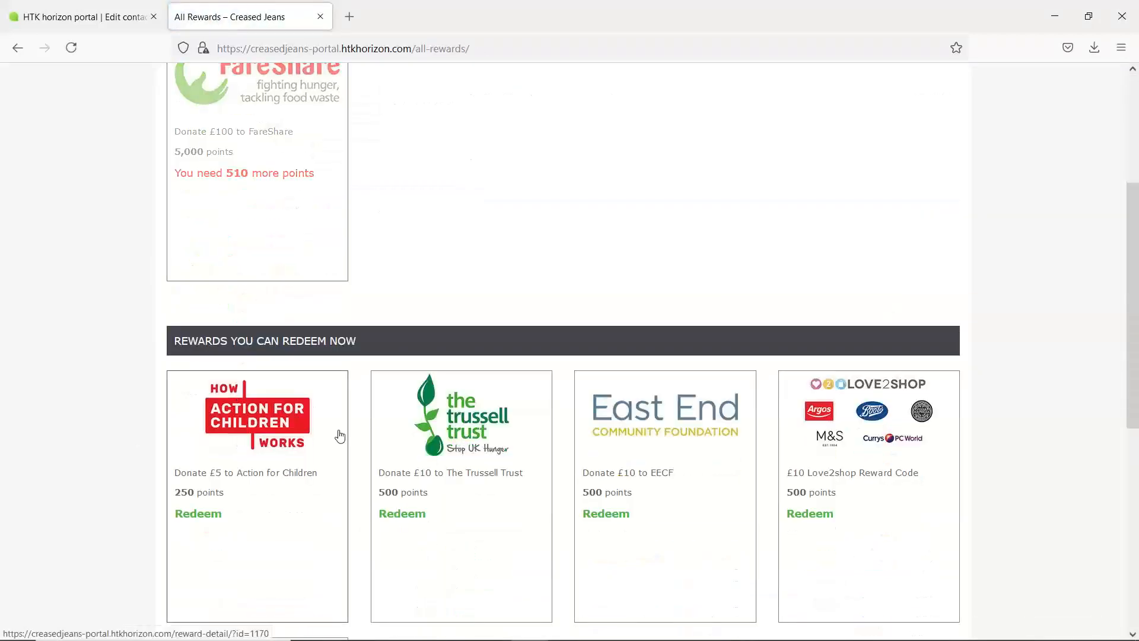
pyautogui.click(485, 424)
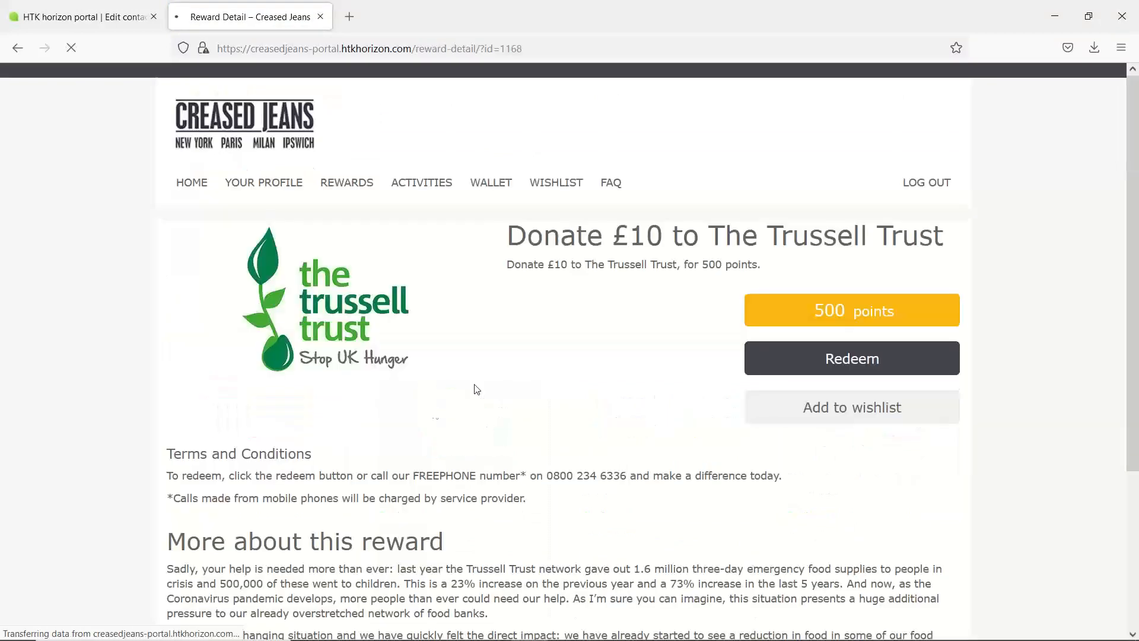
pyautogui.click(865, 359)
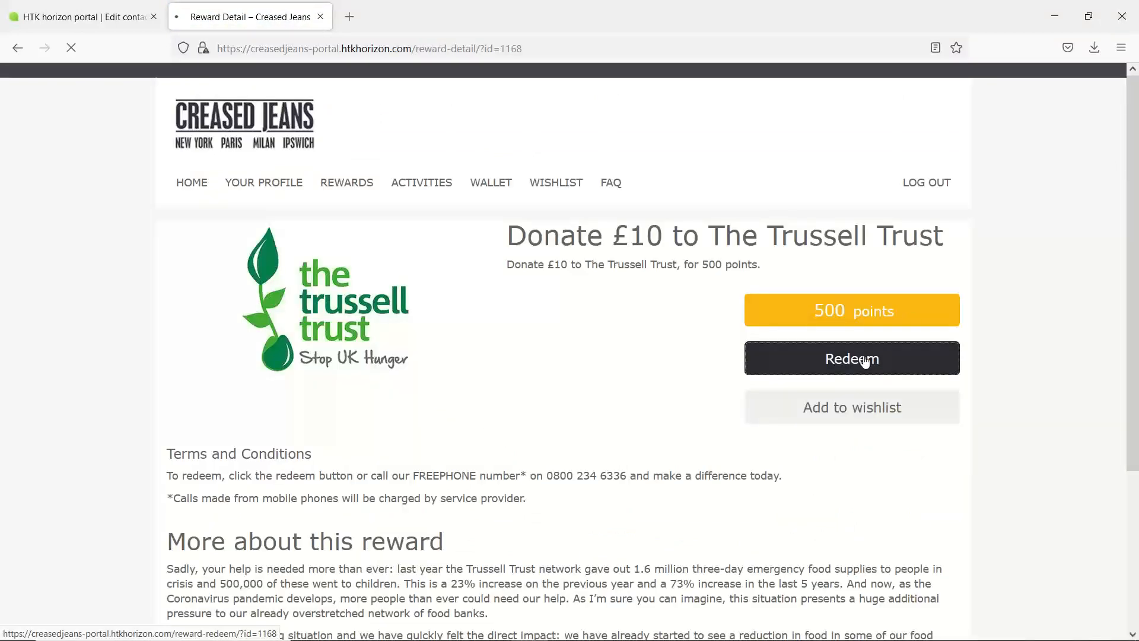
pyautogui.click(517, 564)
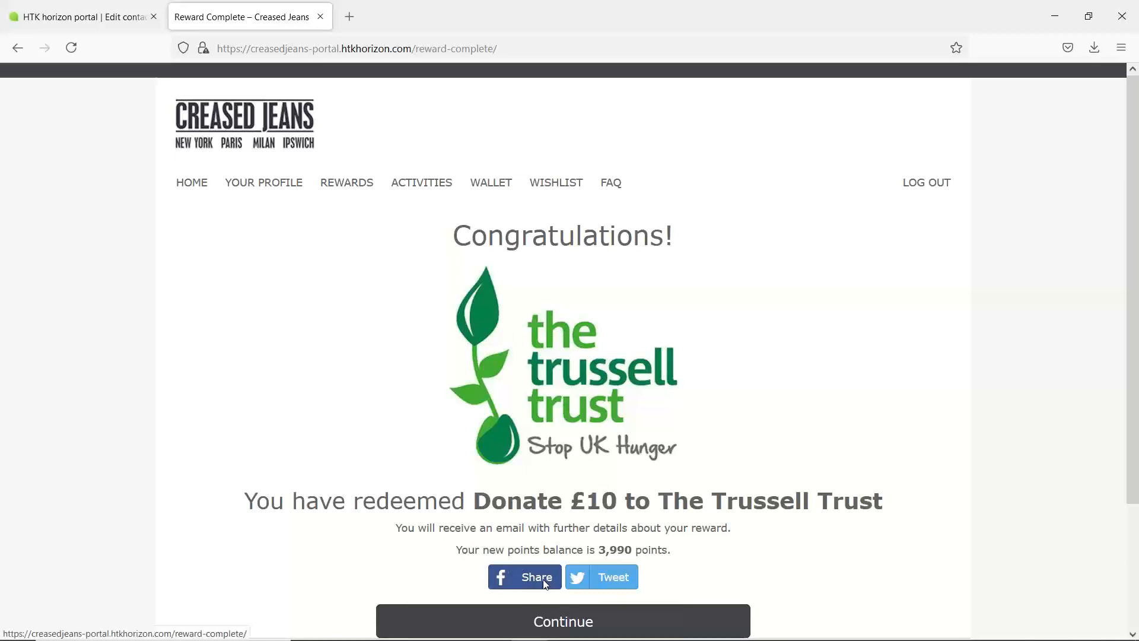
pyautogui.click(582, 622)
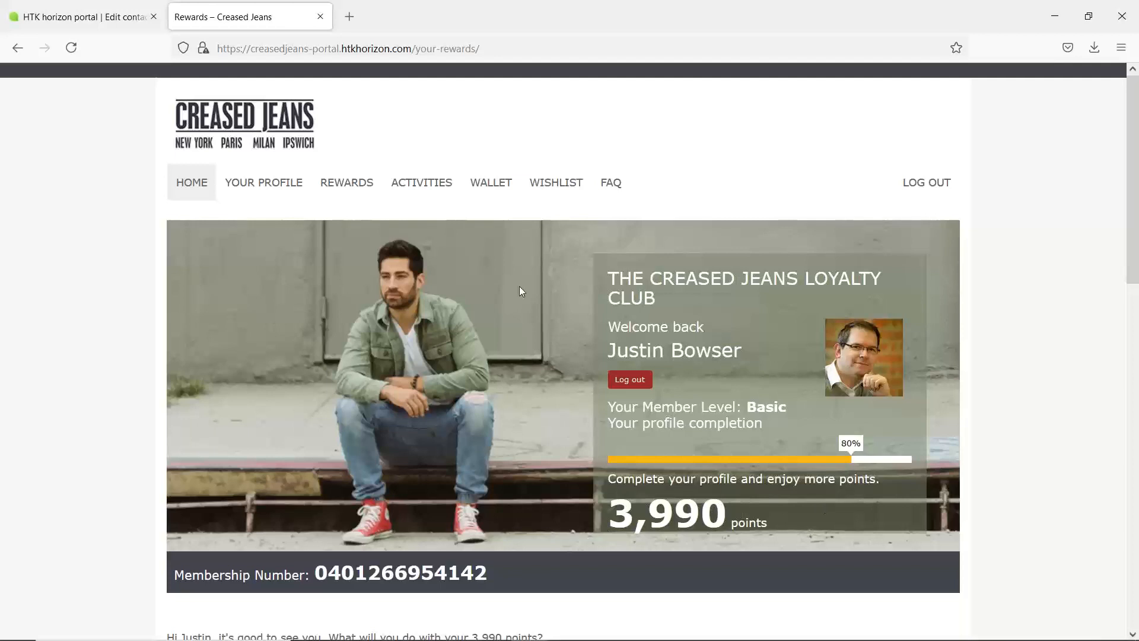
# Step: Answer the Fashion video & quiz with Diesel, the zipper keyring loop and No, then submit
pyautogui.click(430, 187)
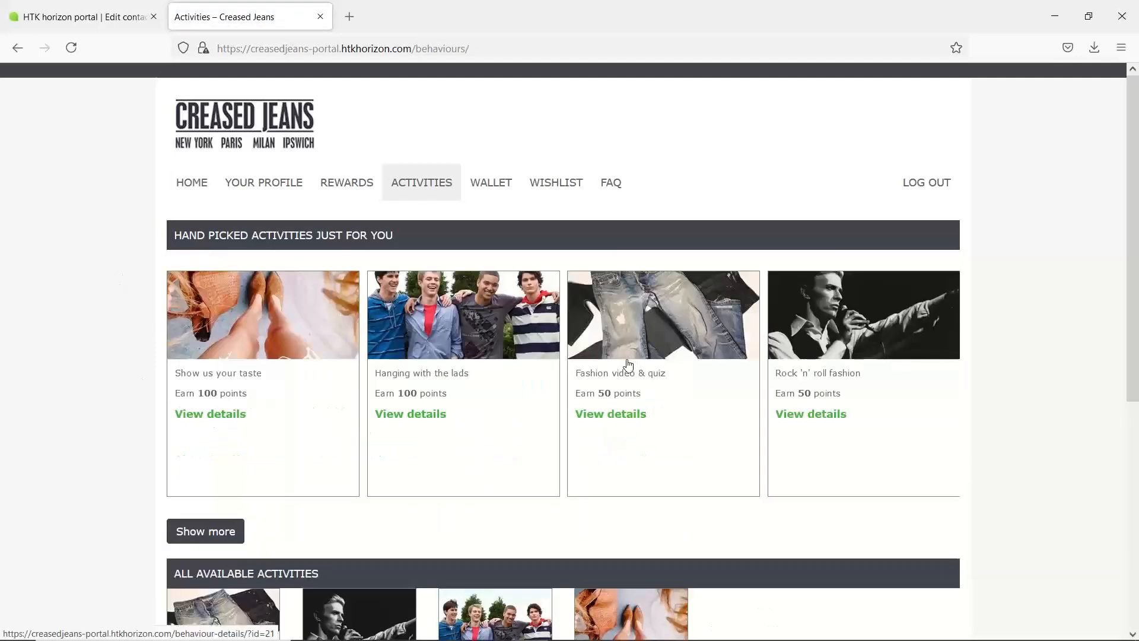
pyautogui.click(641, 327)
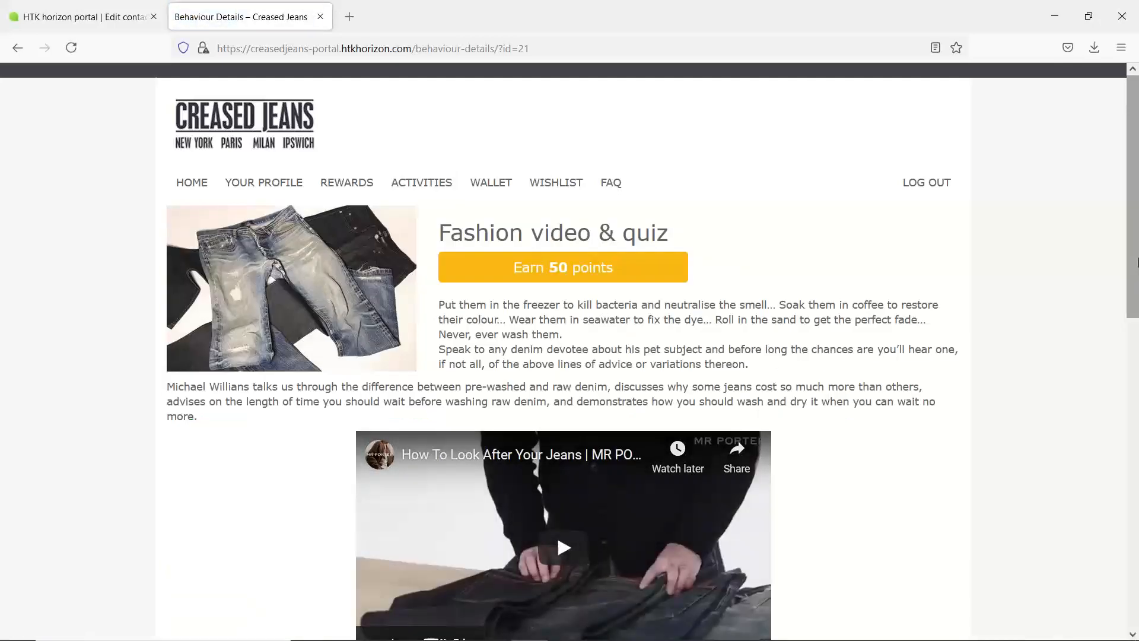
pyautogui.scroll(-5, 1121, 436)
pyautogui.scroll(-2, 1122, 436)
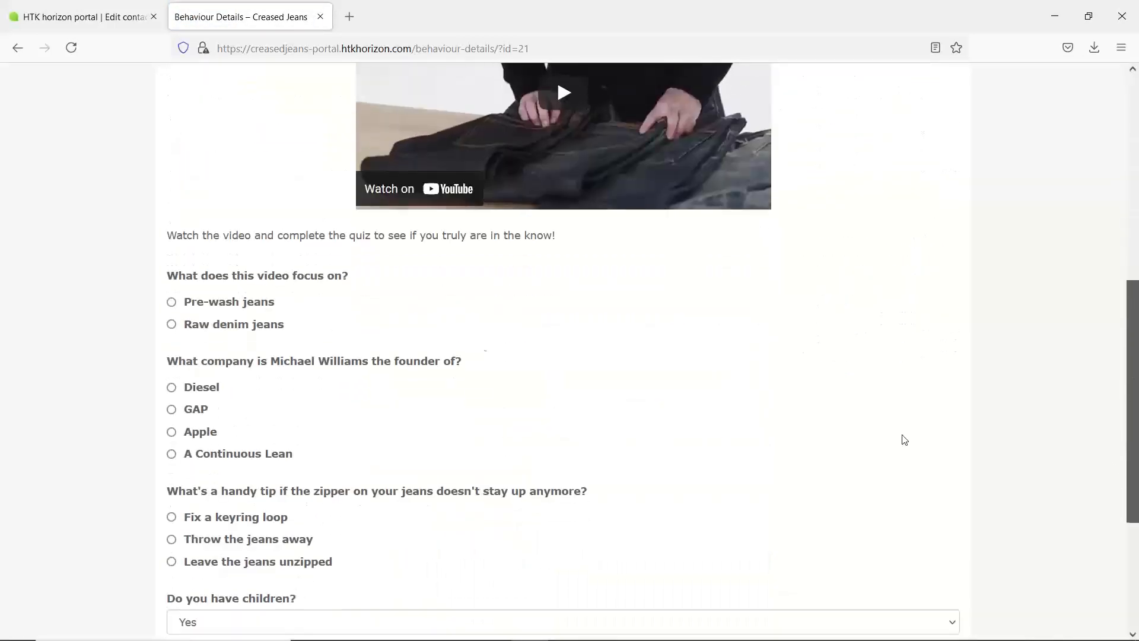
pyautogui.moveTo(273, 304); pyautogui.dragTo(268, 304)
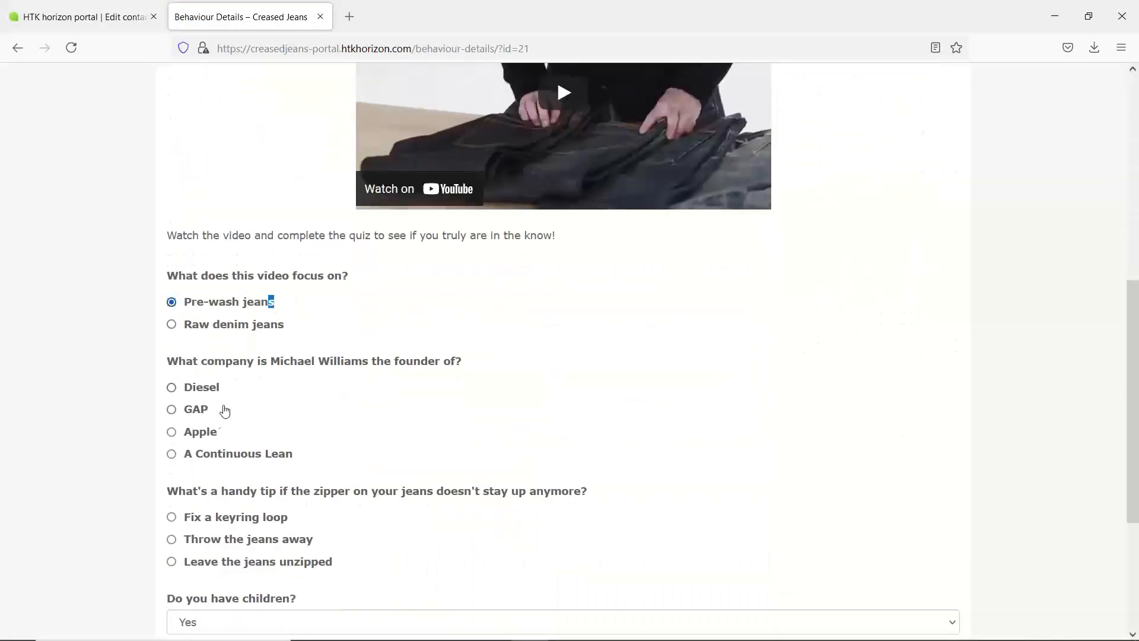
pyautogui.click(182, 390)
pyautogui.click(172, 517)
pyautogui.scroll(-3, 259, 483)
pyautogui.click(259, 469)
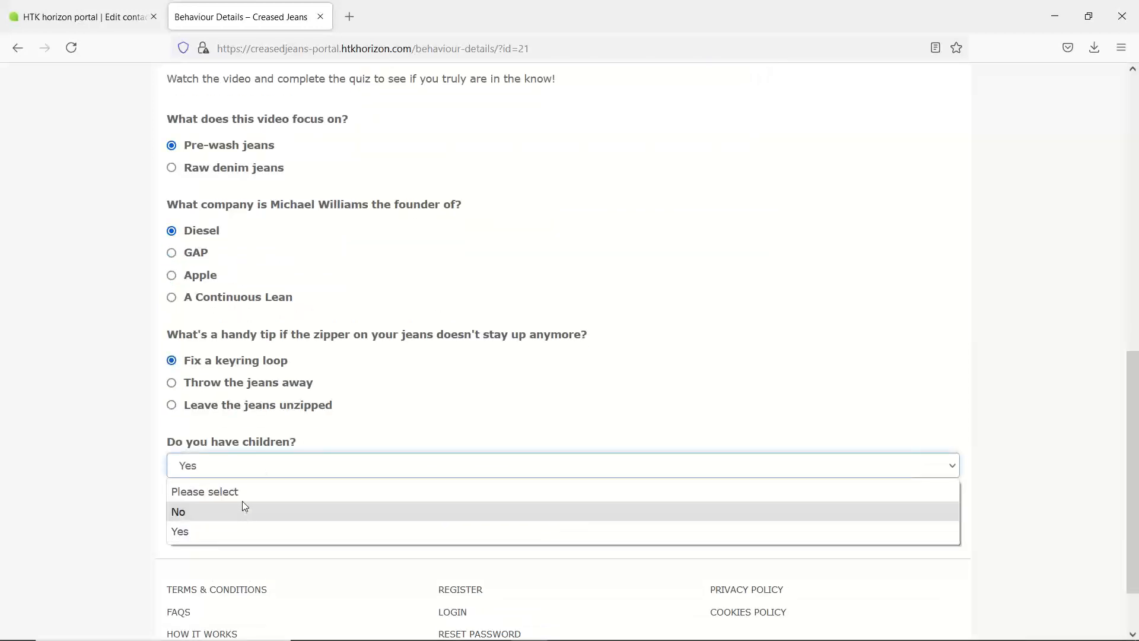
pyautogui.click(235, 513)
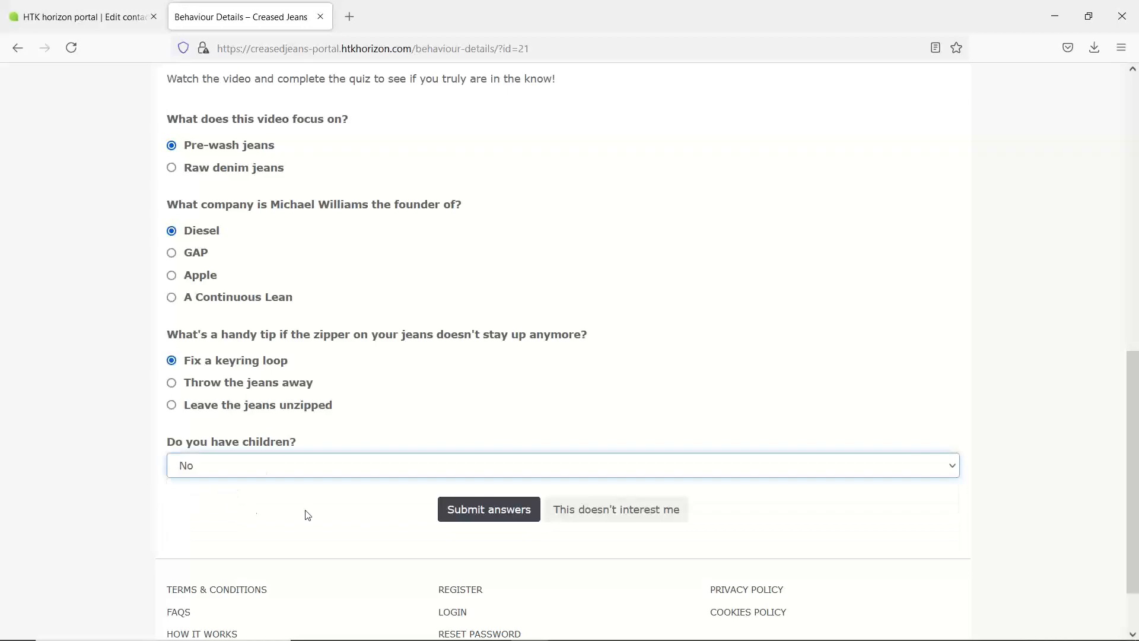
pyautogui.click(489, 509)
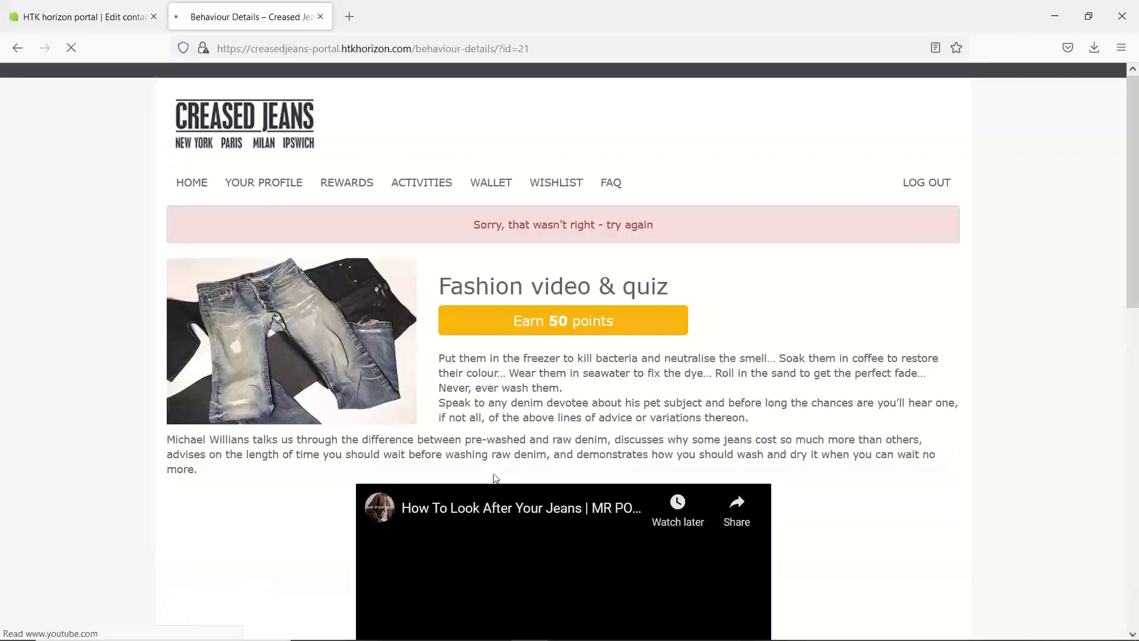
# Step: Correct the answers to Raw denim jeans and A Continuous Lean, then resubmit the quiz
pyautogui.moveTo(1136, 216); pyautogui.dragTo(1135, 513)
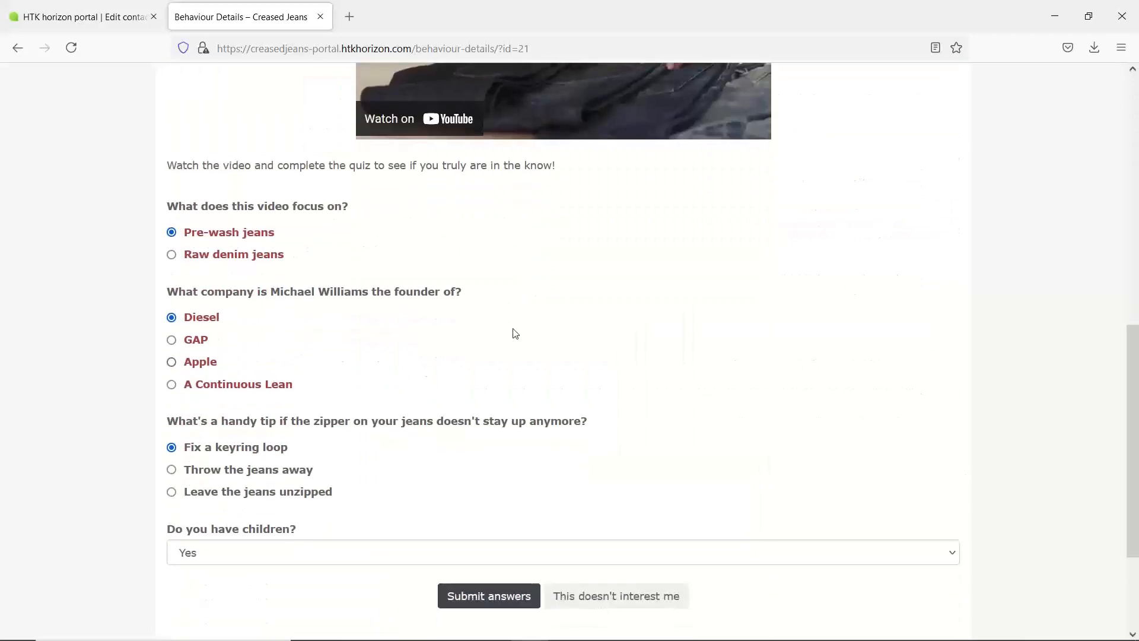
pyautogui.click(220, 261)
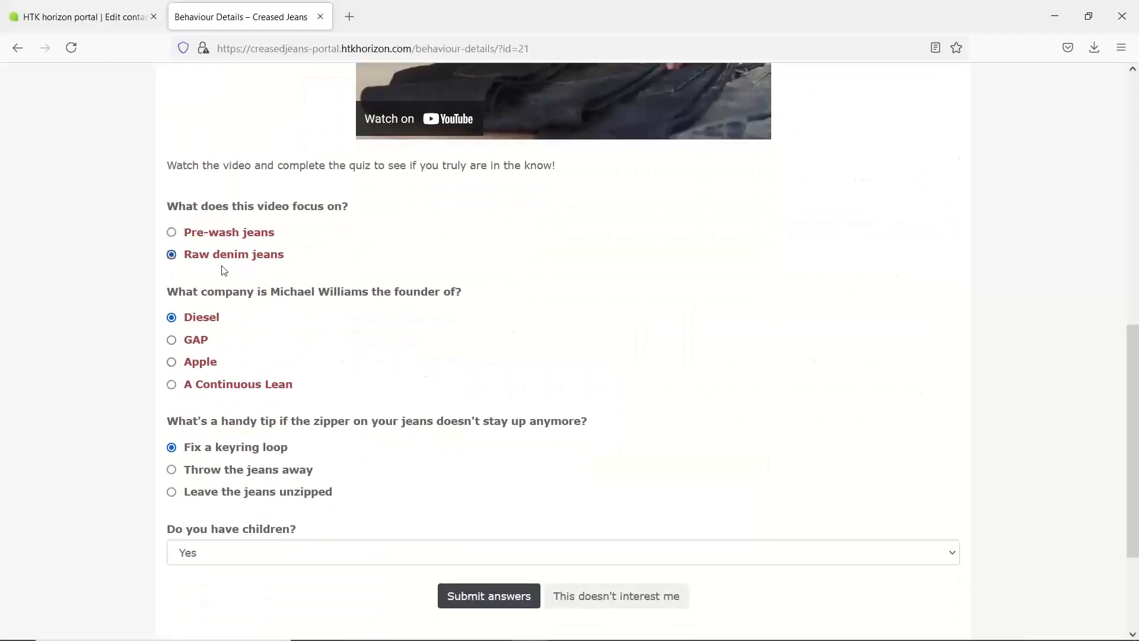
pyautogui.click(173, 383)
pyautogui.click(487, 598)
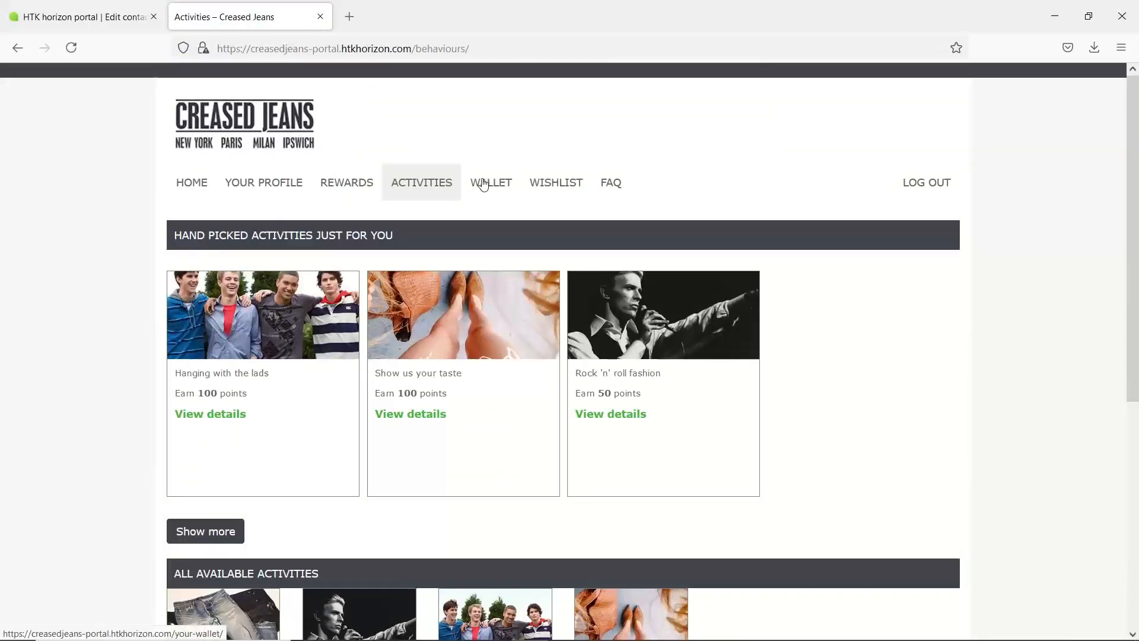
# Step: View the member's wishlist holding the Donate £100 to FareShare tiered reward, then return home
pyautogui.click(188, 187)
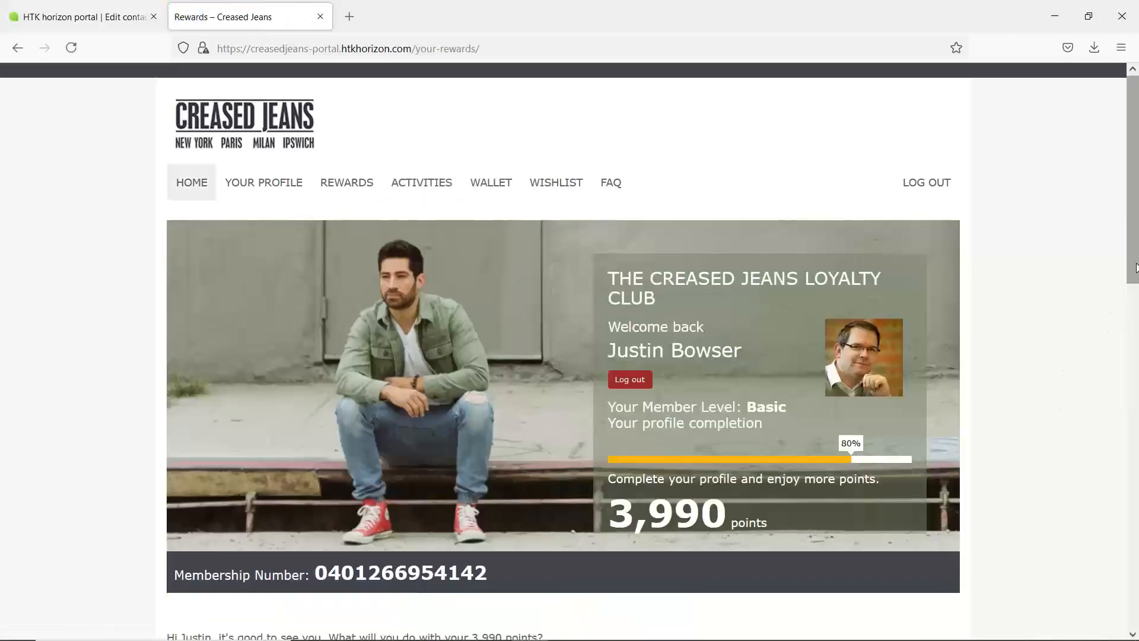
pyautogui.moveTo(1137, 261); pyautogui.dragTo(1136, 300)
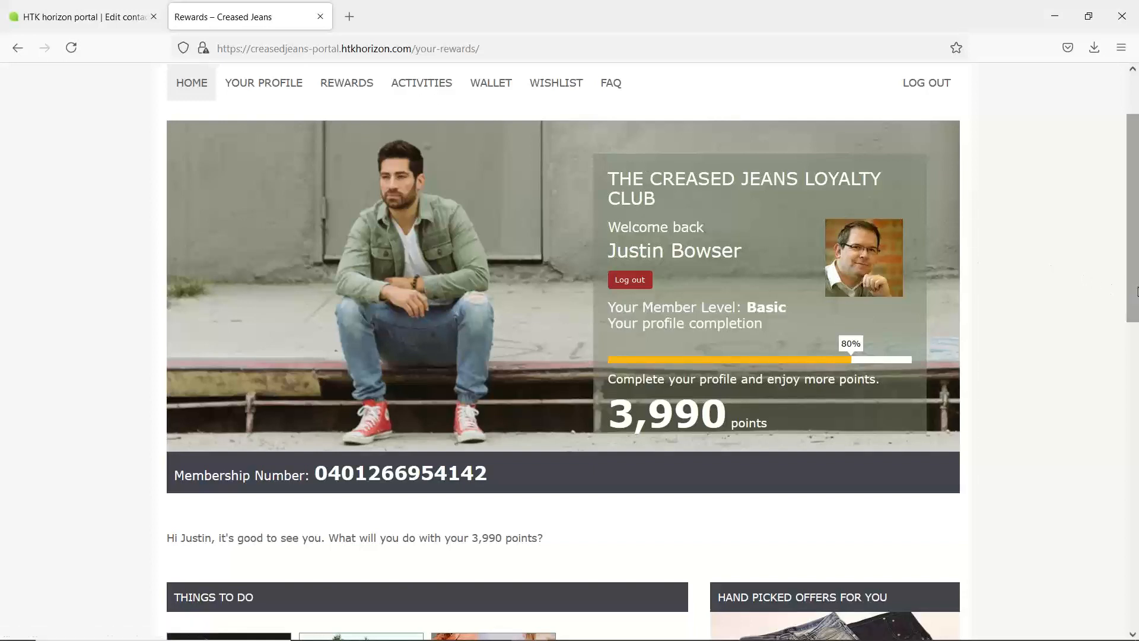
pyautogui.scroll(2, 1136, 288)
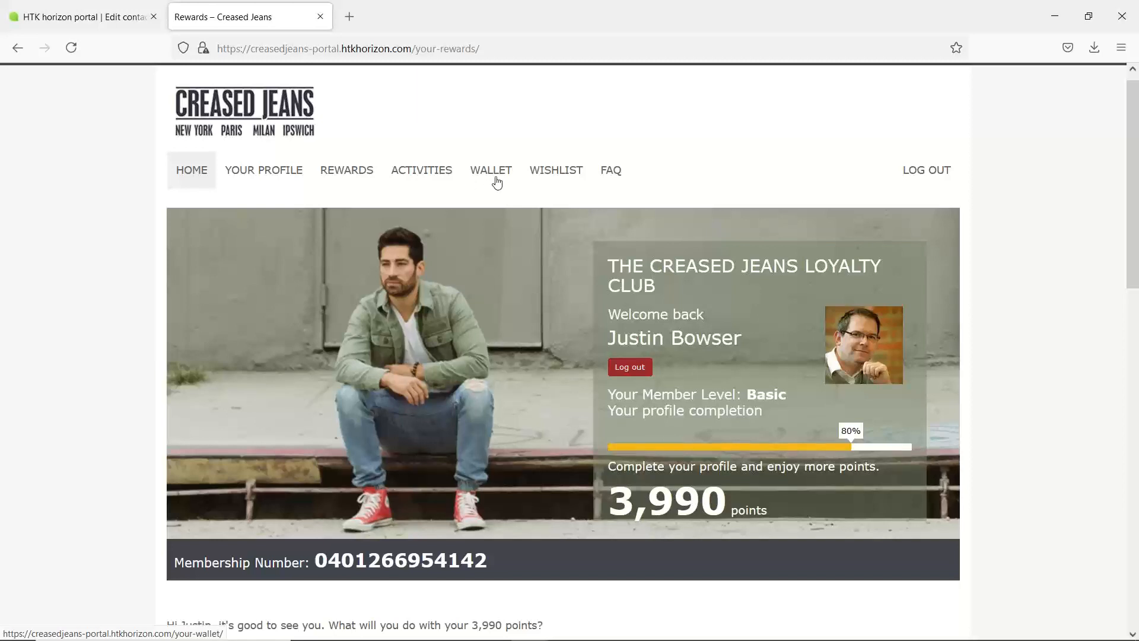
pyautogui.click(534, 173)
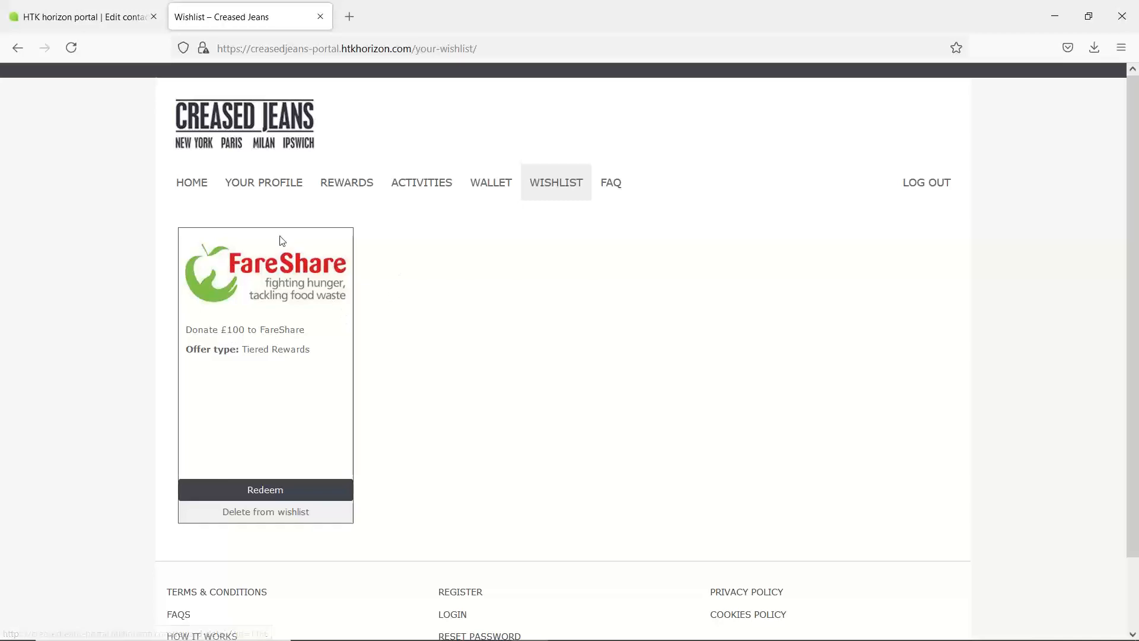
pyautogui.click(194, 183)
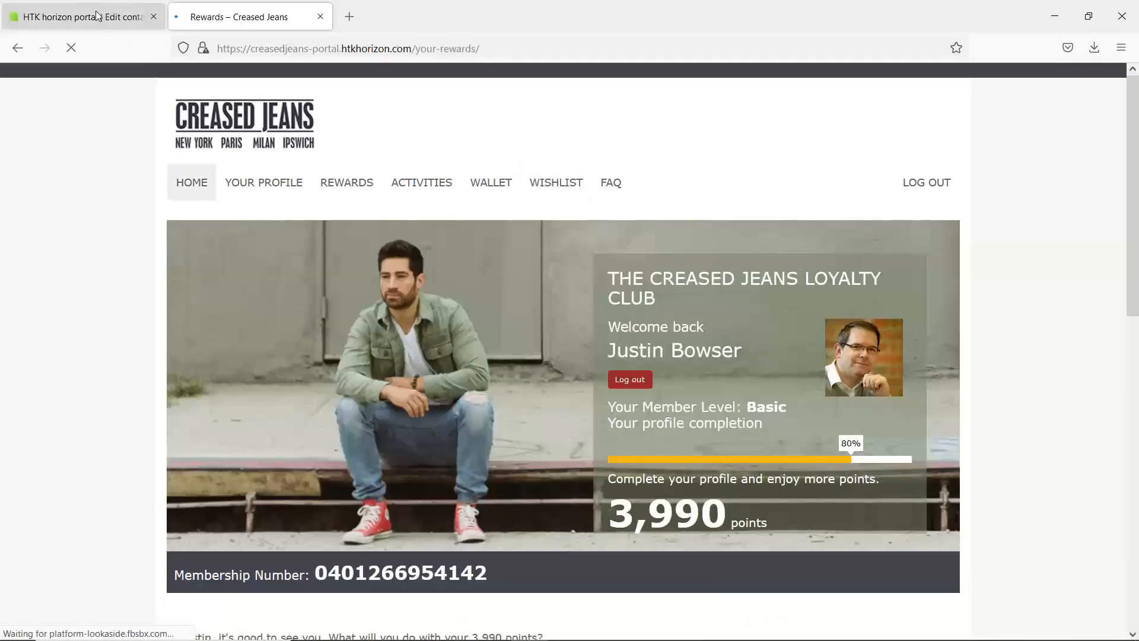
# Step: In the Horizon contact record, review the member's recent event stream, then return to Loyalty details
pyautogui.click(96, 17)
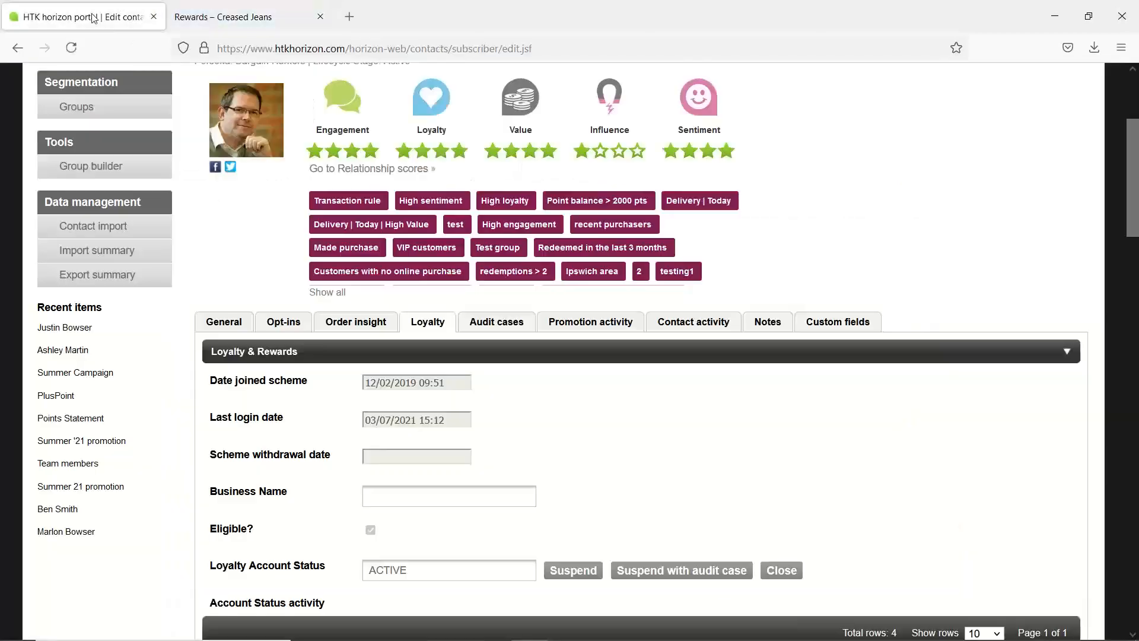
pyautogui.click(226, 328)
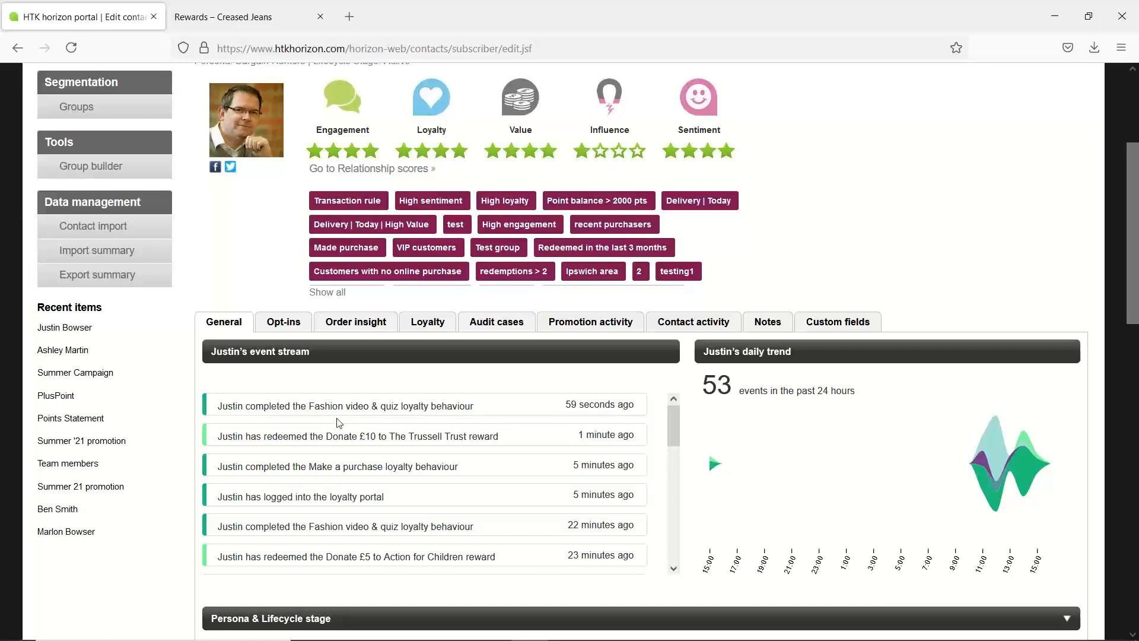
pyautogui.click(432, 323)
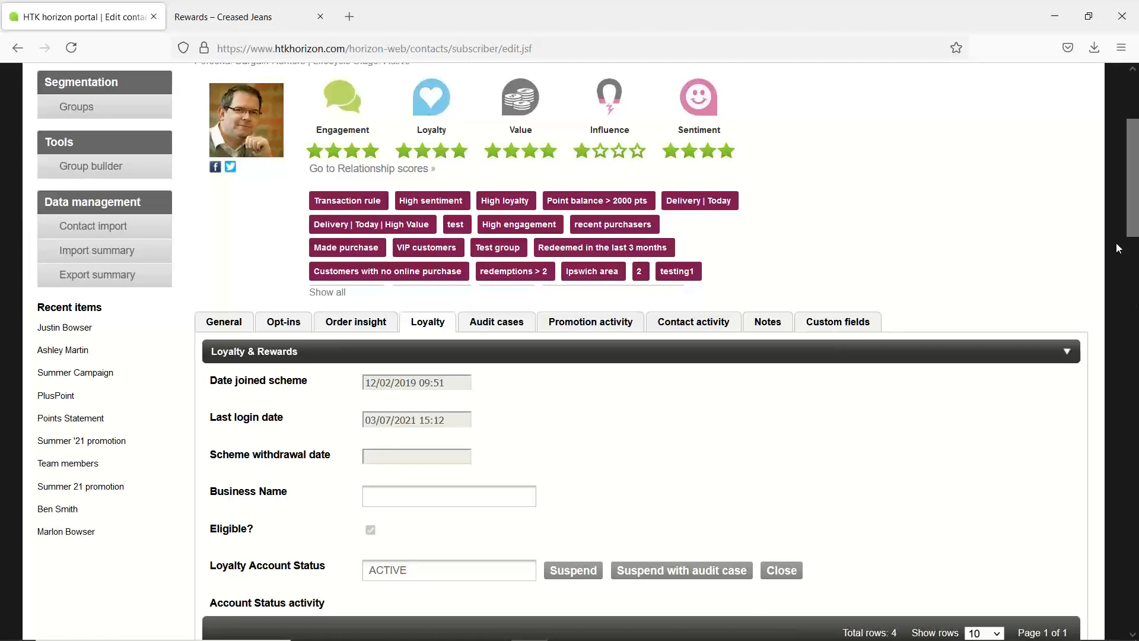
# Step: Scroll through the member's loyalty transactions, Member wallet redemptions and Member wishlist
pyautogui.scroll(-8, 1133, 260)
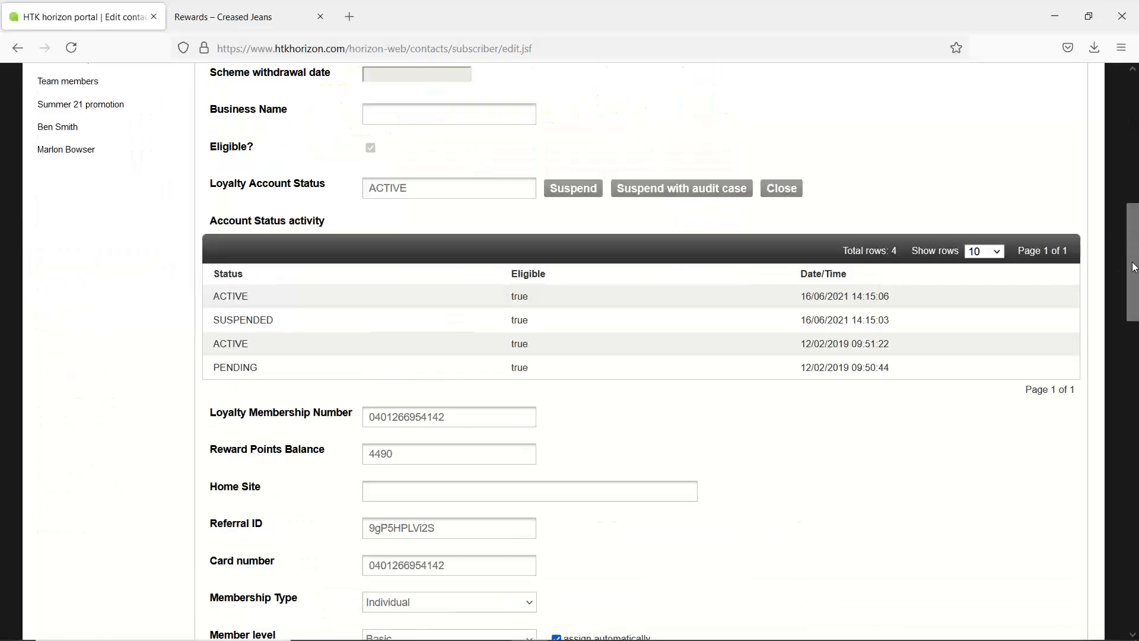
pyautogui.scroll(3, 1133, 249)
pyautogui.scroll(4, 1133, 236)
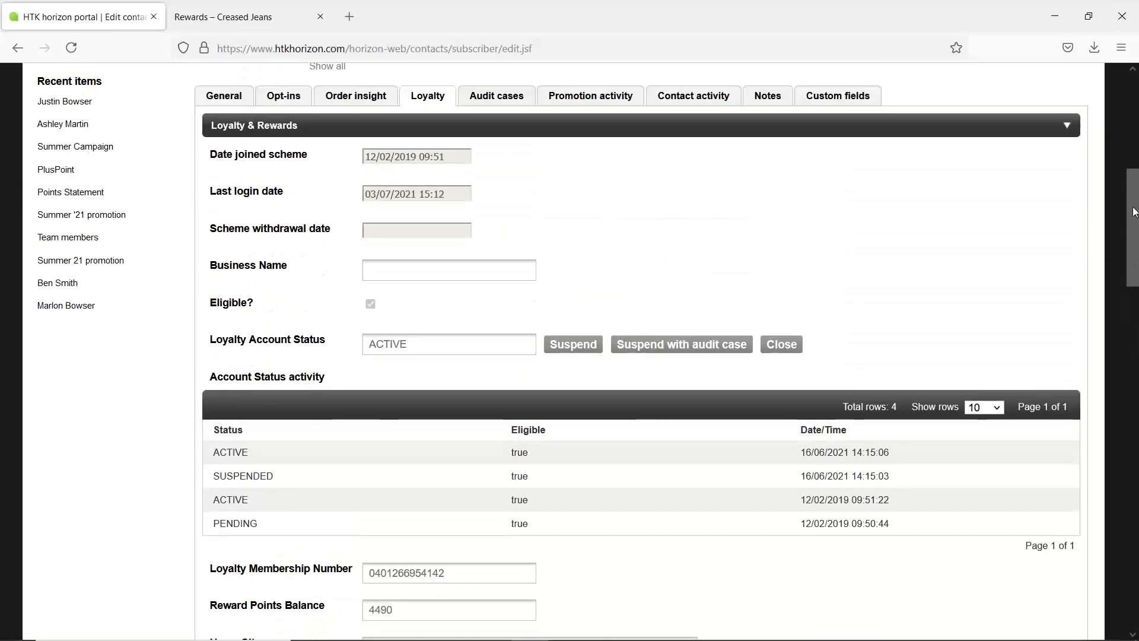
pyautogui.moveTo(1135, 212); pyautogui.dragTo(1130, 315)
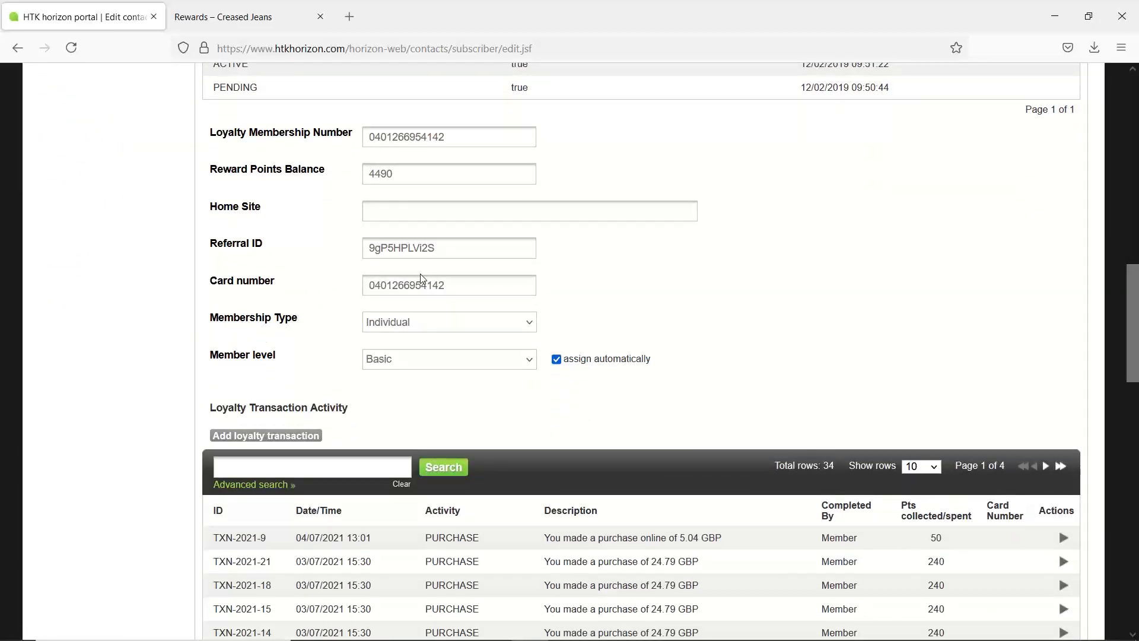
pyautogui.moveTo(1134, 304); pyautogui.dragTo(1126, 448)
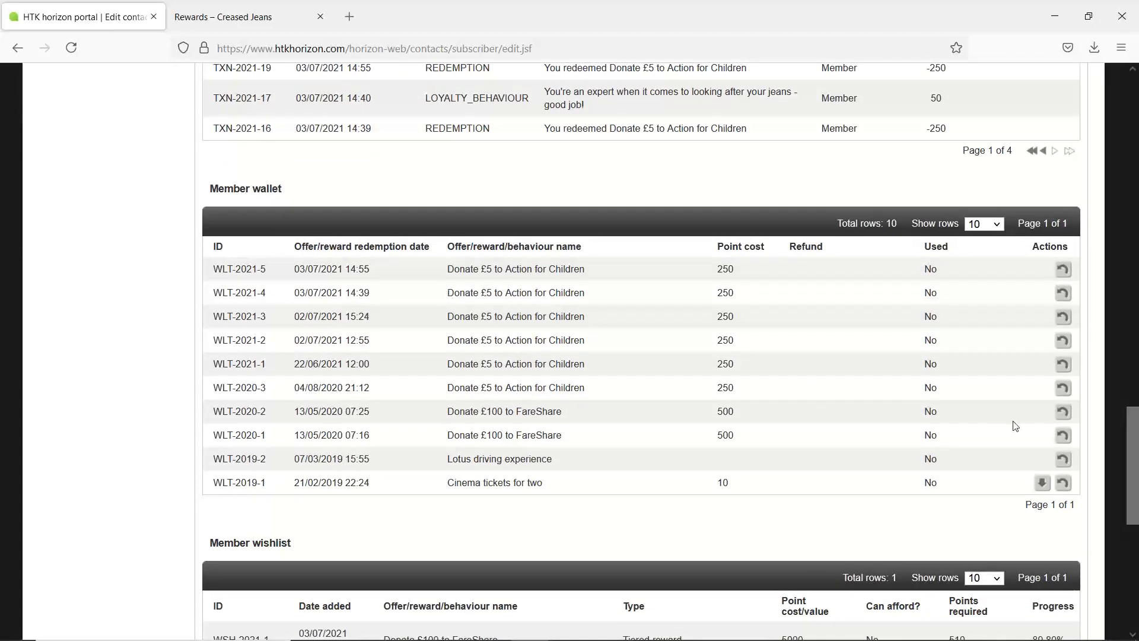
pyautogui.moveTo(1134, 440); pyautogui.dragTo(1135, 508)
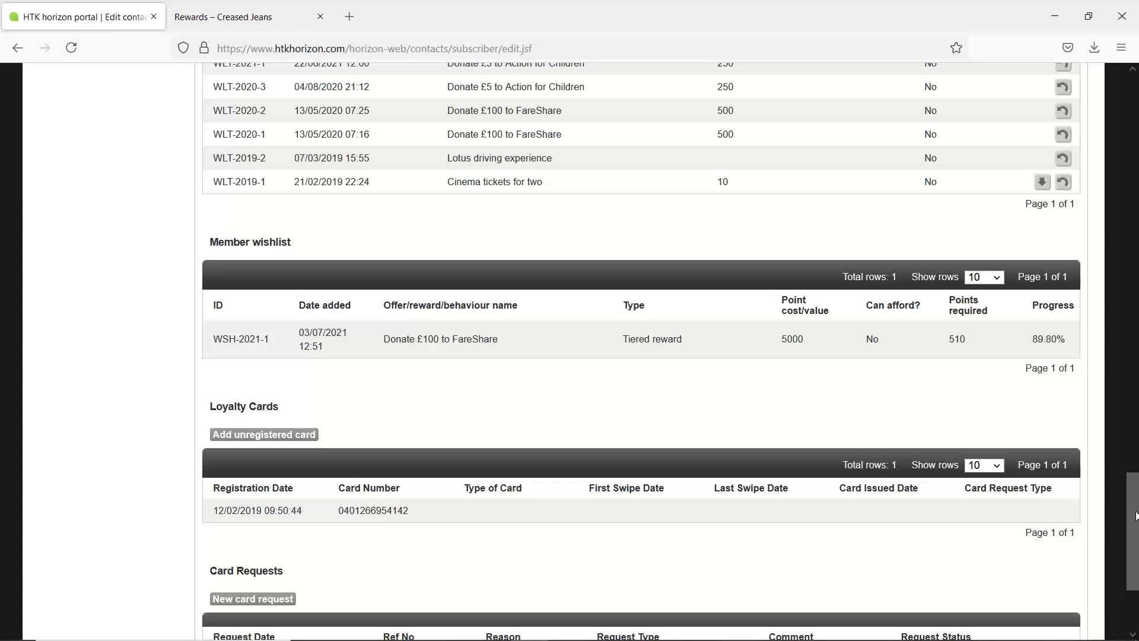
pyautogui.moveTo(1135, 515); pyautogui.dragTo(1052, 166)
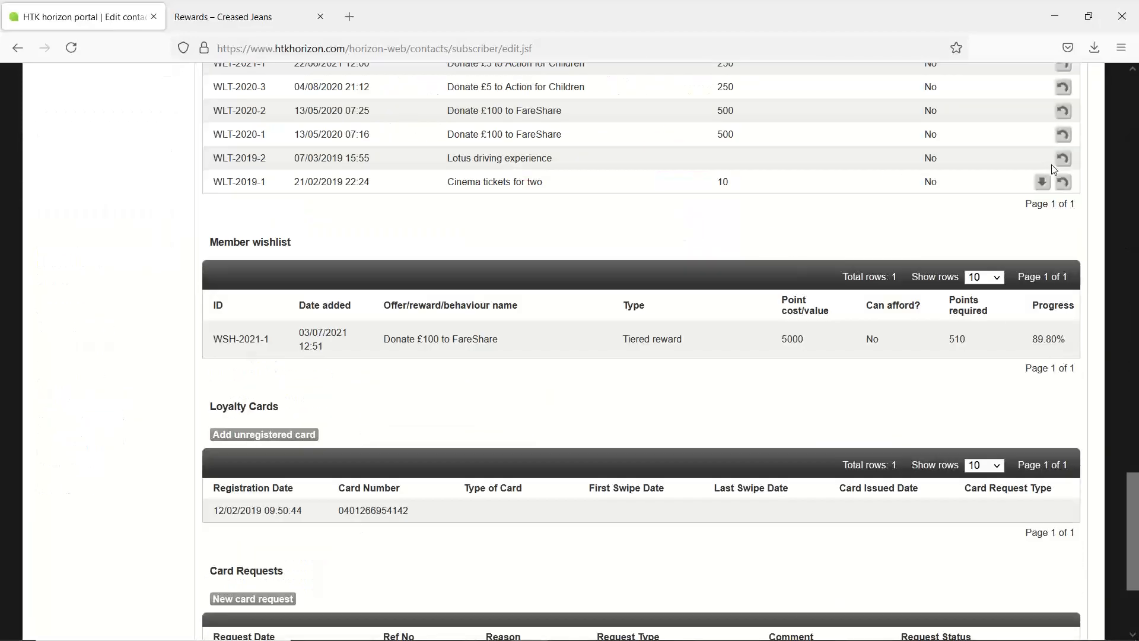
pyautogui.moveTo(1132, 475); pyautogui.dragTo(1116, 140)
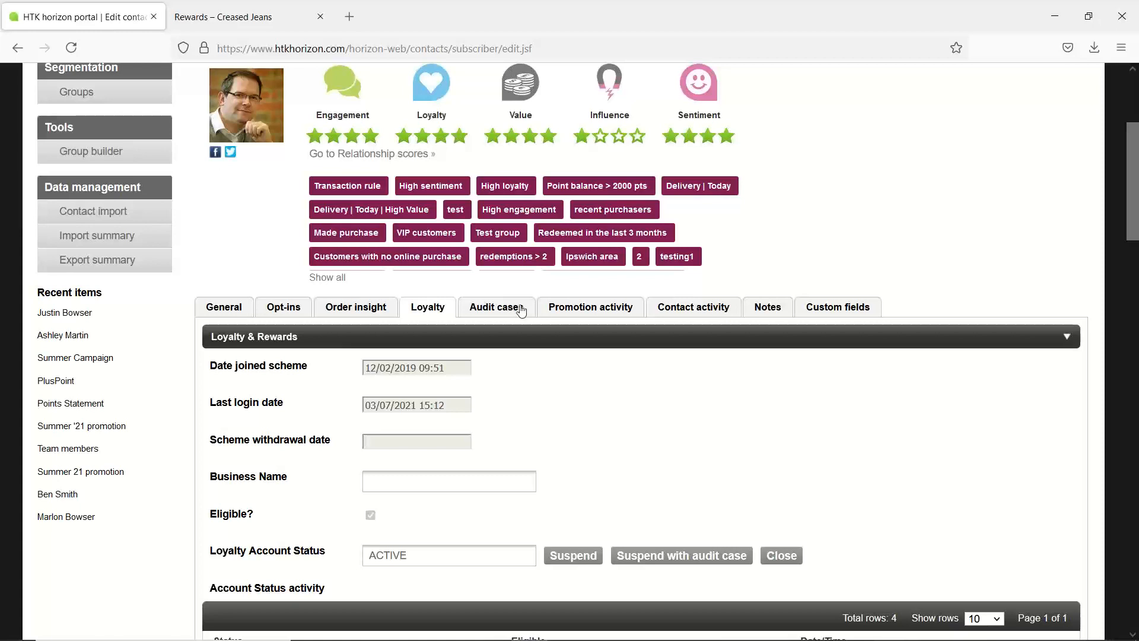
# Step: Check the member's applied promotions, then page forward through their Contact activity history
pyautogui.click(587, 313)
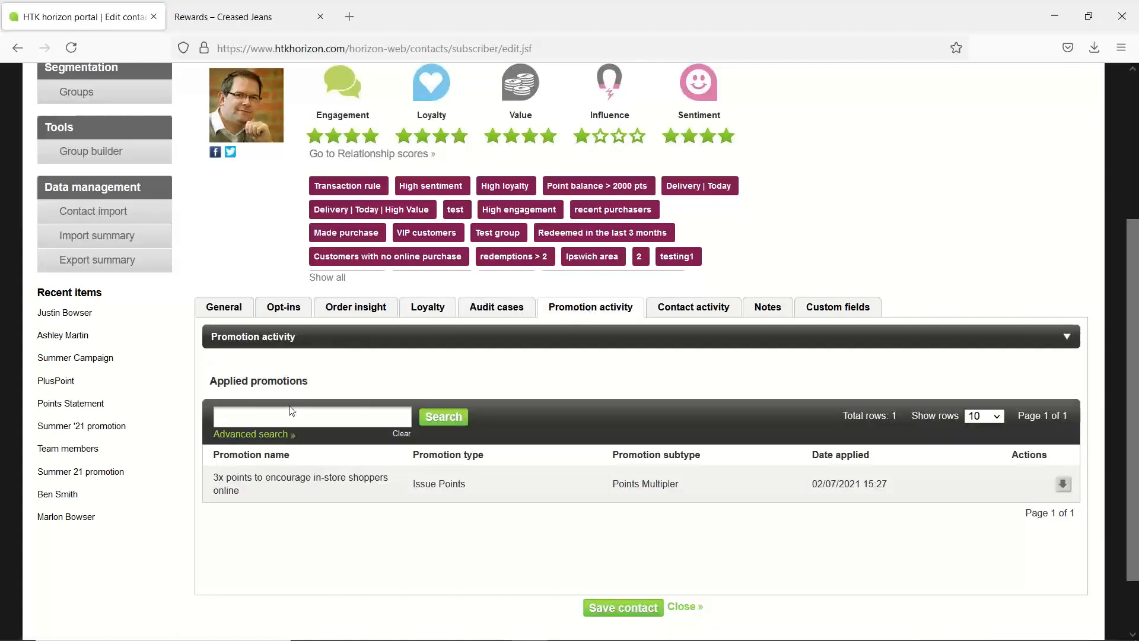
pyautogui.click(703, 313)
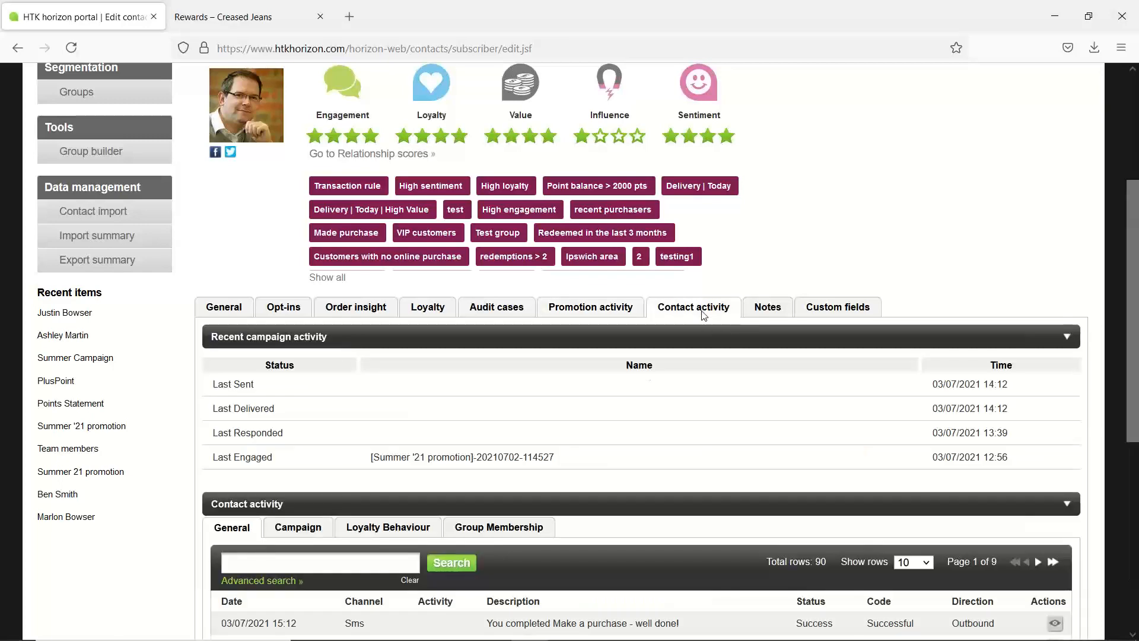
pyautogui.moveTo(1134, 303); pyautogui.dragTo(1133, 451)
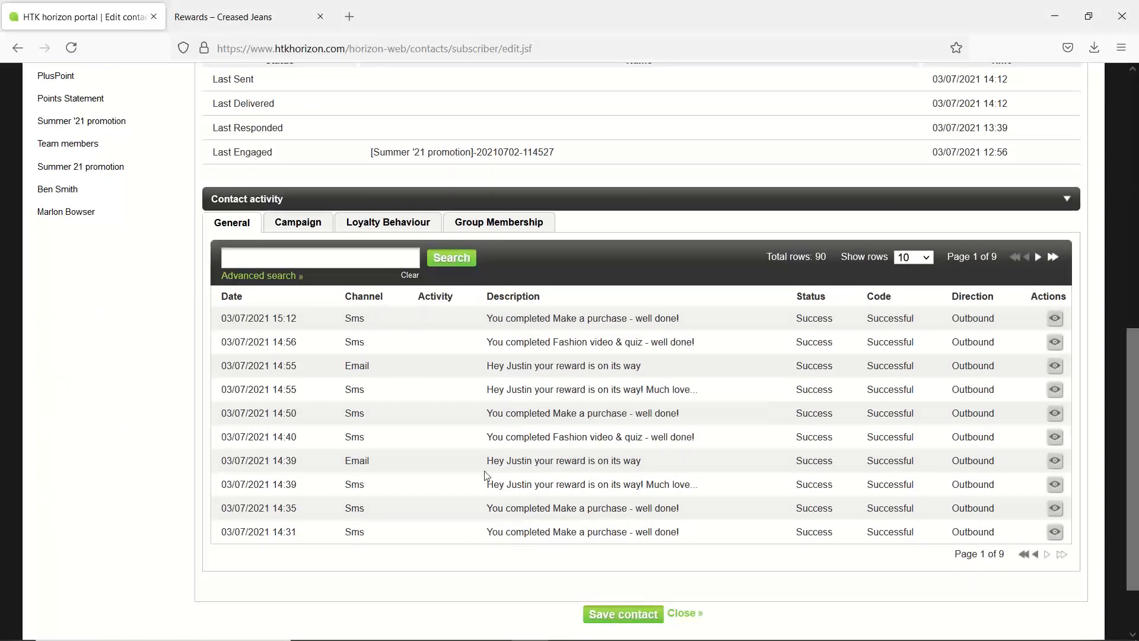
pyautogui.click(1049, 556)
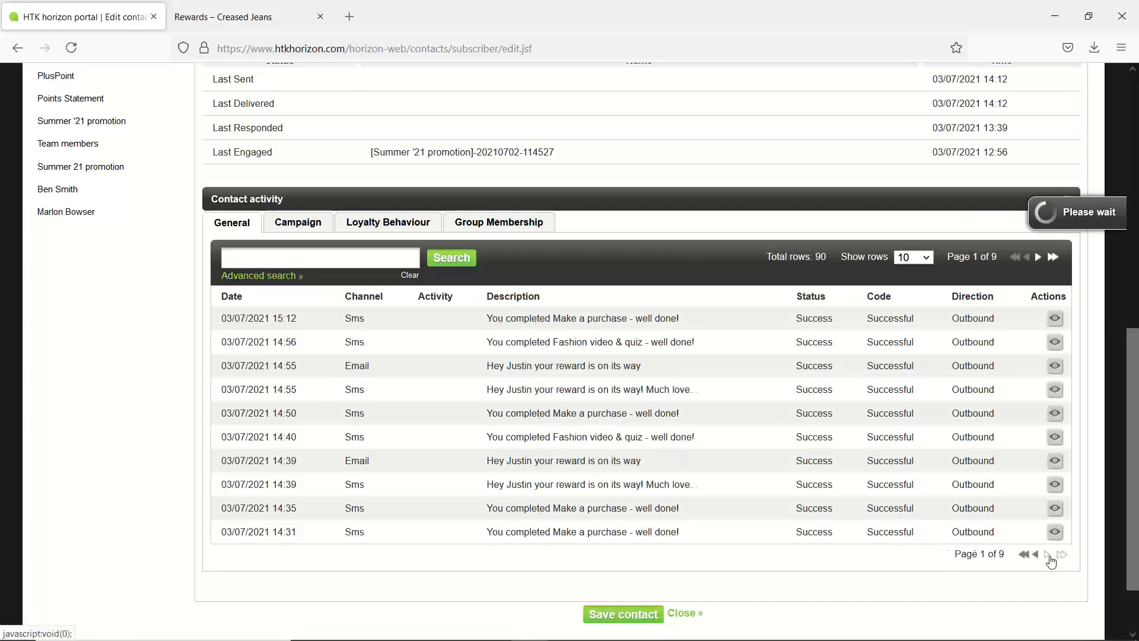
# Step: Preview the 13:24 monthly Points Statement email in a widened dialog, then close it
pyautogui.click(1056, 414)
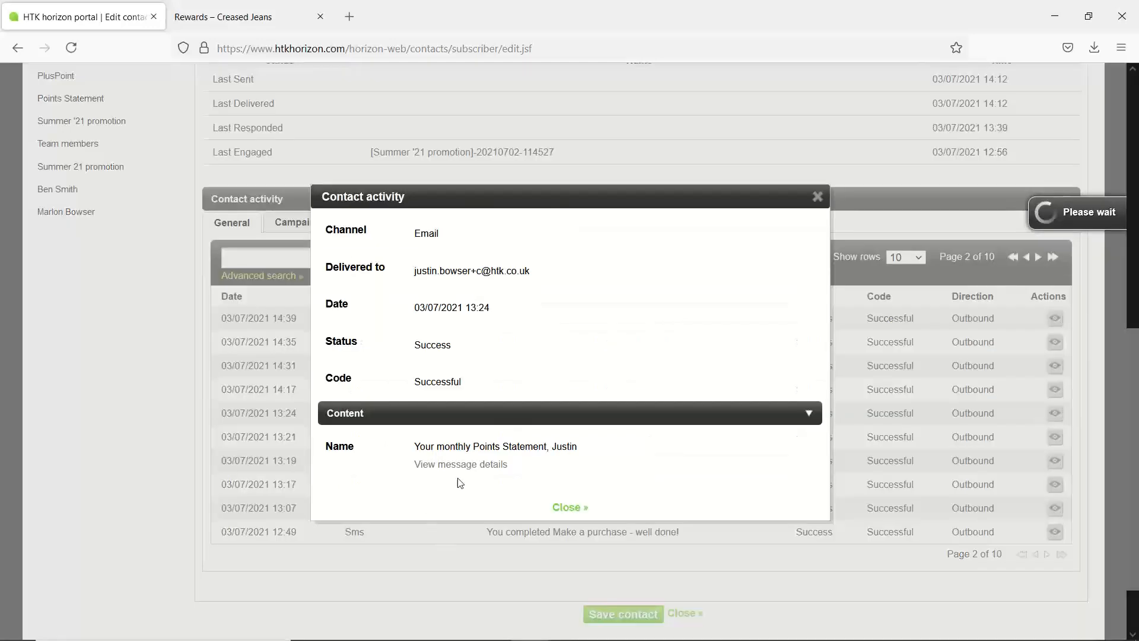
pyautogui.click(474, 466)
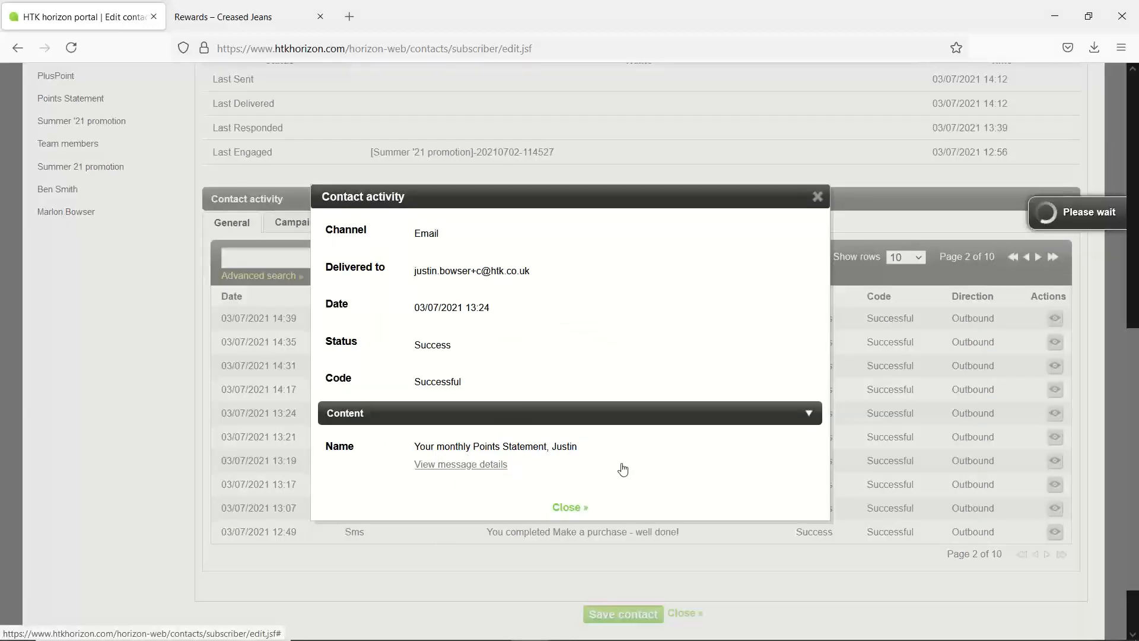
pyautogui.moveTo(822, 385); pyautogui.dragTo(986, 529)
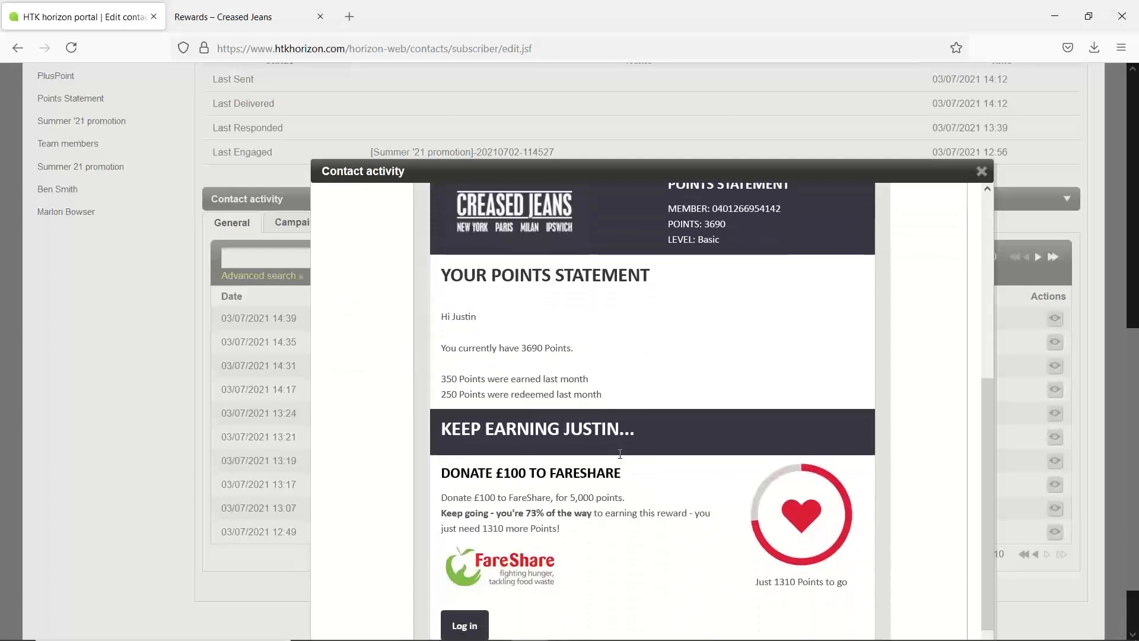
pyautogui.moveTo(988, 403); pyautogui.dragTo(973, 458)
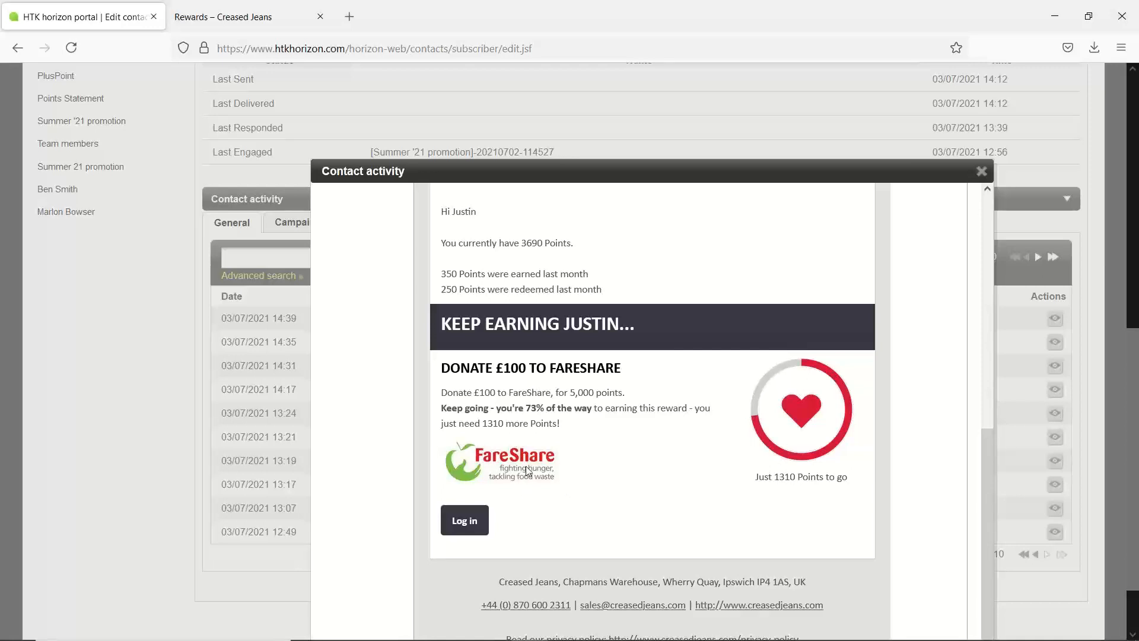
pyautogui.click(983, 173)
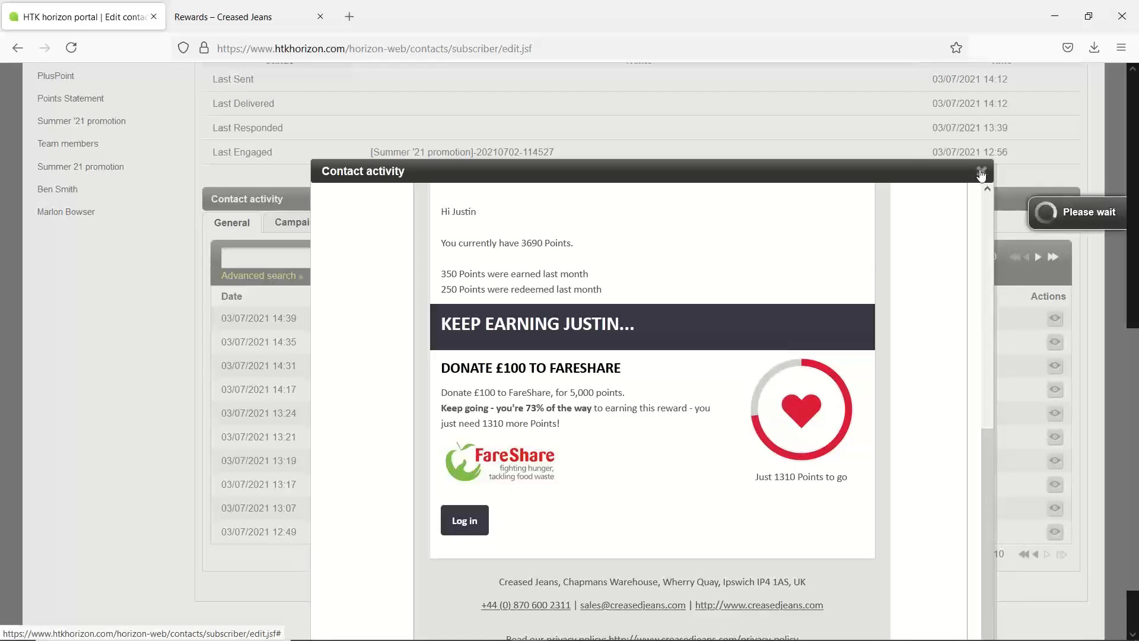
pyautogui.scroll(5, 517, 365)
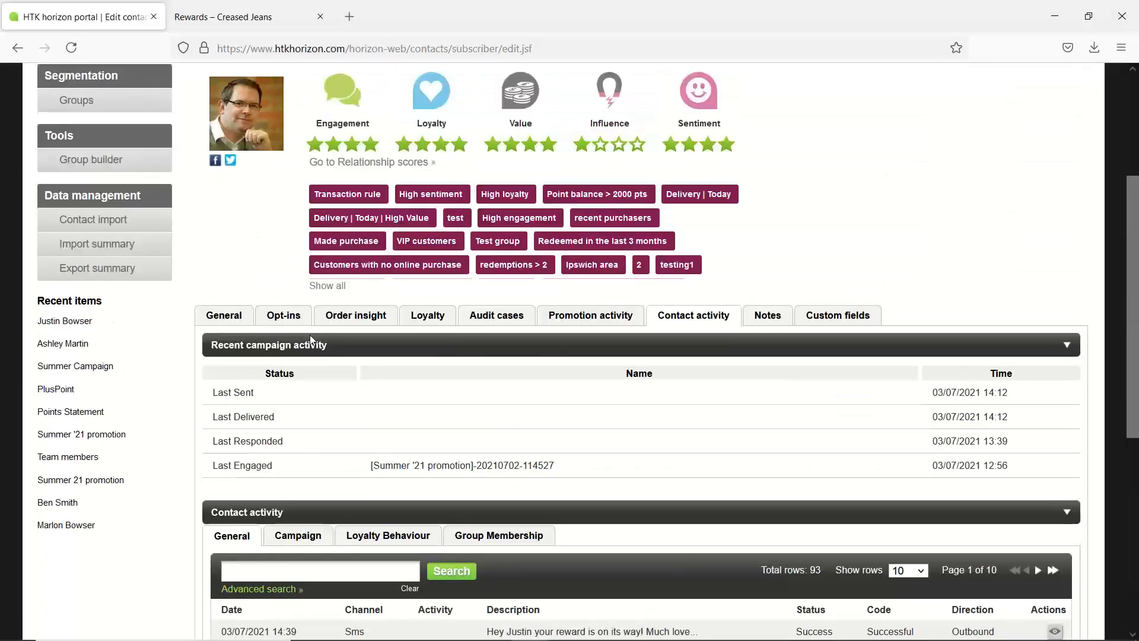
# Step: Review the contact's custom fields, including the Music, Films, Cooking and Technology interests, then go to Groups
pyautogui.click(841, 318)
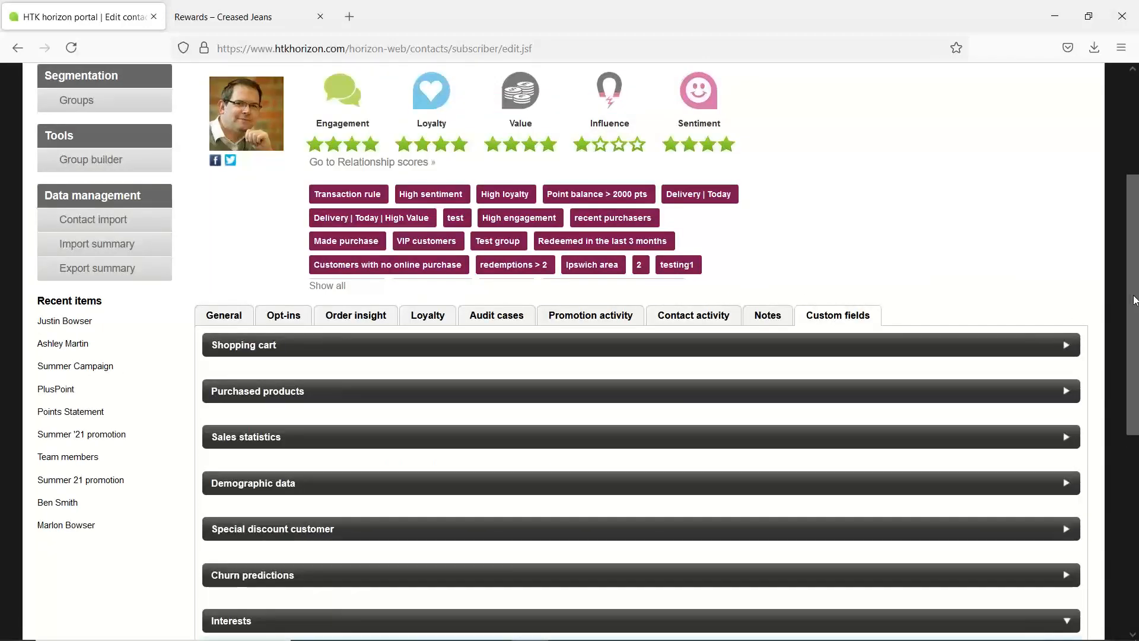
pyautogui.moveTo(1132, 303); pyautogui.dragTo(1125, 489)
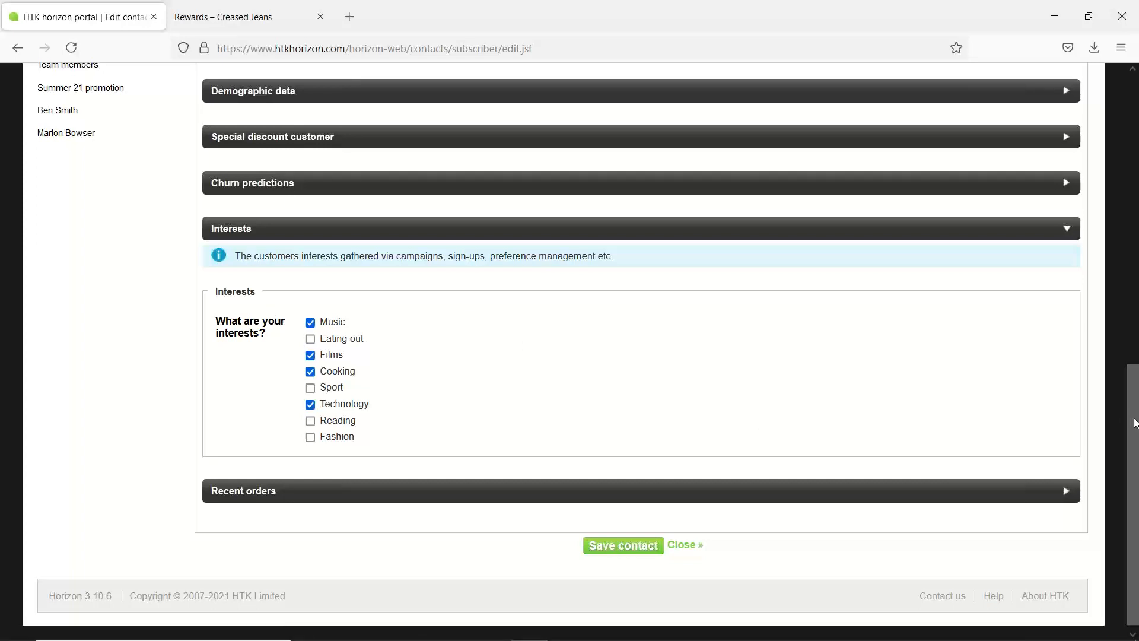
pyautogui.moveTo(1135, 423); pyautogui.dragTo(1134, 361)
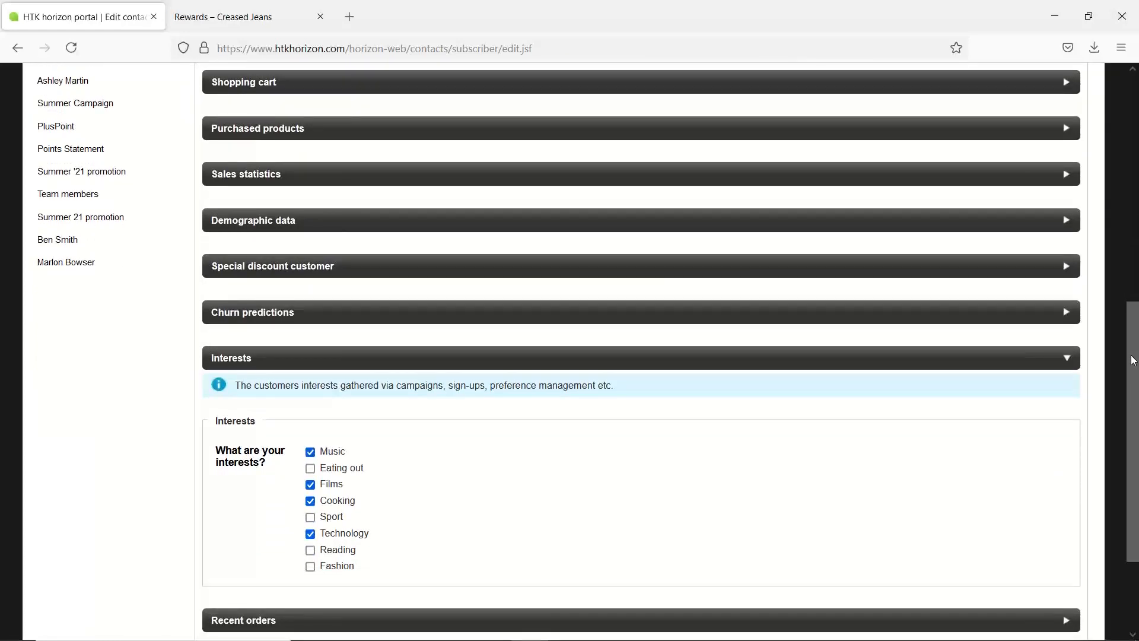
pyautogui.moveTo(1134, 350); pyautogui.dragTo(1051, 181)
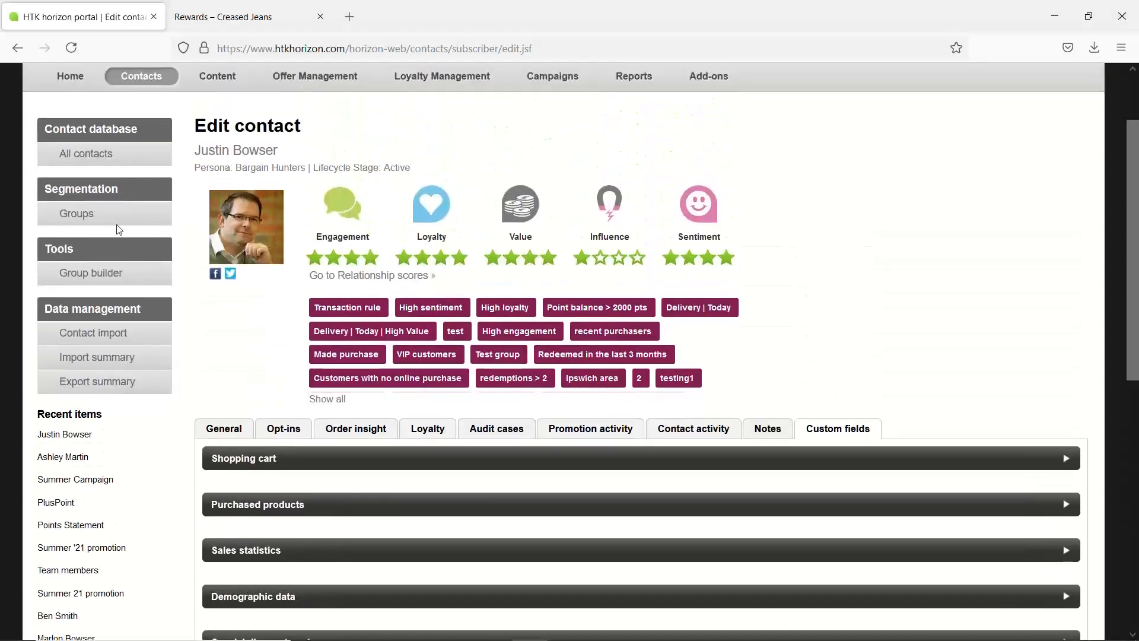
pyautogui.click(83, 215)
# Step: Leave the contact page and start a new Rule-type group
pyautogui.click(543, 364)
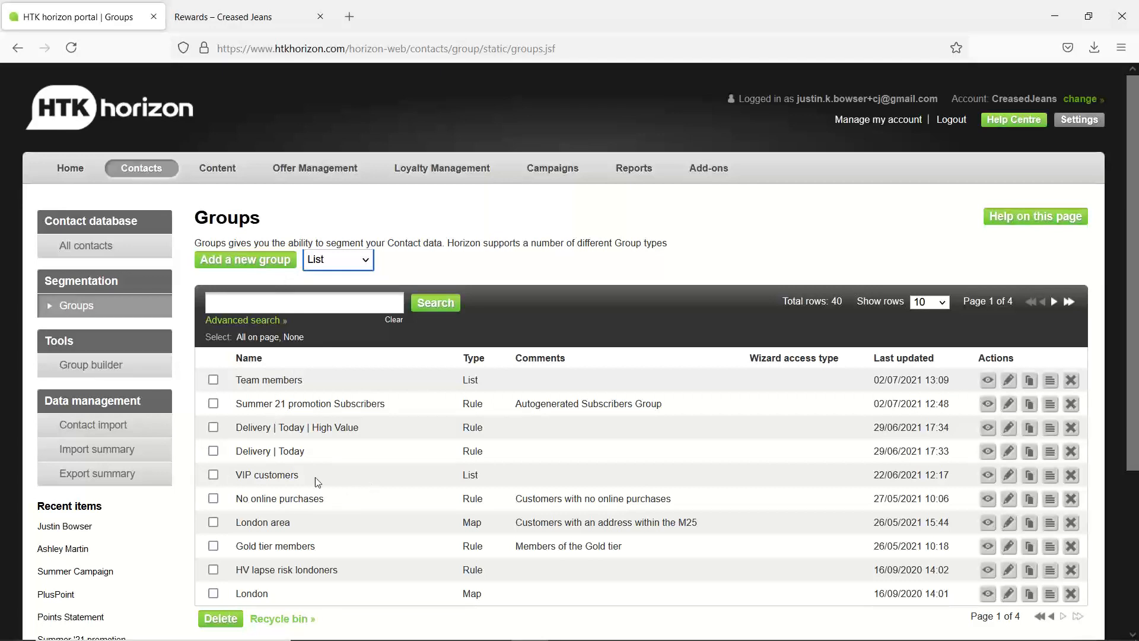
pyautogui.click(317, 262)
pyautogui.click(295, 282)
pyautogui.click(270, 261)
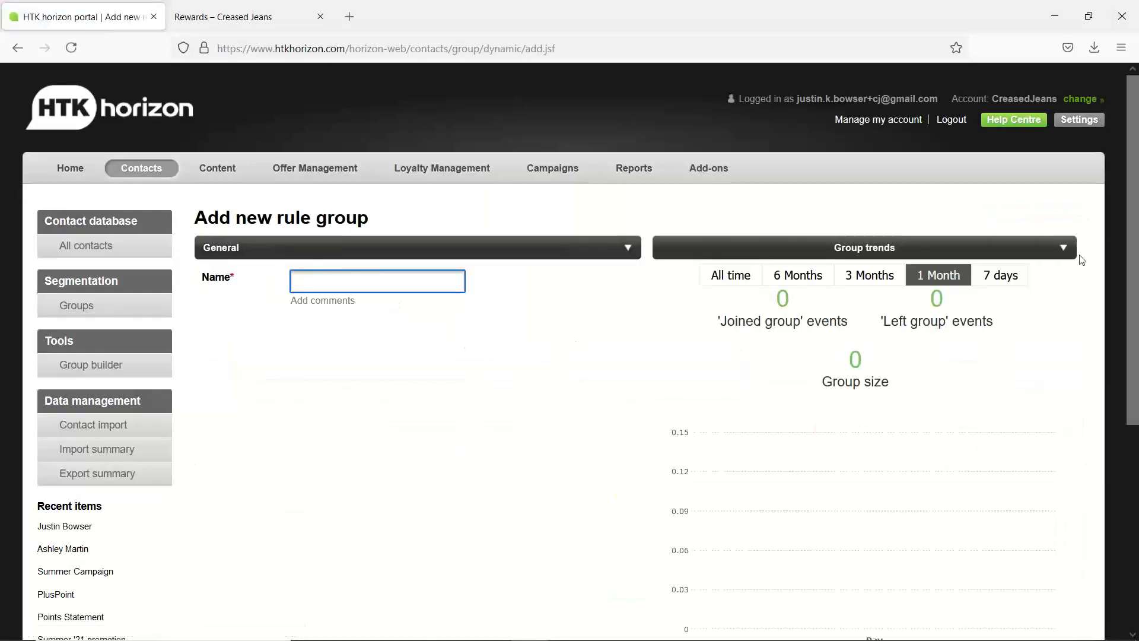
# Step: Browse the rule's filter categories, then close the new group form without saving
pyautogui.moveTo(1130, 265); pyautogui.dragTo(1109, 522)
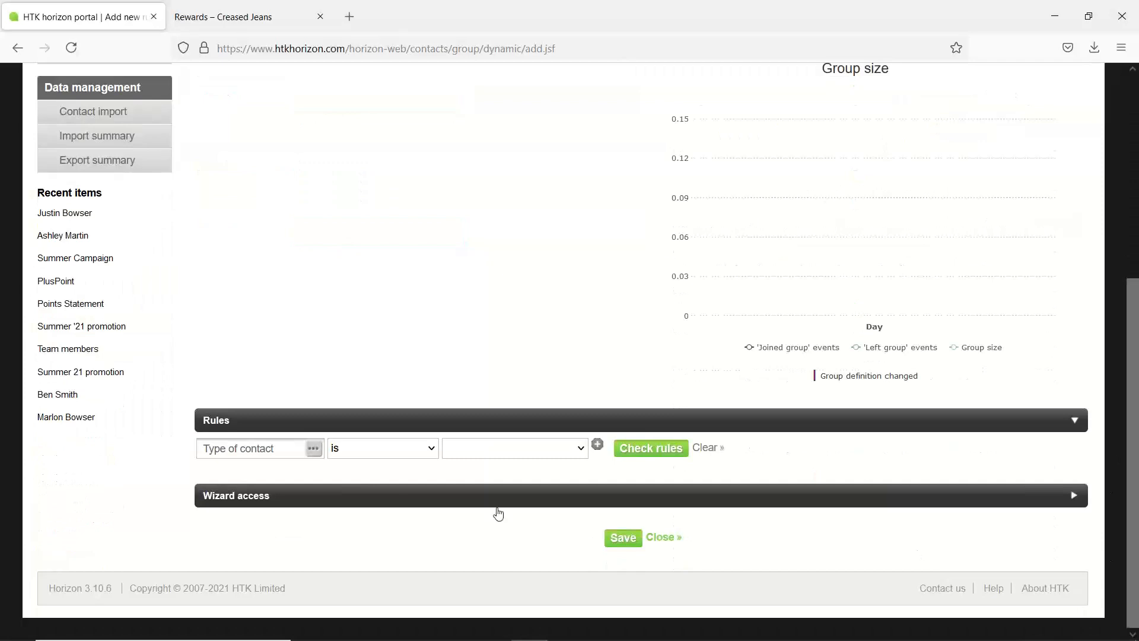
pyautogui.click(314, 448)
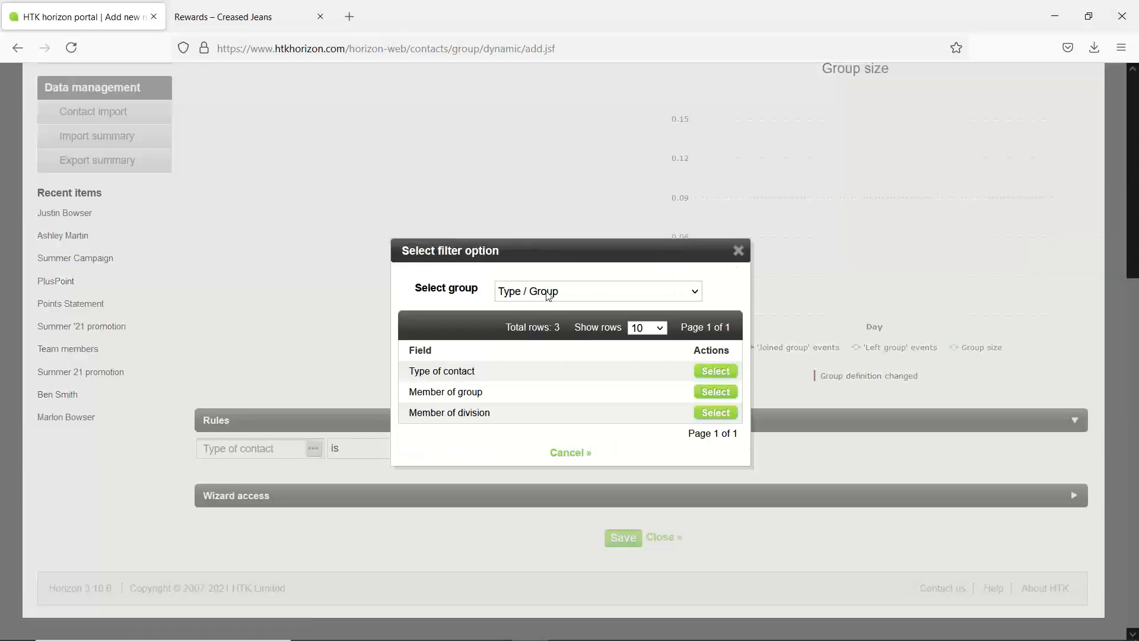
pyautogui.click(554, 295)
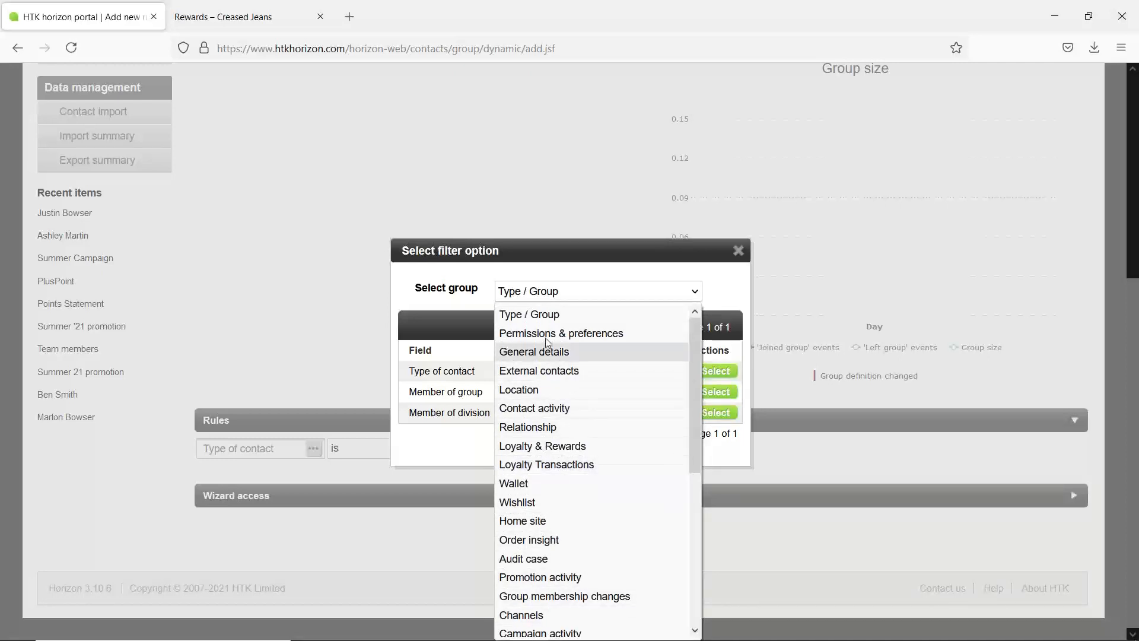
pyautogui.click(738, 251)
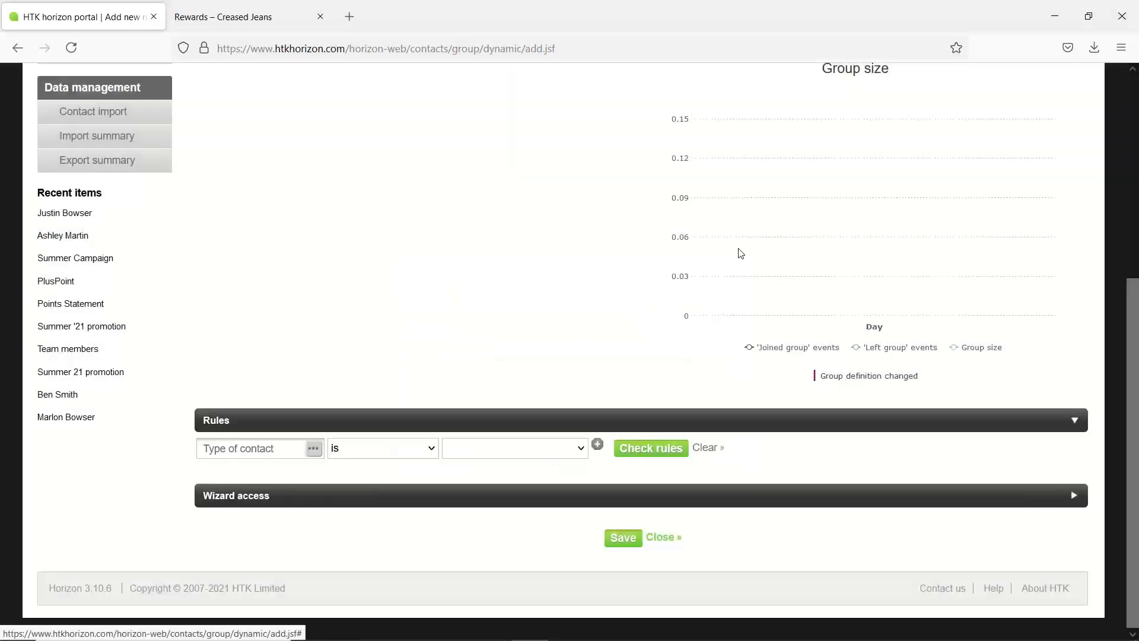
pyautogui.click(664, 537)
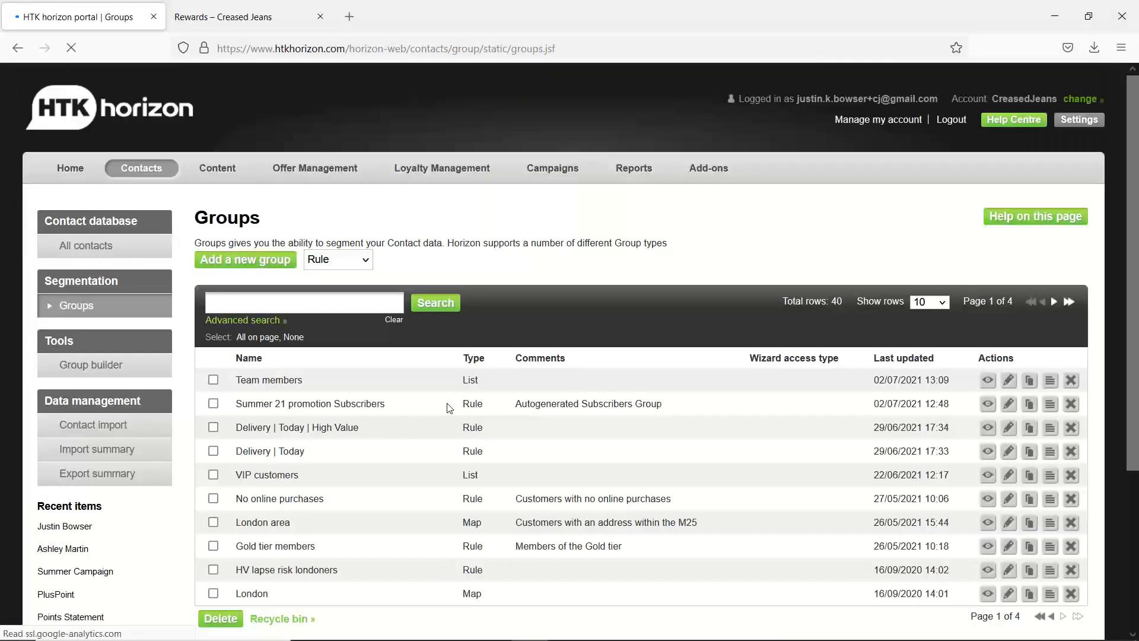
# Step: Search the Groups list for 'ipsw'
pyautogui.click(328, 301)
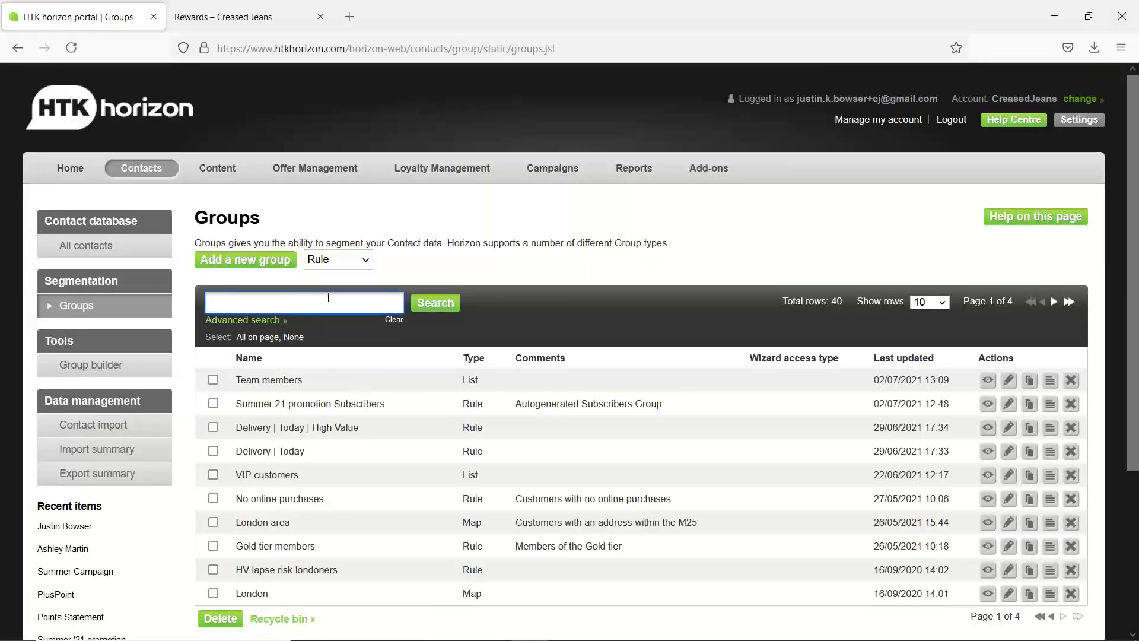
pyautogui.write('ipswich')
pyautogui.press('Return')
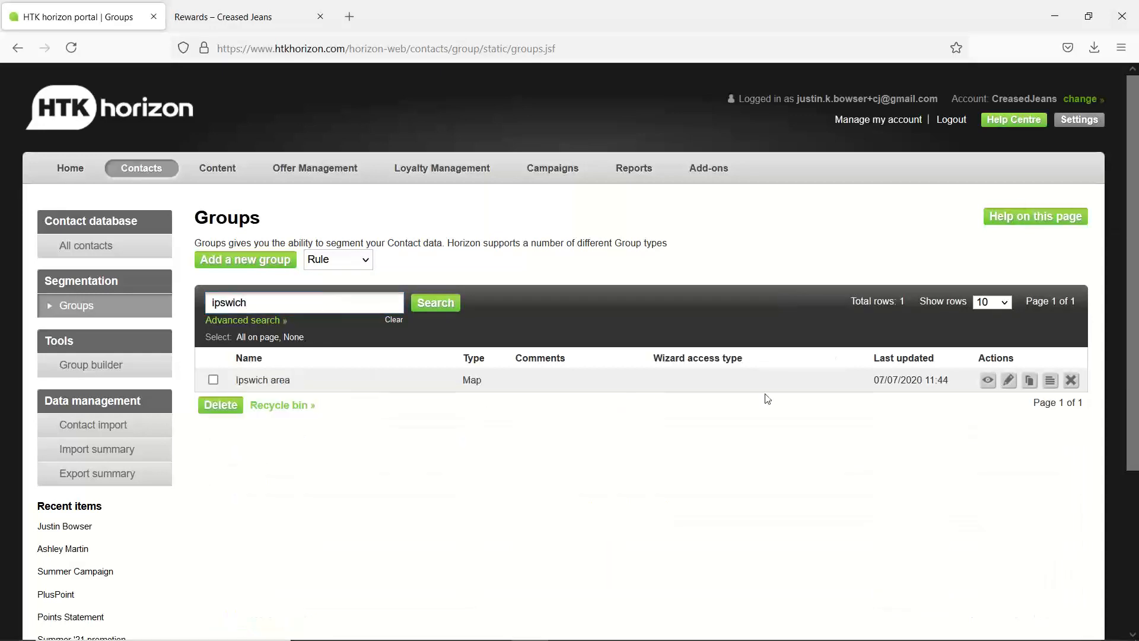
# Step: Inspect the Ipswich area group's 18-member trend and map boundary, then close its details
pyautogui.click(987, 380)
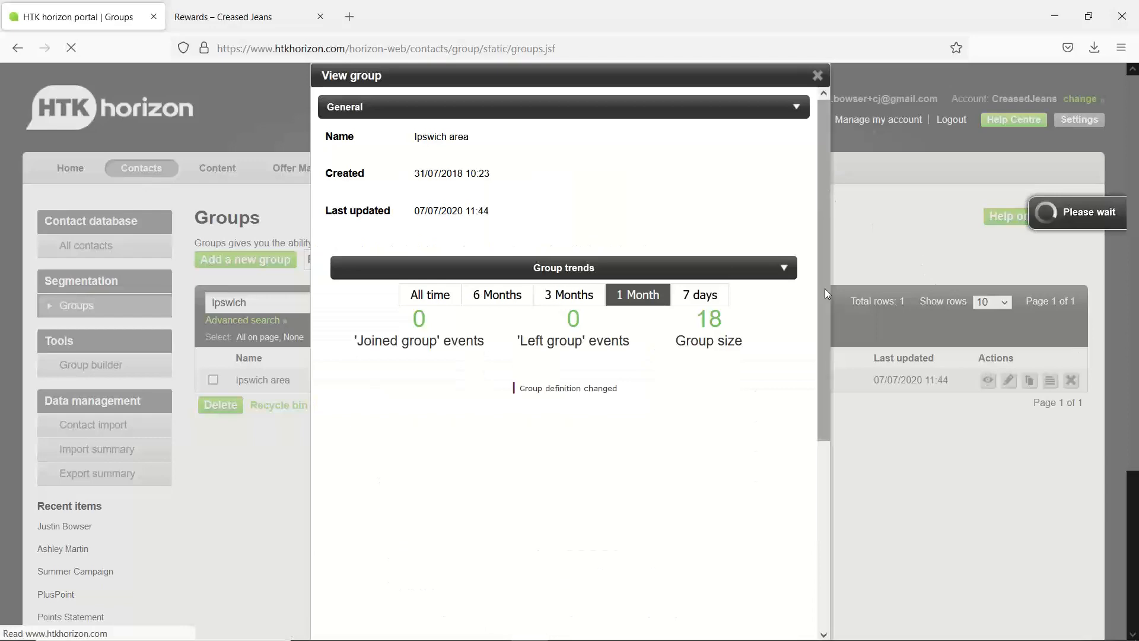
pyautogui.scroll(-2, 825, 288)
pyautogui.scroll(-2, 824, 289)
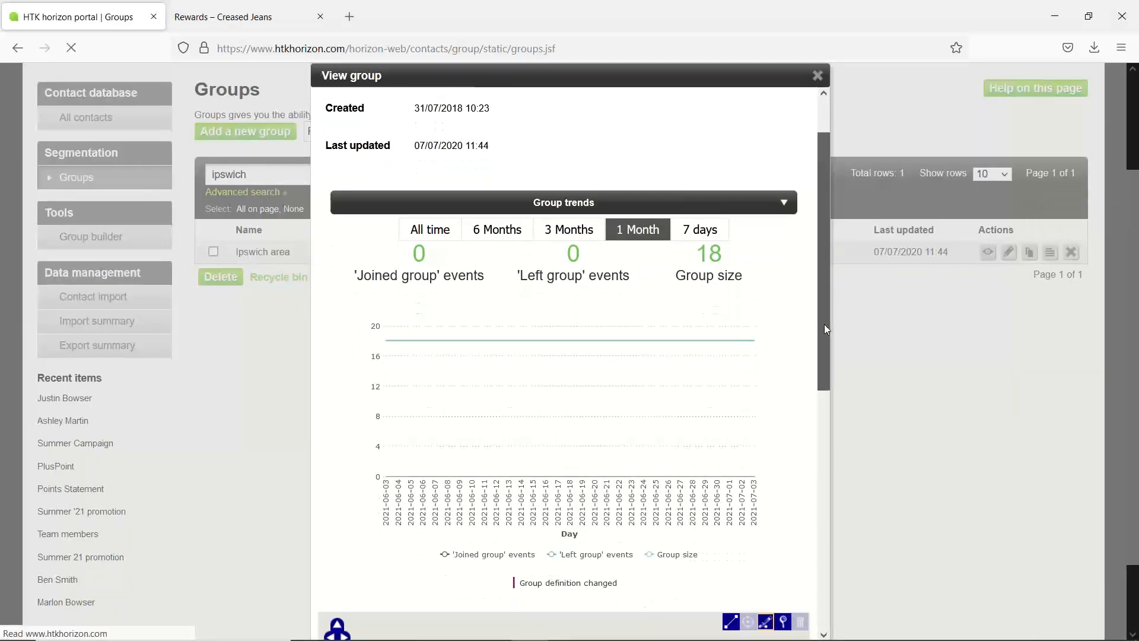
pyautogui.scroll(-2, 824, 330)
pyautogui.scroll(-5, 820, 392)
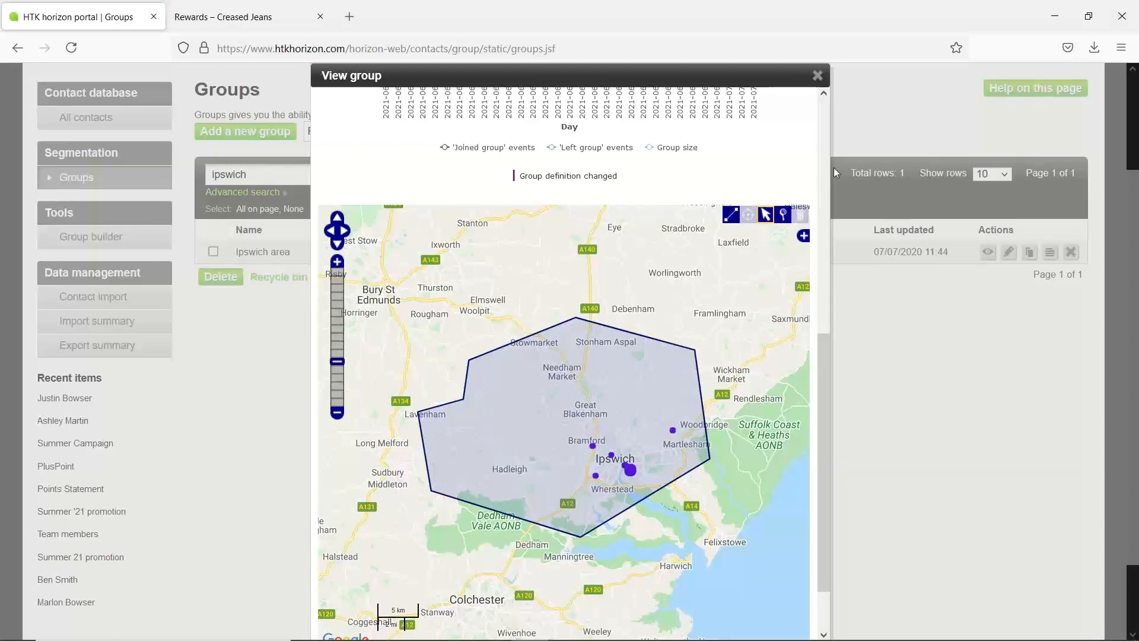
pyautogui.click(818, 72)
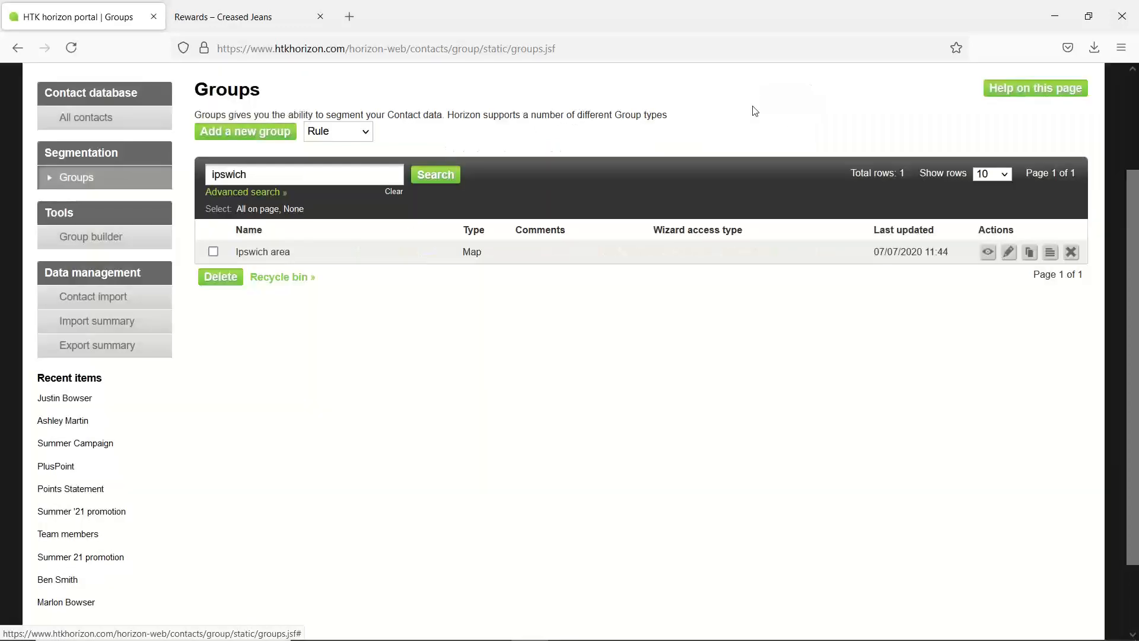
# Step: Add the Ipswich area group as group A in the group builder
pyautogui.click(155, 238)
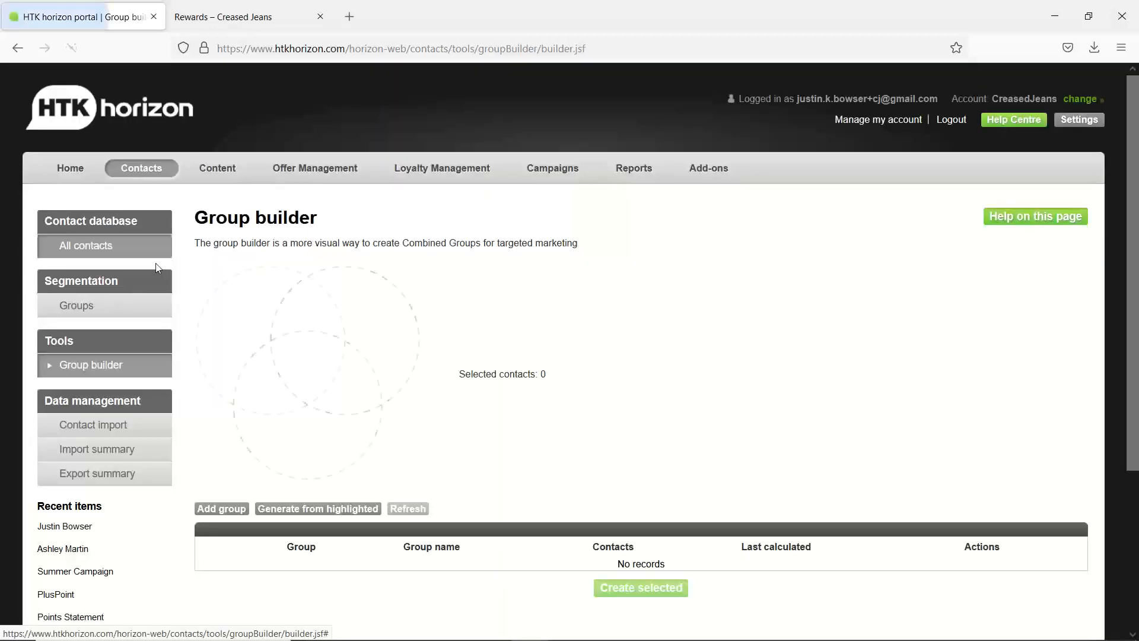
pyautogui.click(222, 509)
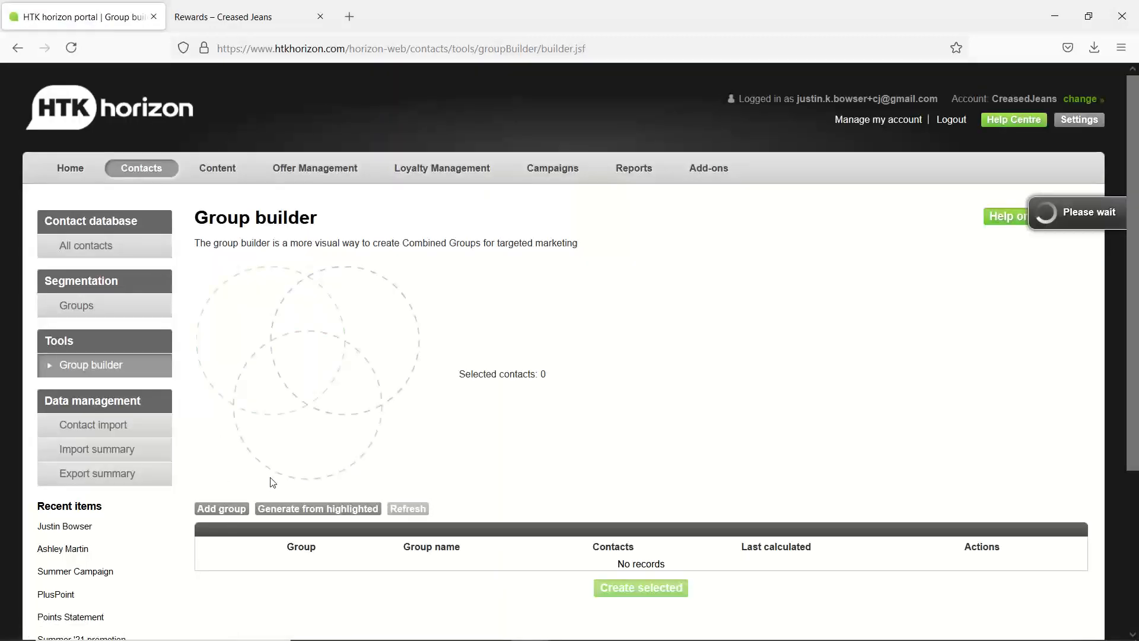
pyautogui.write('ipswich')
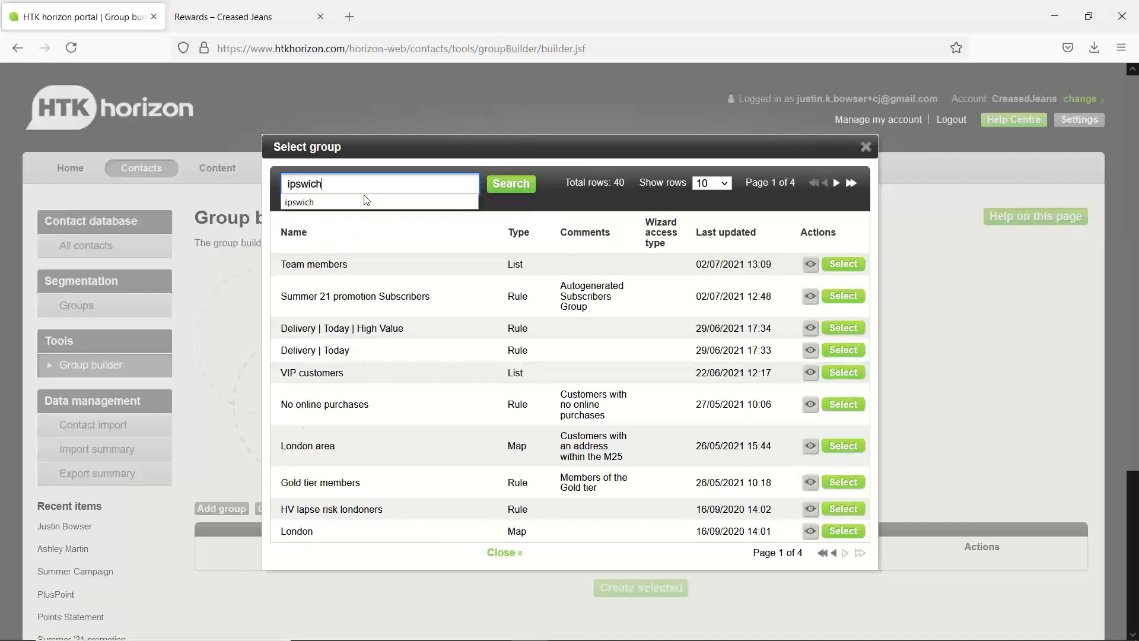
pyautogui.press('Return')
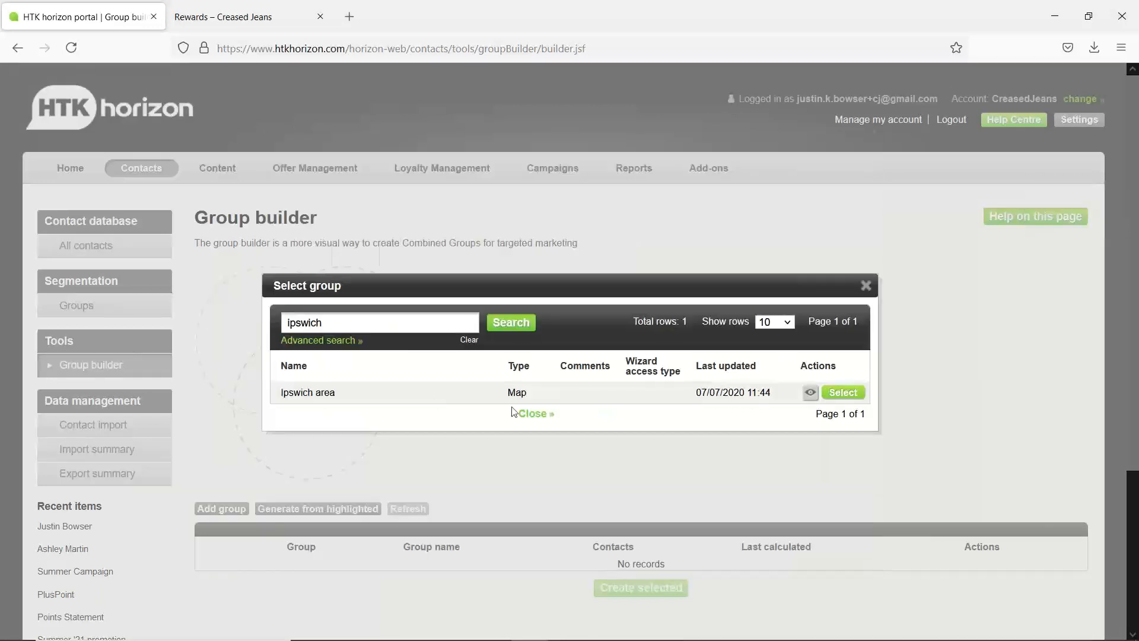
pyautogui.click(843, 392)
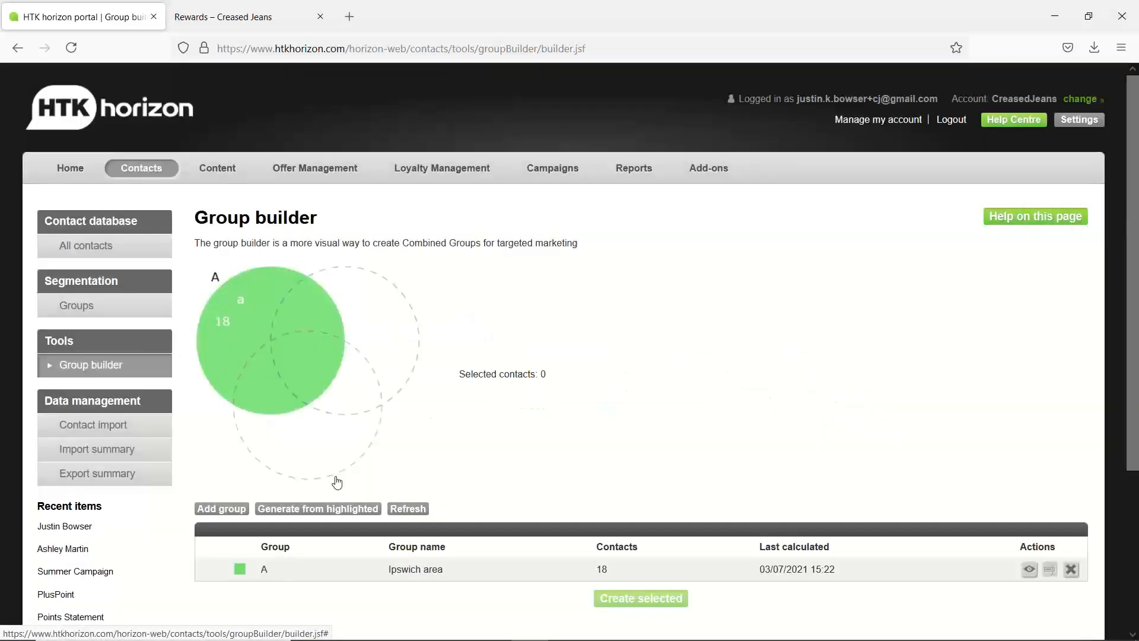
# Step: Add Interest is films as group B and select their 6 shared contacts
pyautogui.click(220, 510)
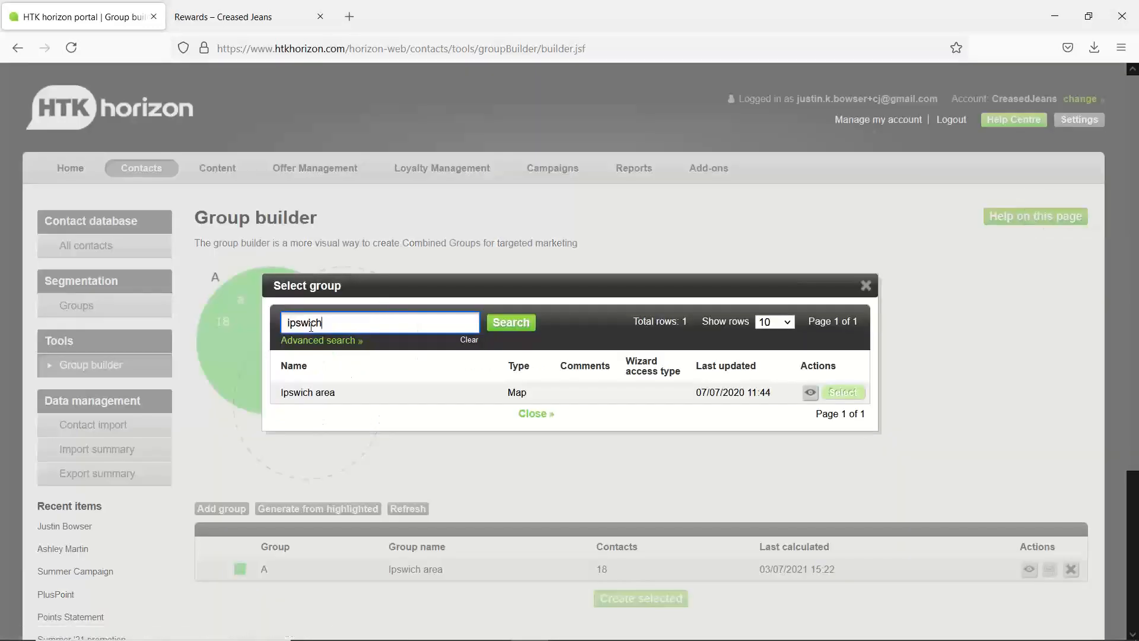
pyautogui.moveTo(324, 323); pyautogui.dragTo(271, 330)
pyautogui.write('films')
pyautogui.press('Return')
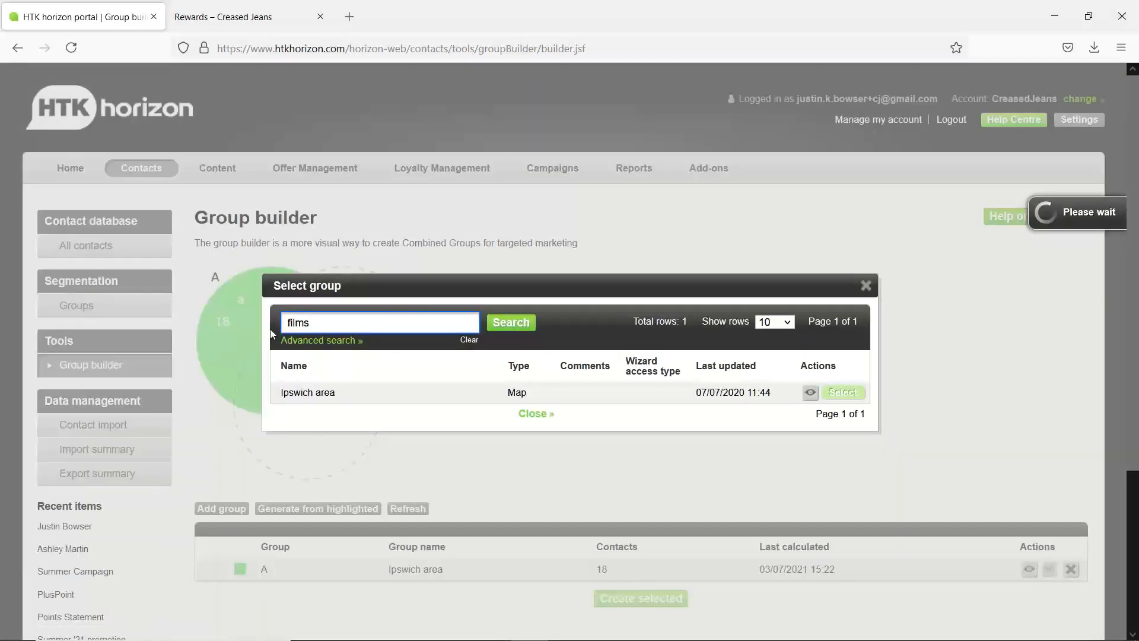
pyautogui.click(843, 392)
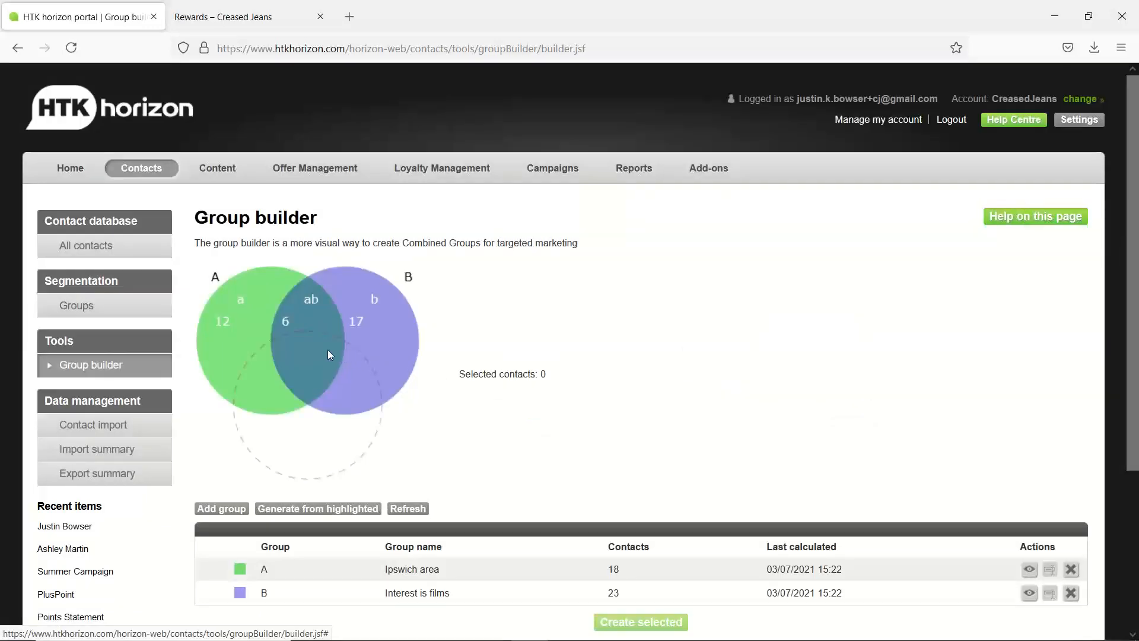
pyautogui.click(323, 353)
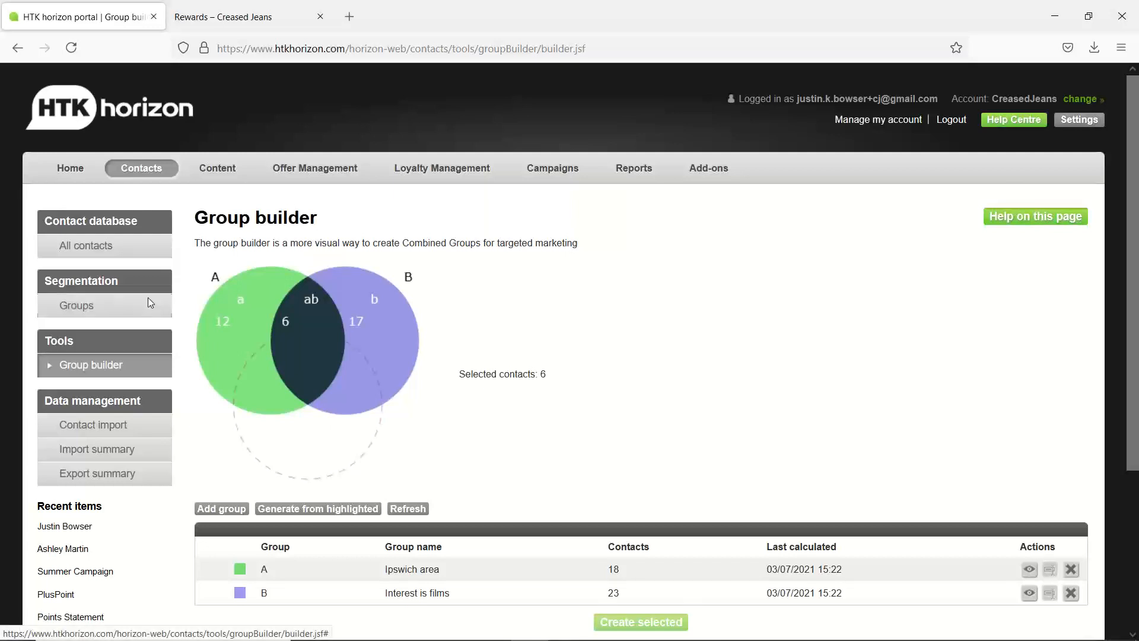
# Step: Open the Summer Campaign message from the Content list for editing
pyautogui.click(219, 174)
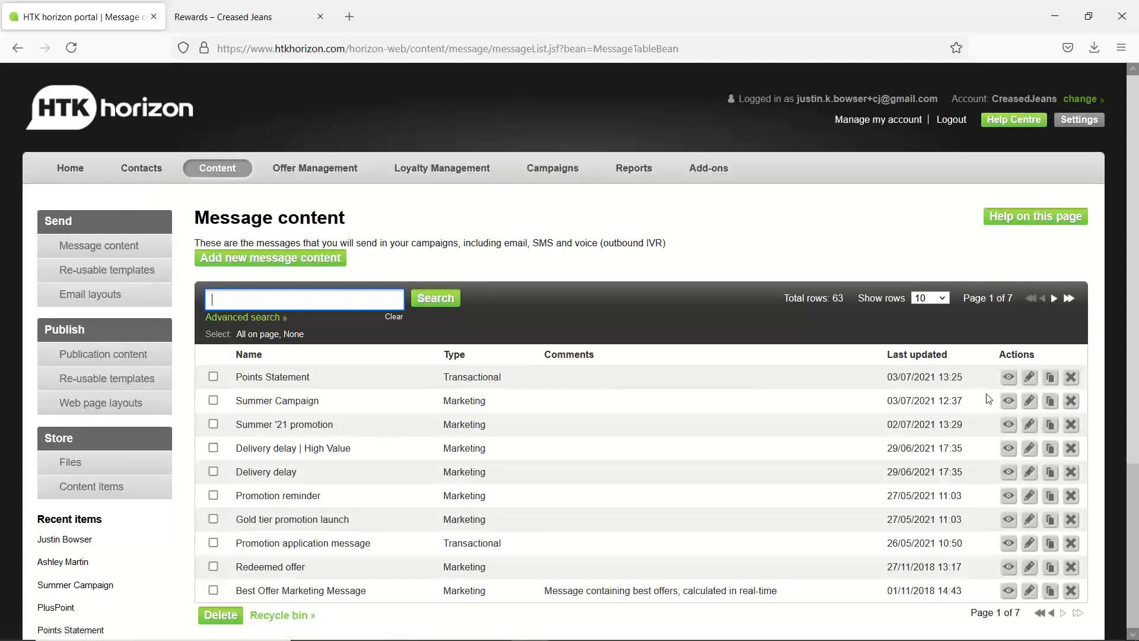
pyautogui.rightClick(1031, 403)
pyautogui.click(1031, 405)
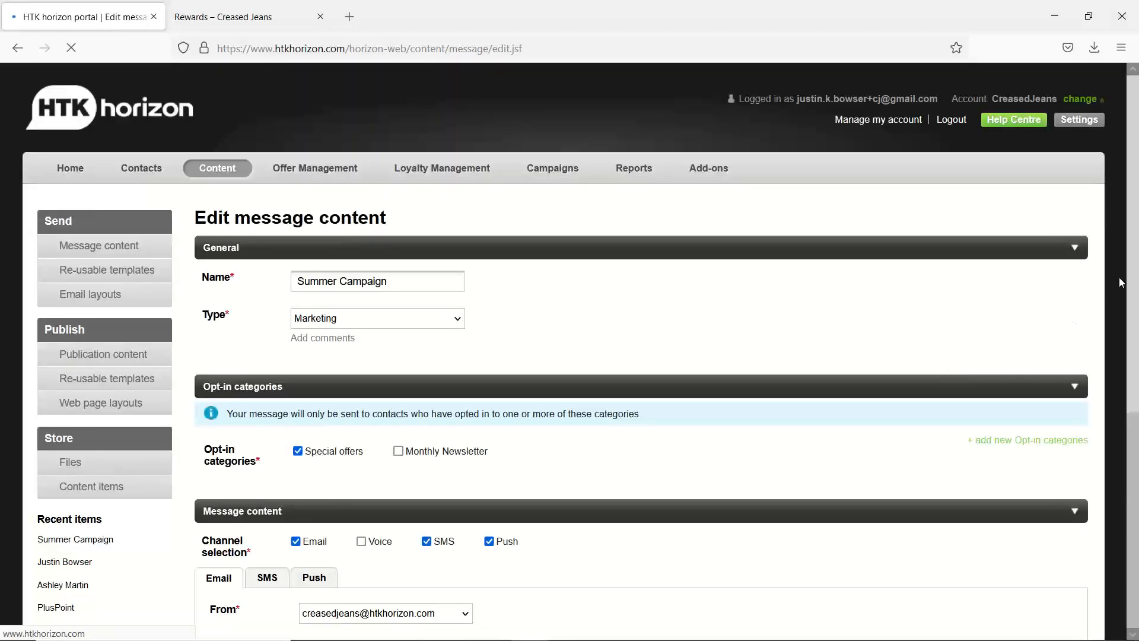
# Step: Scroll through the Summer Campaign email editor and back up to the Message content section
pyautogui.click(1137, 253)
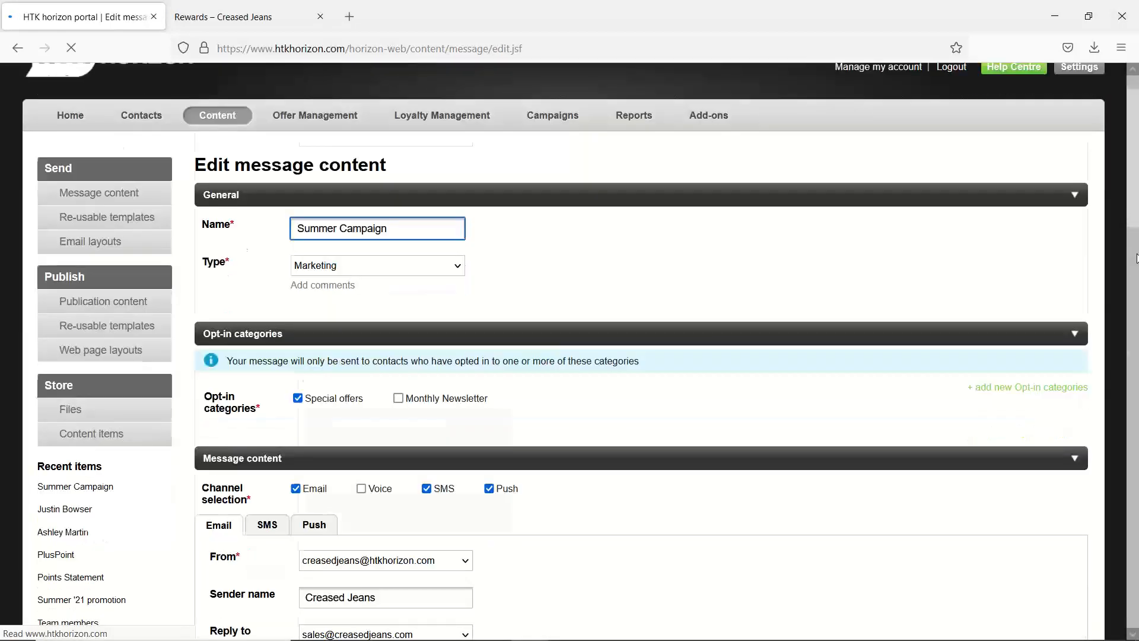
pyautogui.click(1134, 360)
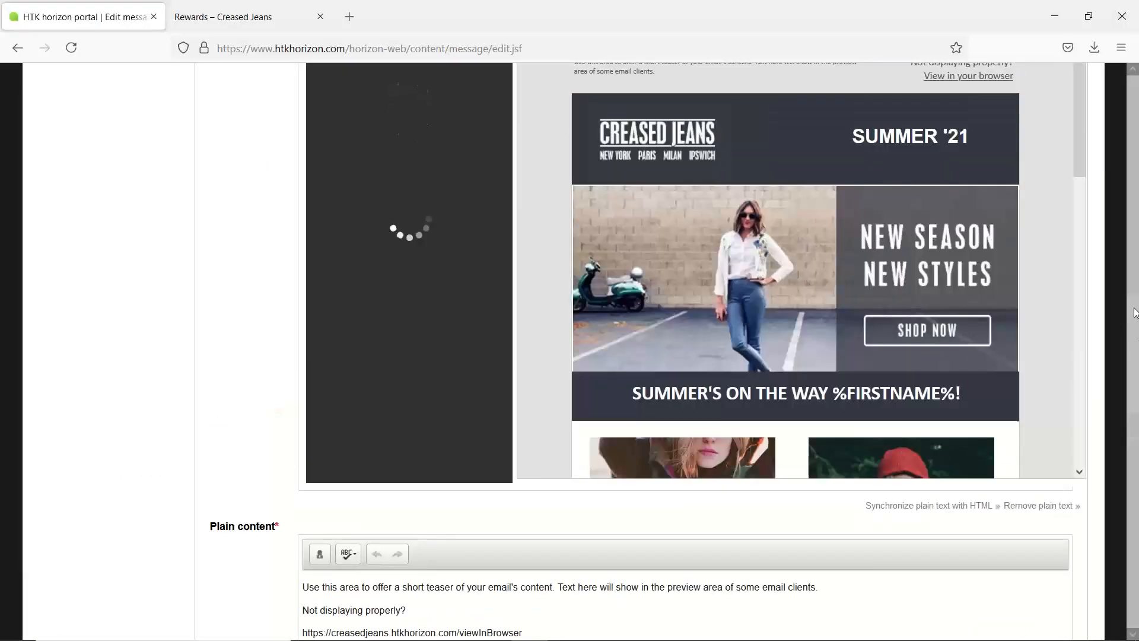
pyautogui.moveTo(1136, 312); pyautogui.dragTo(1134, 195)
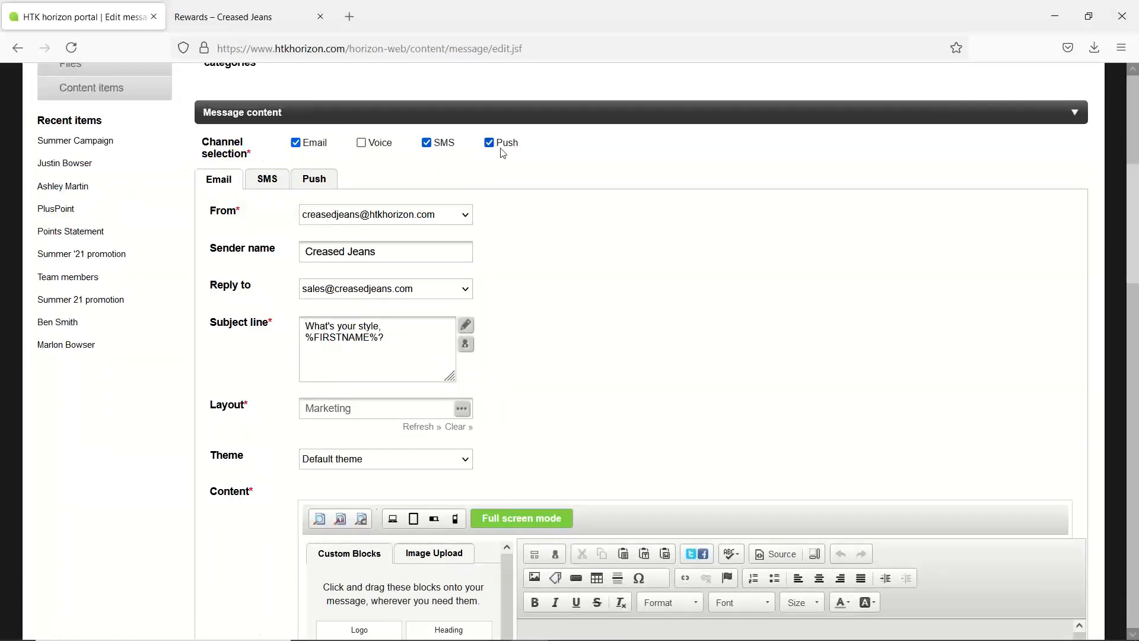
pyautogui.click(265, 182)
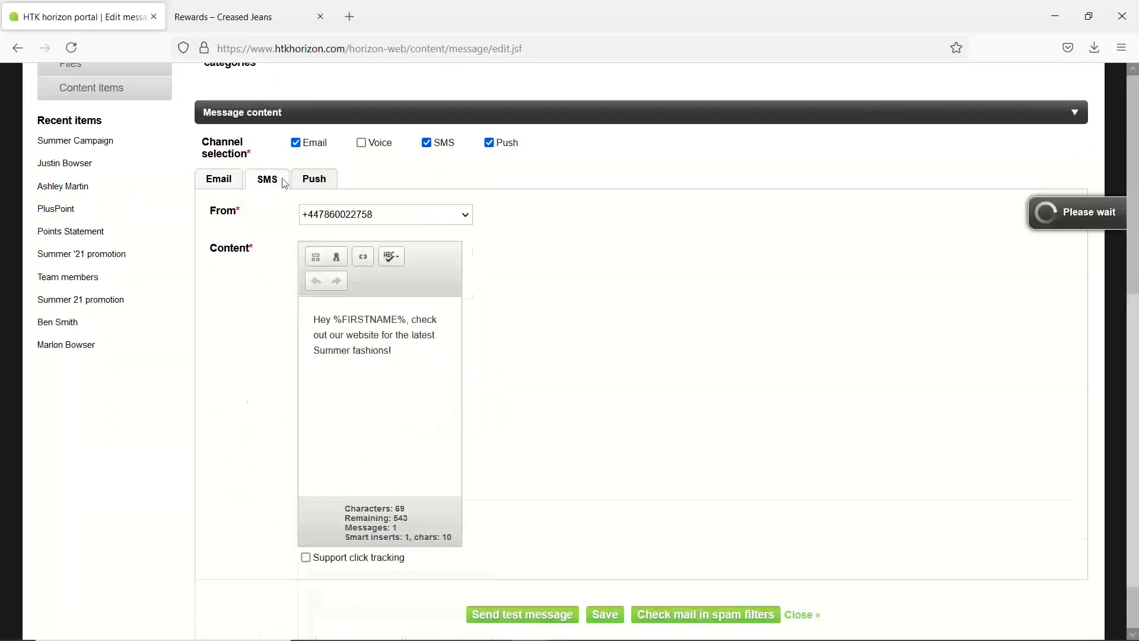
pyautogui.click(319, 186)
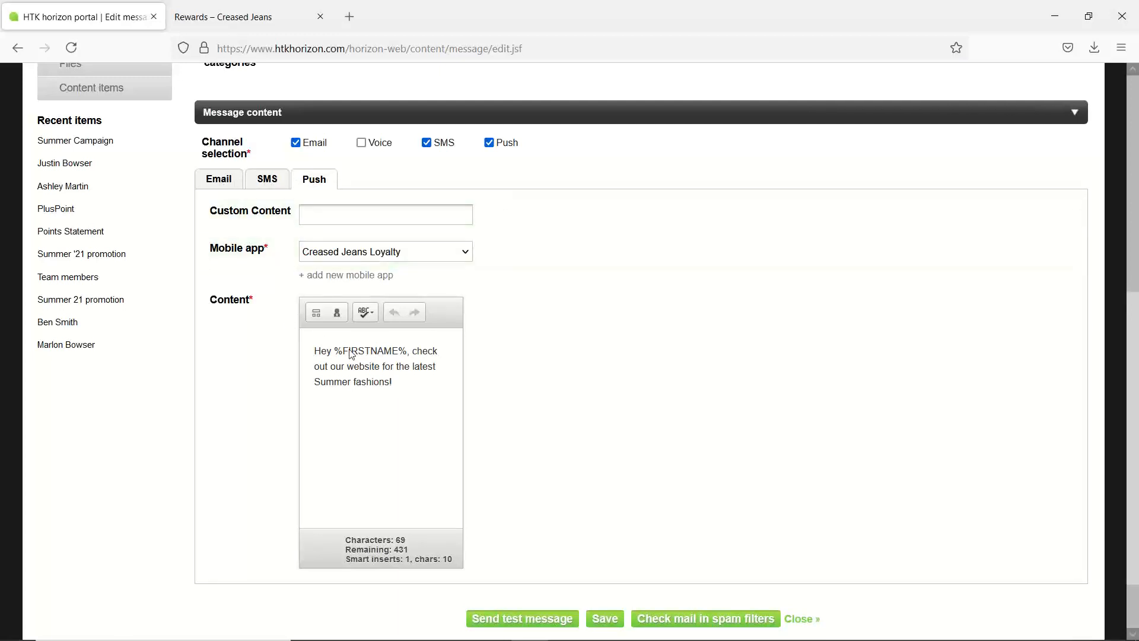
pyautogui.click(216, 183)
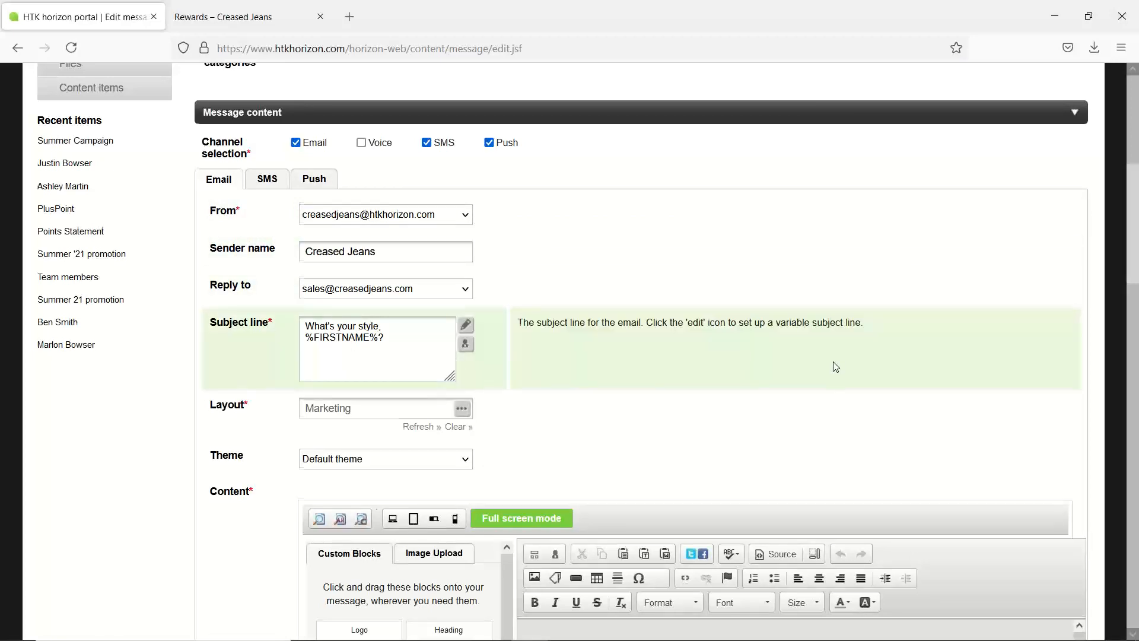
pyautogui.scroll(-5, 834, 363)
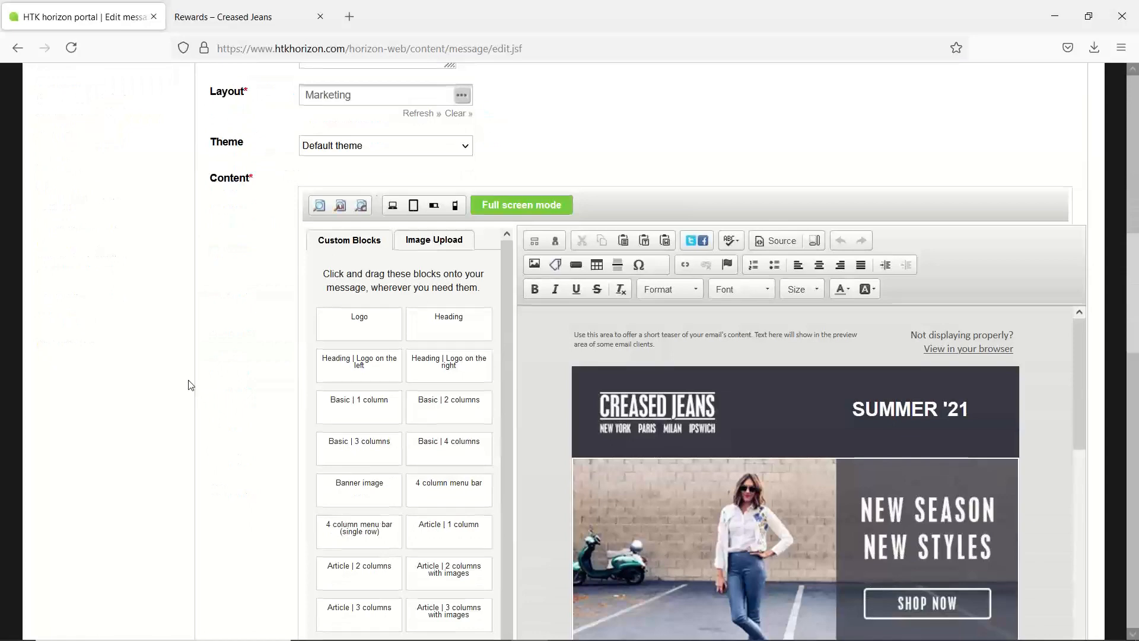
pyautogui.scroll(-1, 190, 385)
pyautogui.scroll(-1, 215, 382)
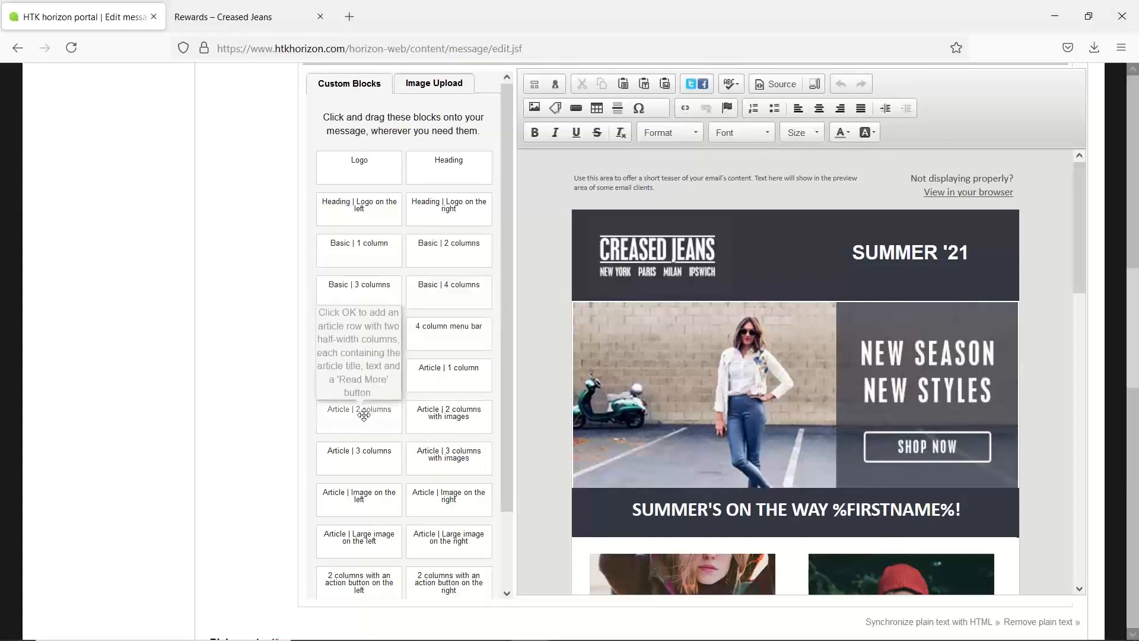
pyautogui.moveTo(369, 409); pyautogui.dragTo(620, 308)
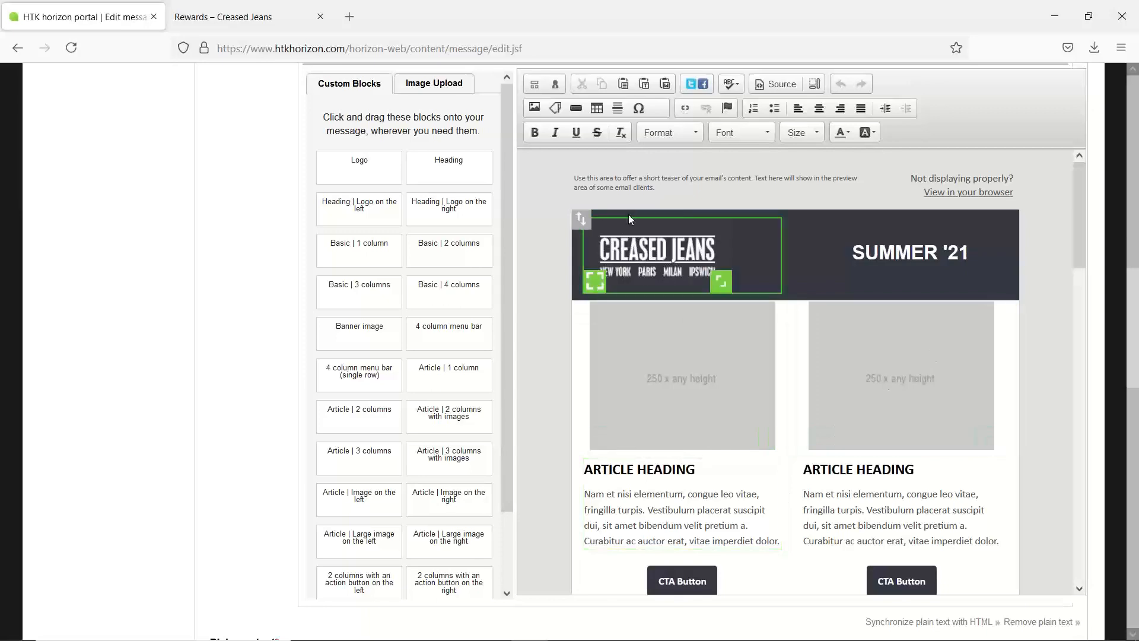
pyautogui.scroll(2, 77, 216)
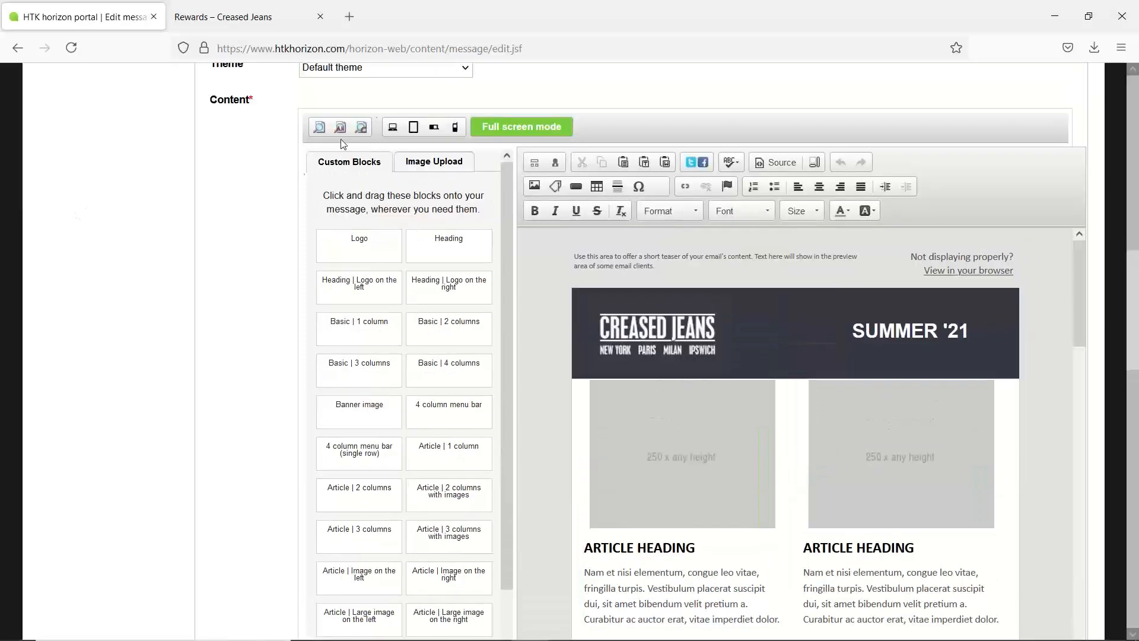
pyautogui.click(456, 127)
pyautogui.scroll(-3, 821, 486)
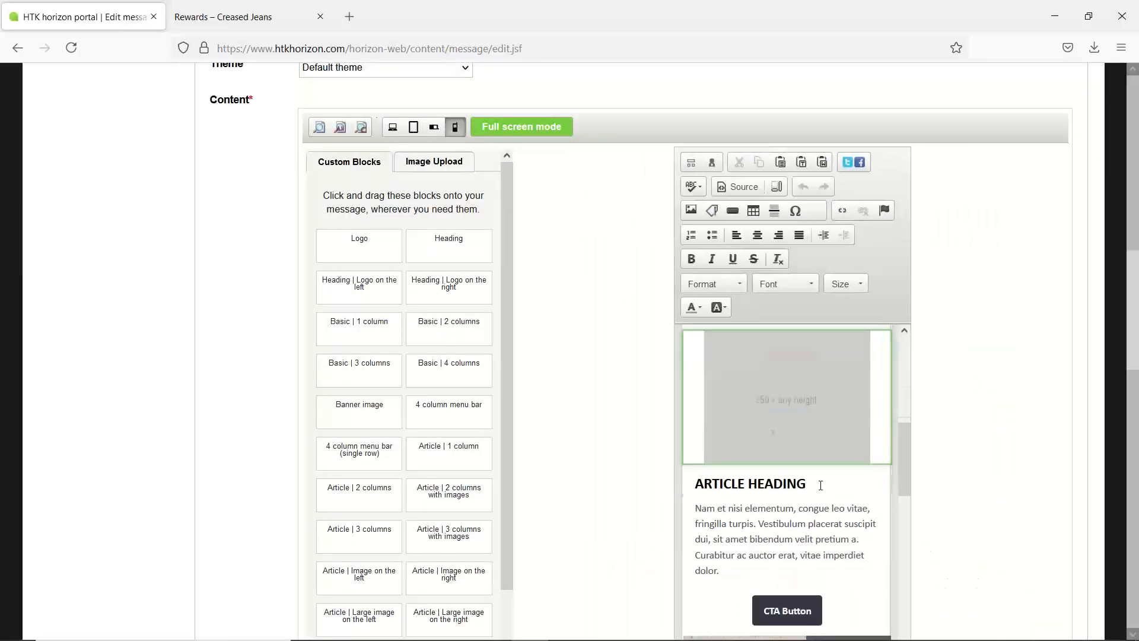
pyautogui.scroll(7, 821, 485)
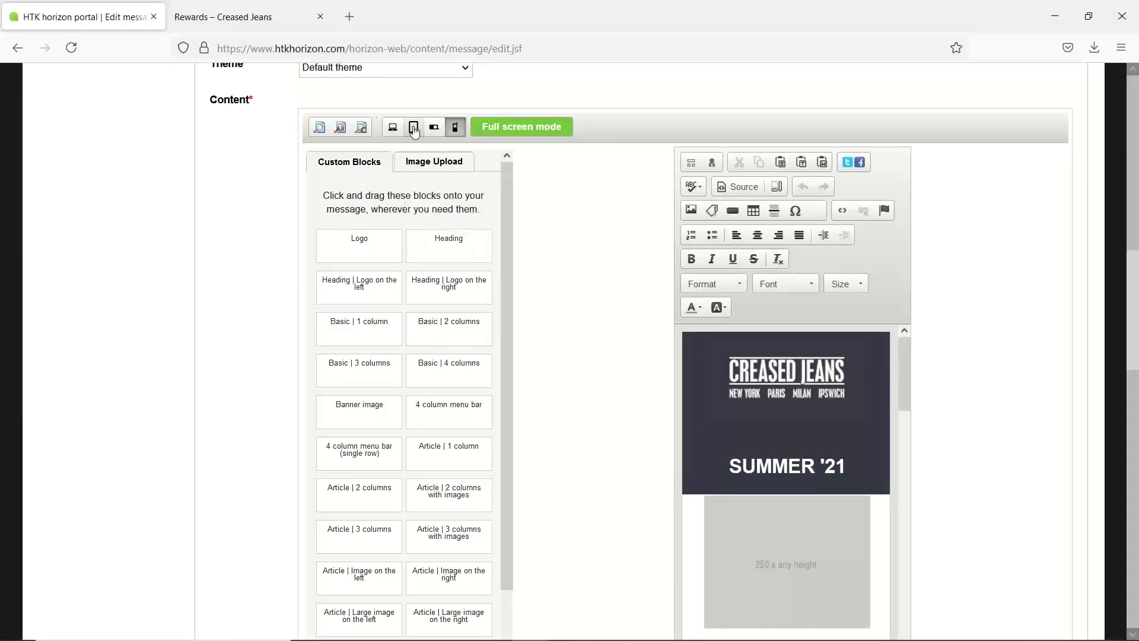
pyautogui.click(414, 127)
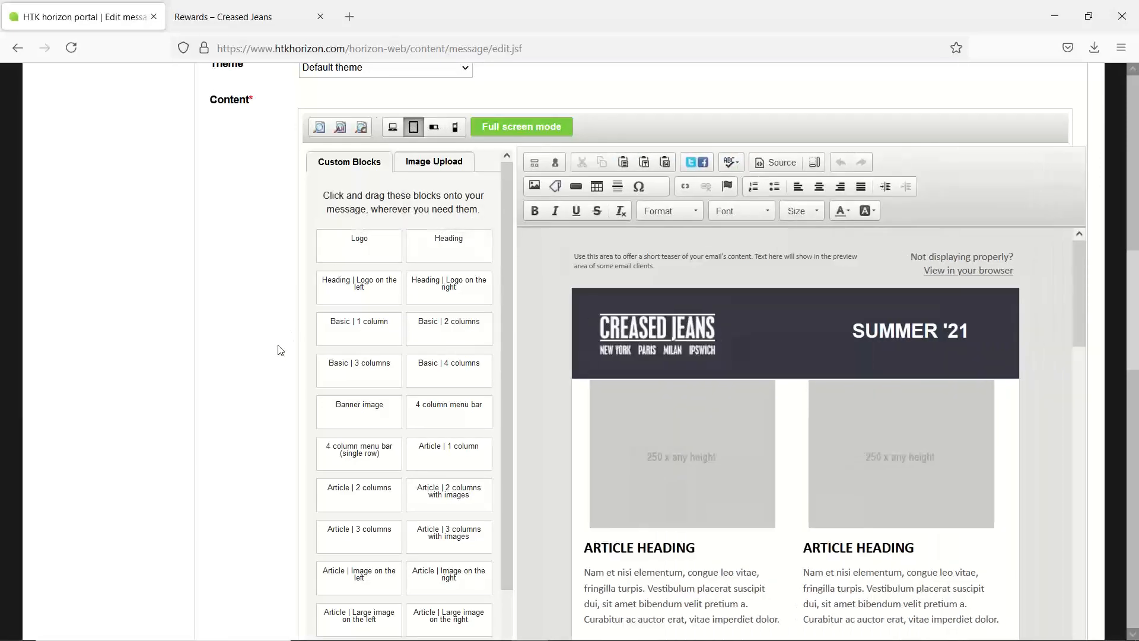
pyautogui.scroll(-2, 281, 350)
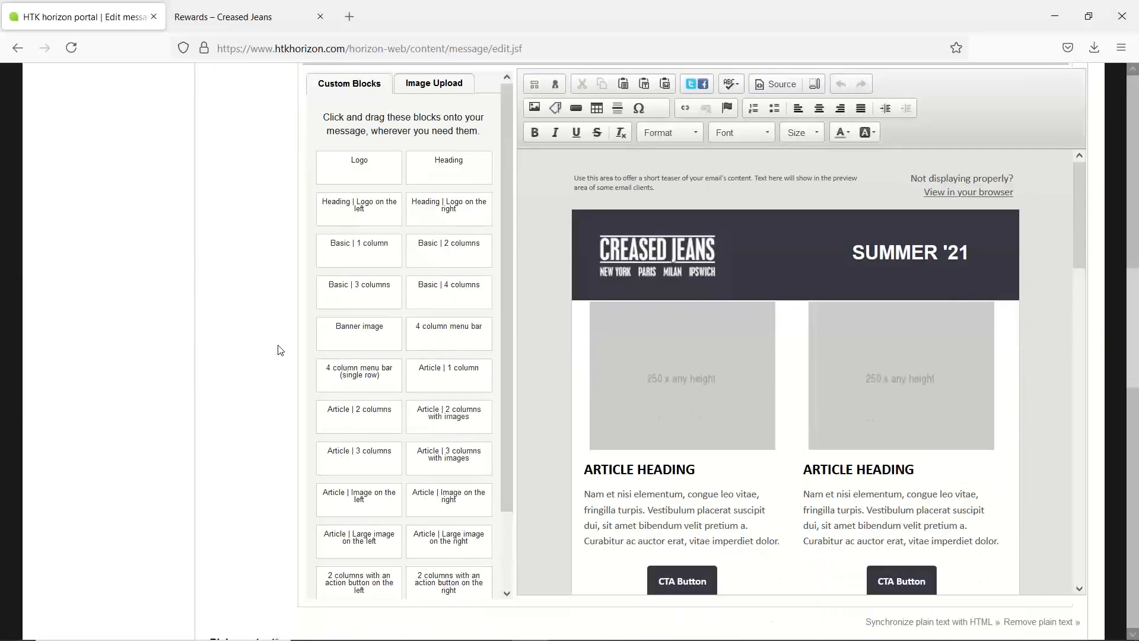
pyautogui.click(961, 408)
pyautogui.click(986, 291)
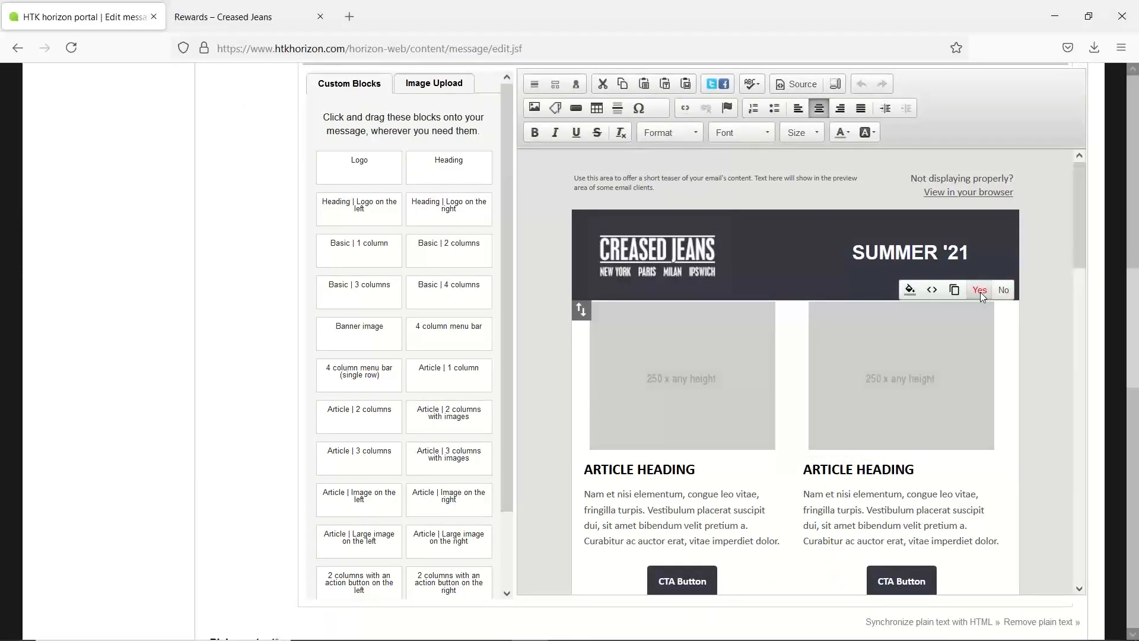
pyautogui.click(981, 290)
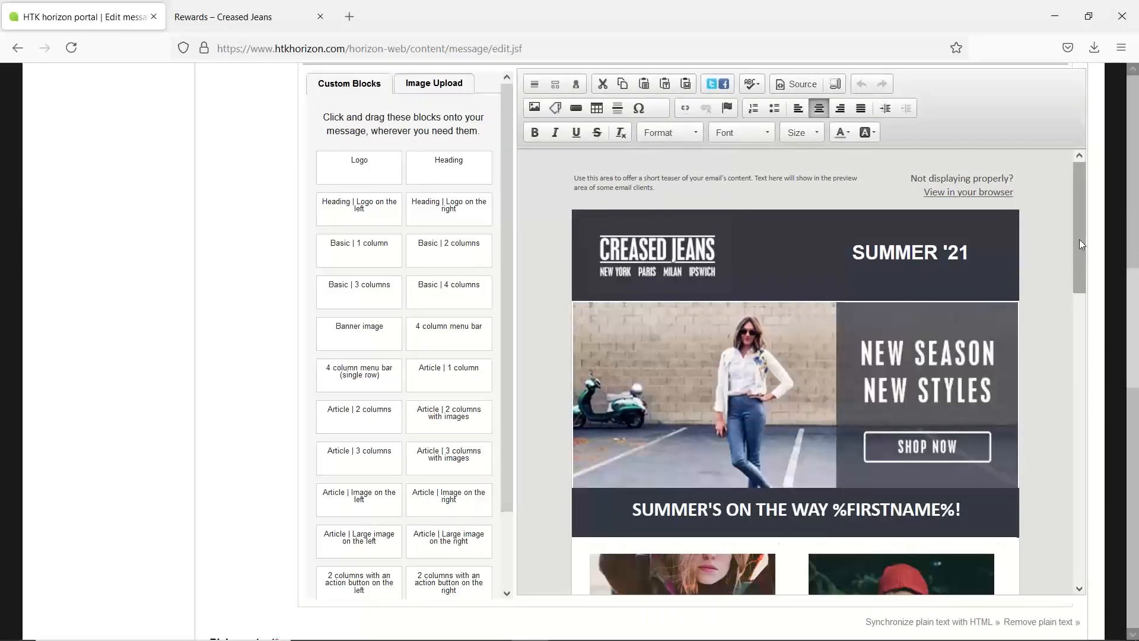
pyautogui.moveTo(1080, 240); pyautogui.dragTo(1055, 475)
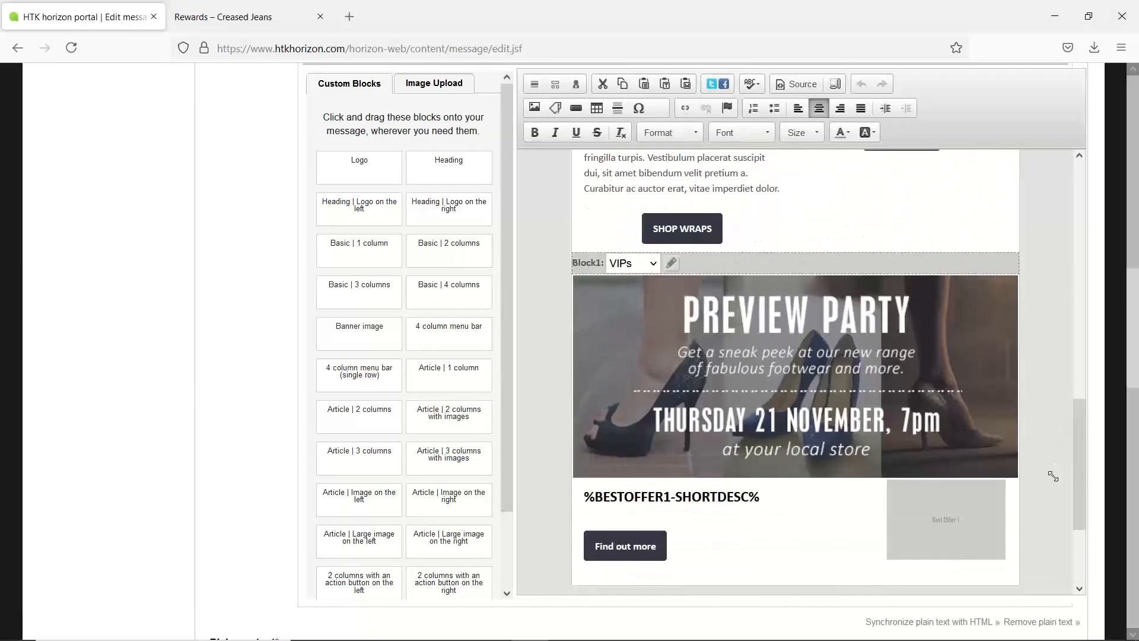
pyautogui.click(636, 268)
pyautogui.click(628, 305)
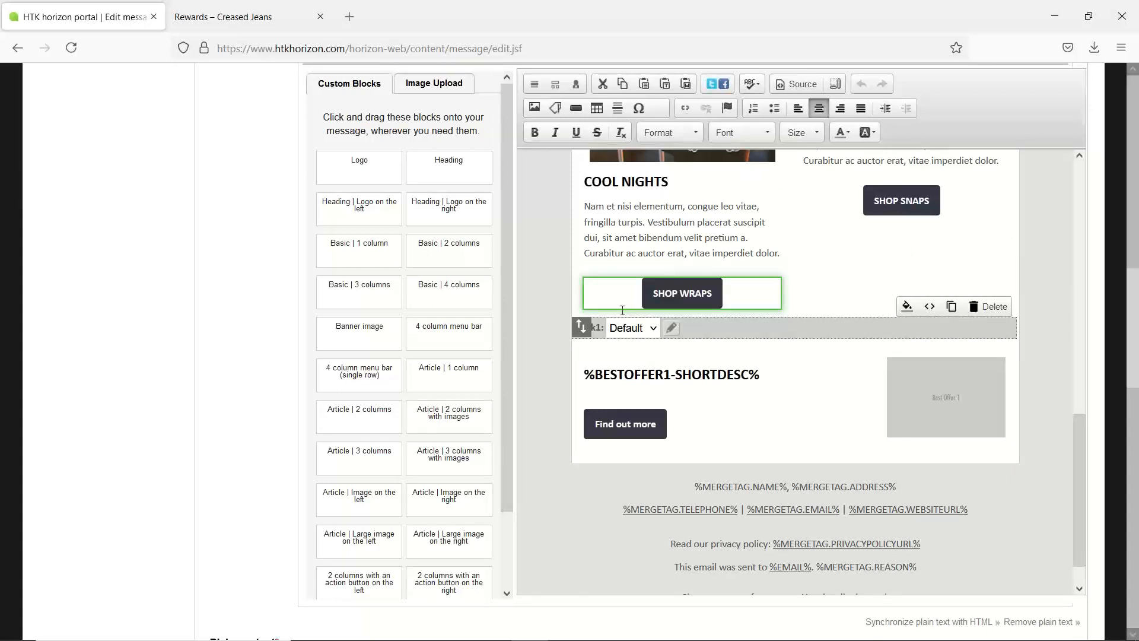
pyautogui.click(651, 330)
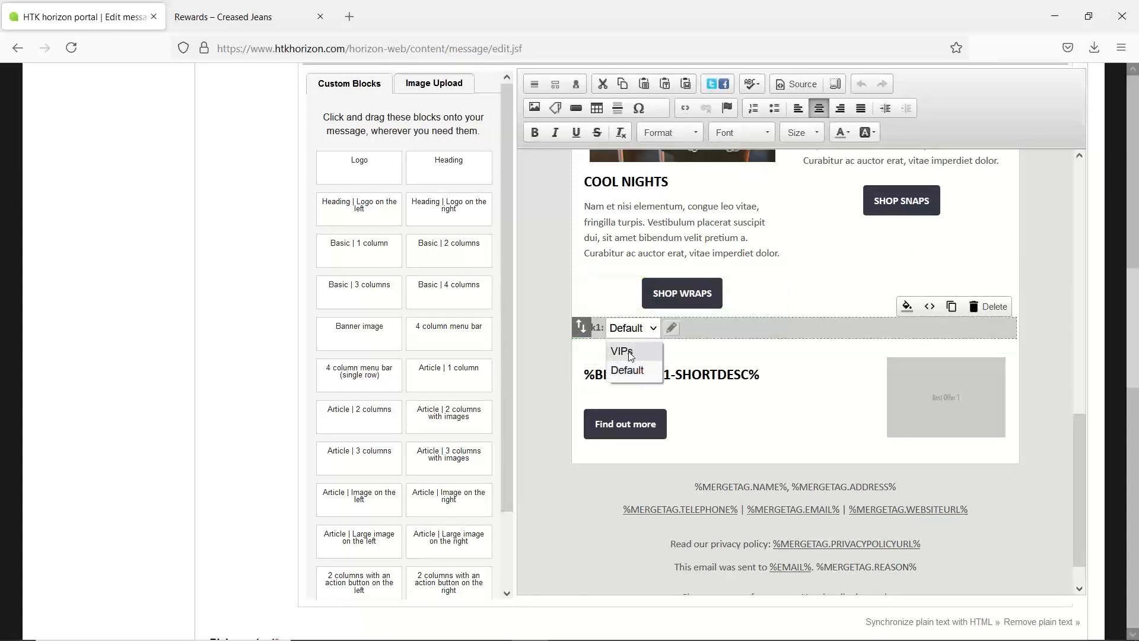
pyautogui.click(630, 353)
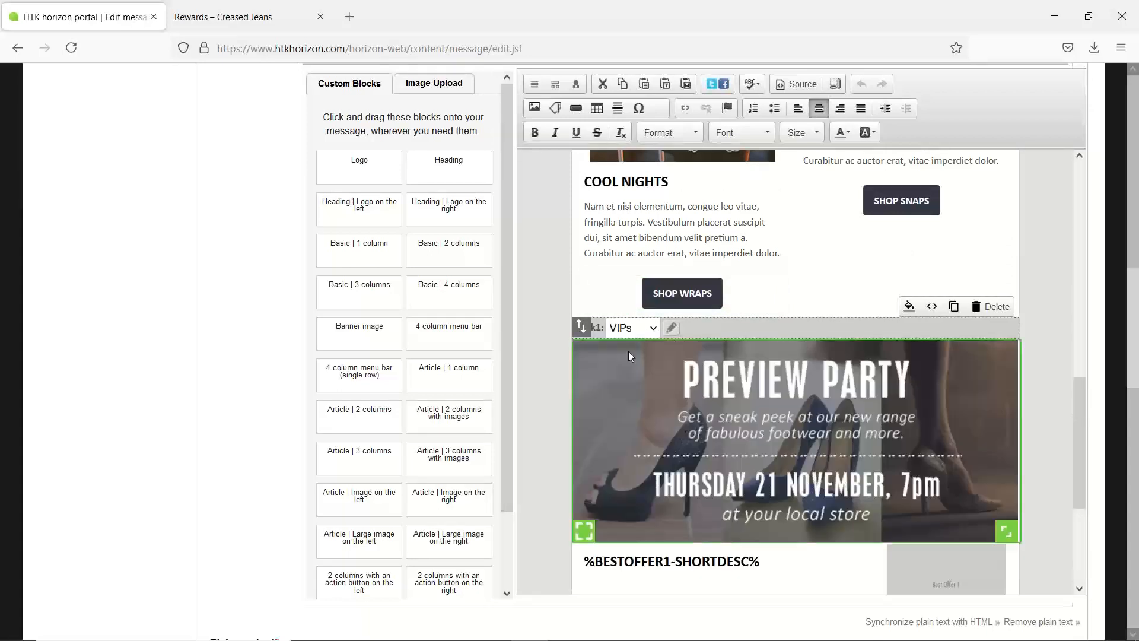
pyautogui.moveTo(1081, 397); pyautogui.dragTo(1075, 462)
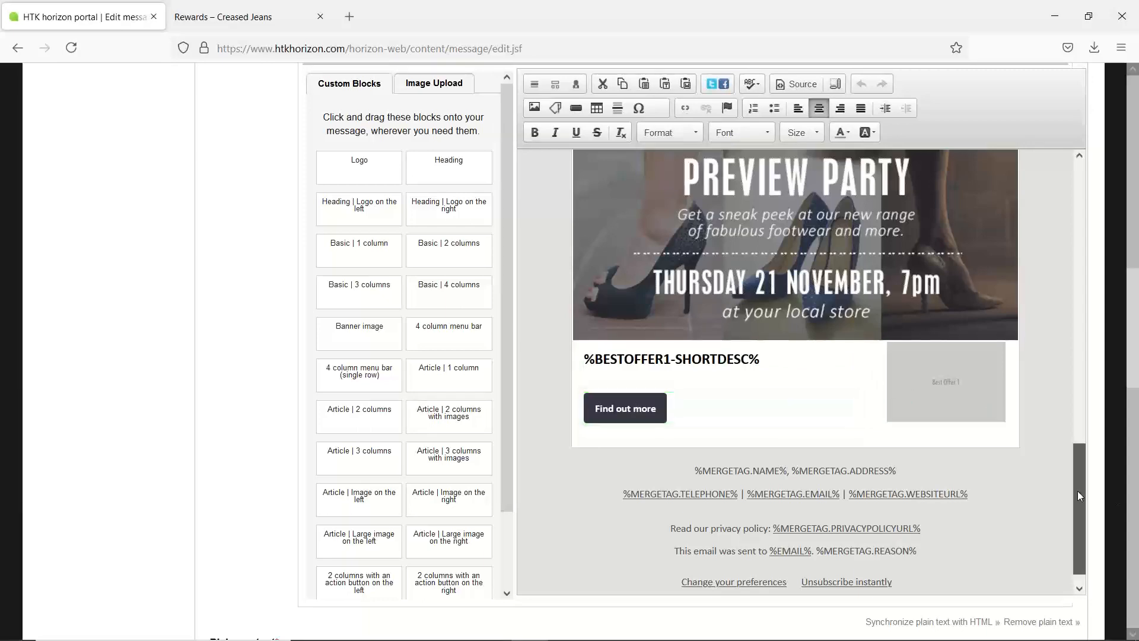
pyautogui.moveTo(1080, 490); pyautogui.dragTo(92, 323)
pyautogui.scroll(4, 93, 324)
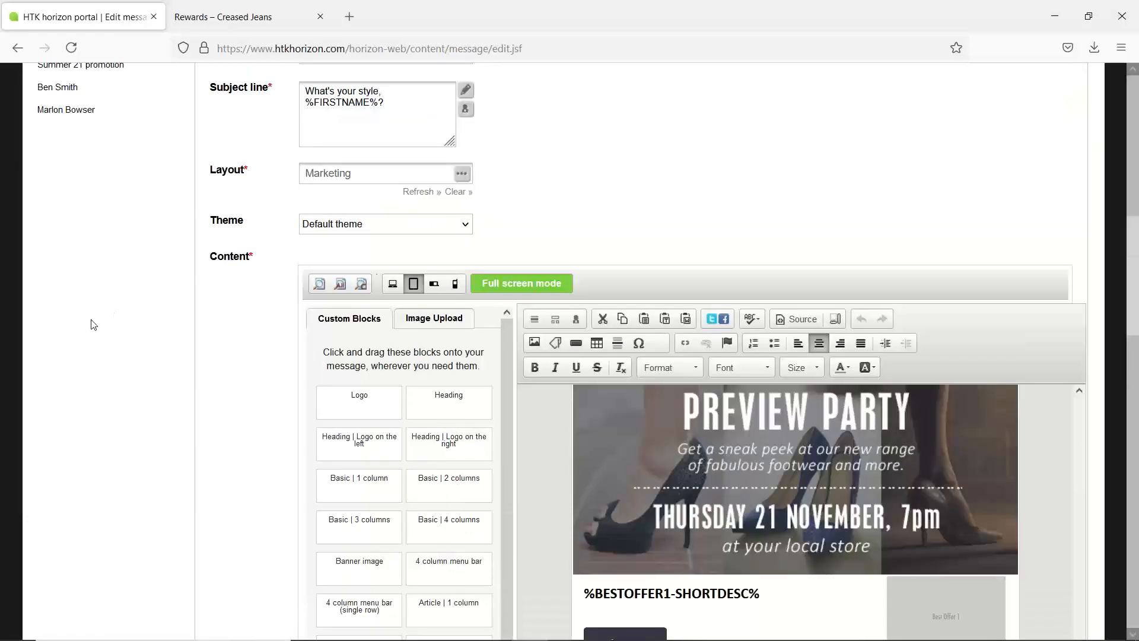
# Step: Apply the Blue on a light background theme to the Summer Campaign email
pyautogui.scroll(4, 94, 324)
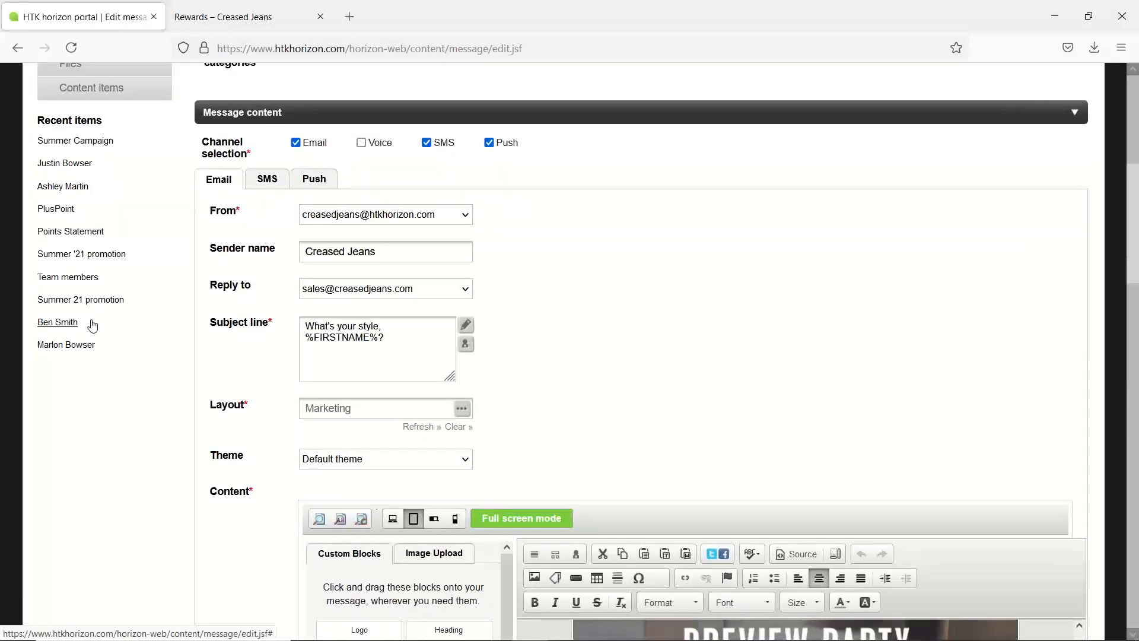
pyautogui.scroll(3, 92, 325)
pyautogui.scroll(-8, 92, 325)
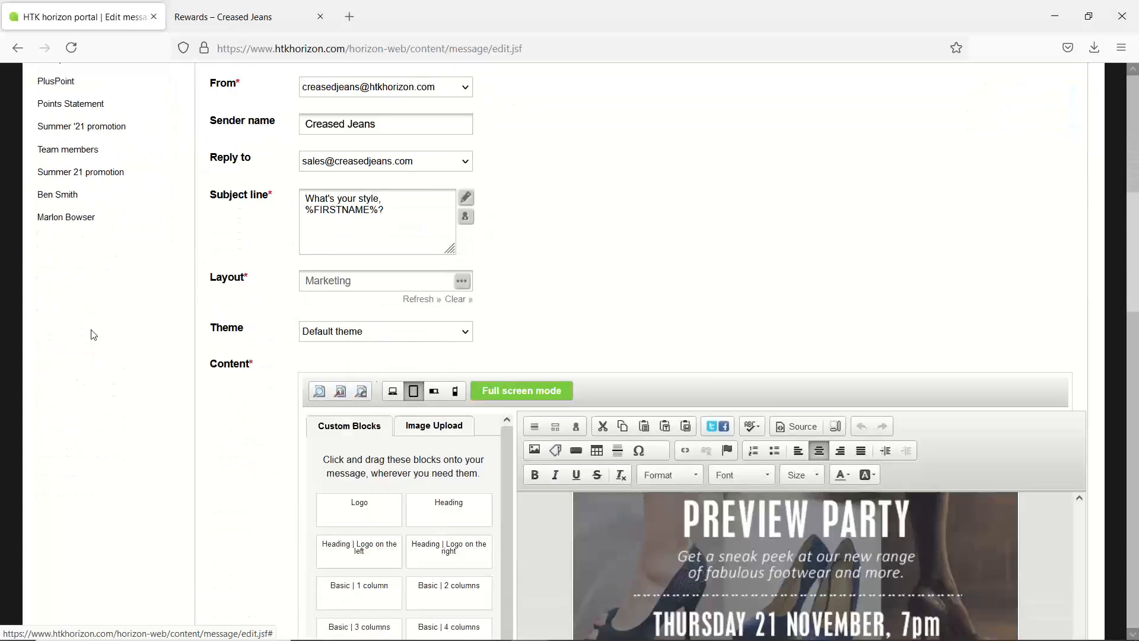
pyautogui.scroll(-2, 242, 279)
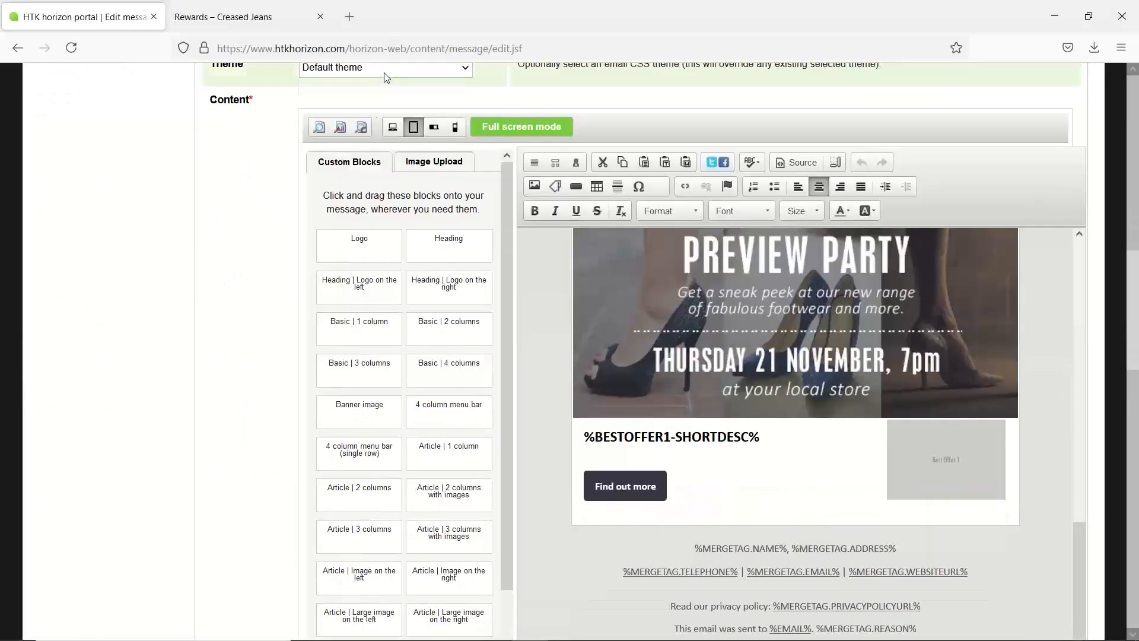
pyautogui.click(385, 70)
pyautogui.click(361, 143)
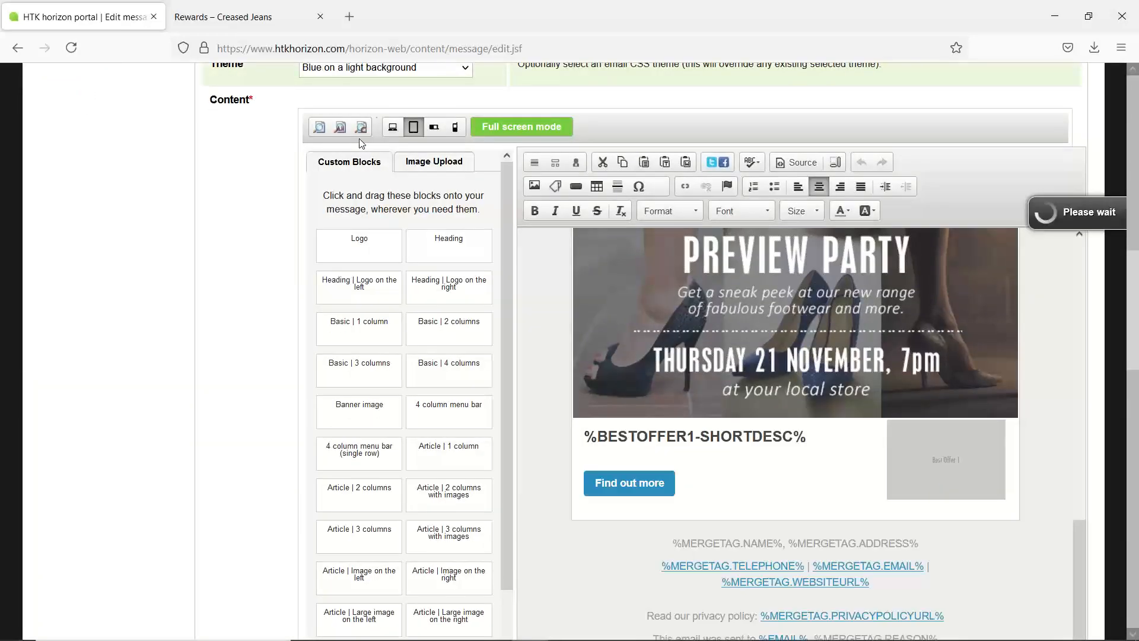
# Step: Switch the email theme to Red on a dark background
pyautogui.click(363, 76)
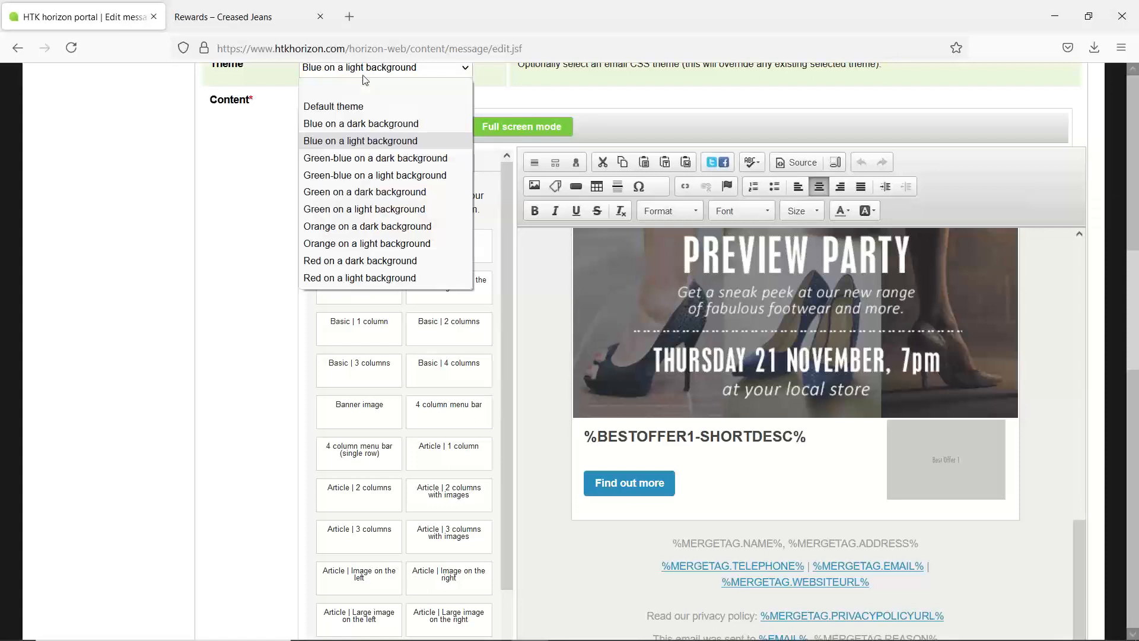
pyautogui.press('Escape')
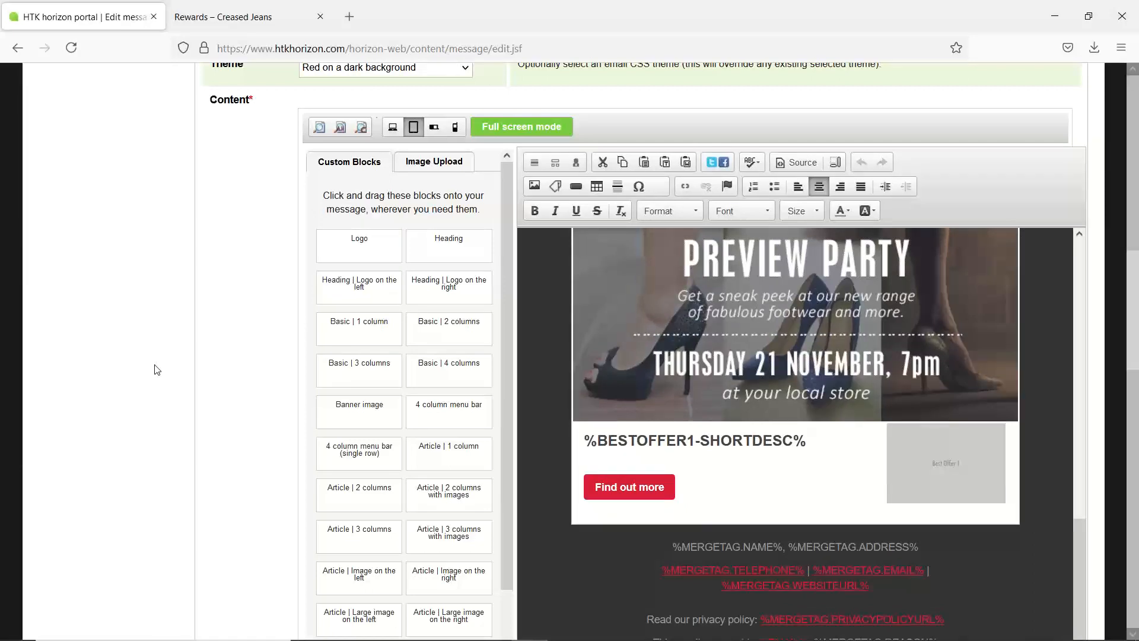
pyautogui.scroll(3, 156, 370)
pyautogui.scroll(3, 156, 370)
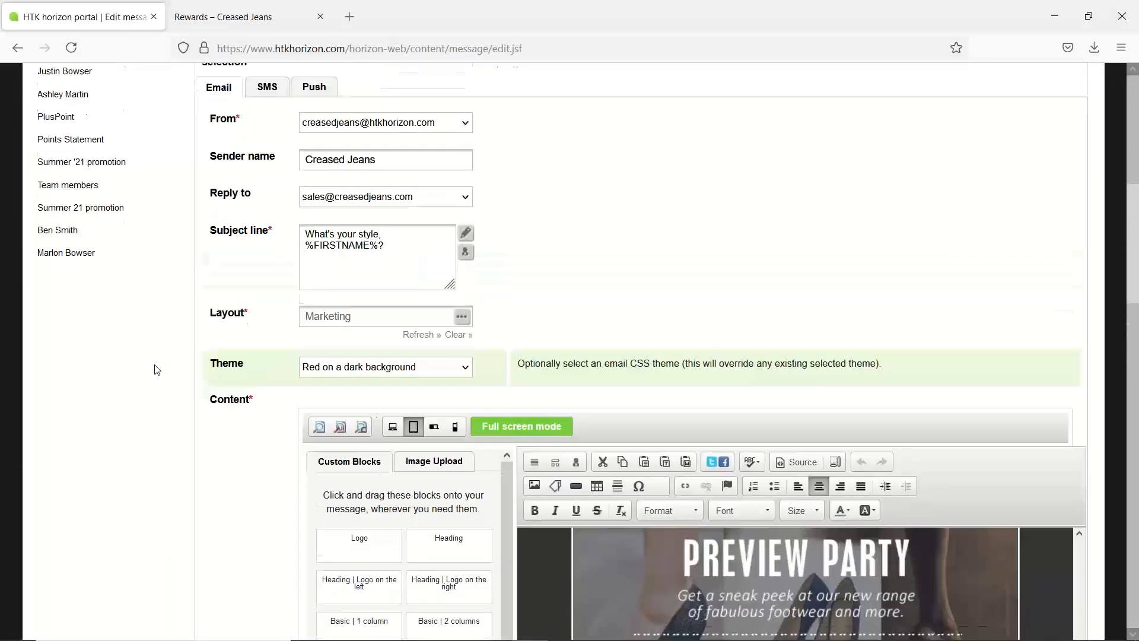
pyautogui.scroll(1, 157, 370)
pyautogui.scroll(4, 157, 370)
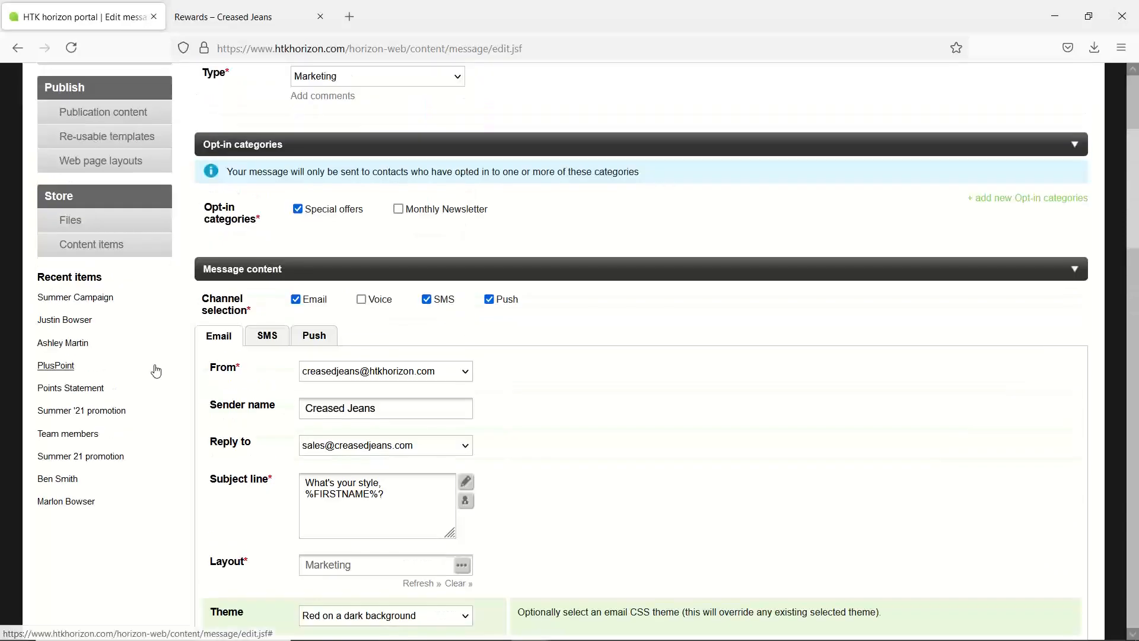
pyautogui.scroll(4, 164, 373)
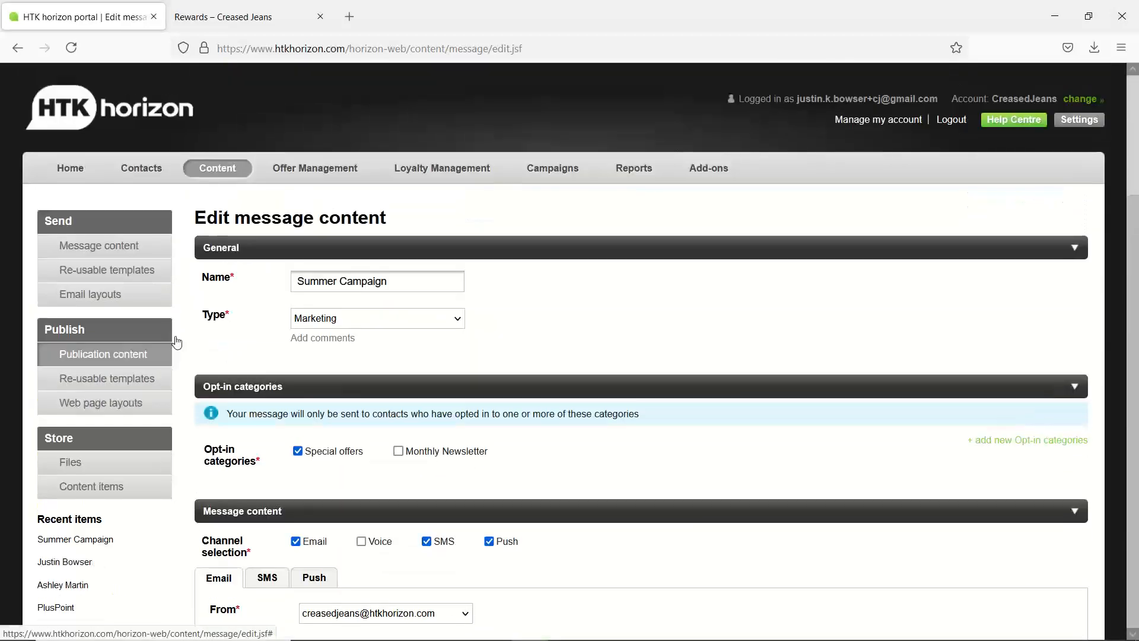
# Step: Leave the message editor unsaved and view Offer Management's list of 23 offers
pyautogui.click(315, 169)
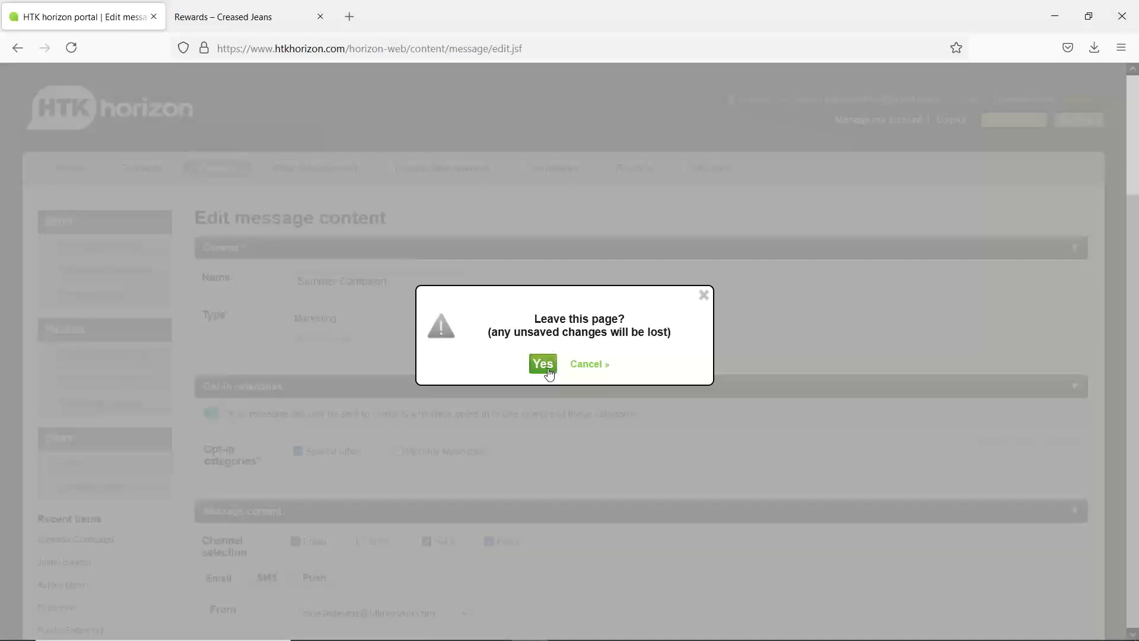
pyautogui.click(543, 365)
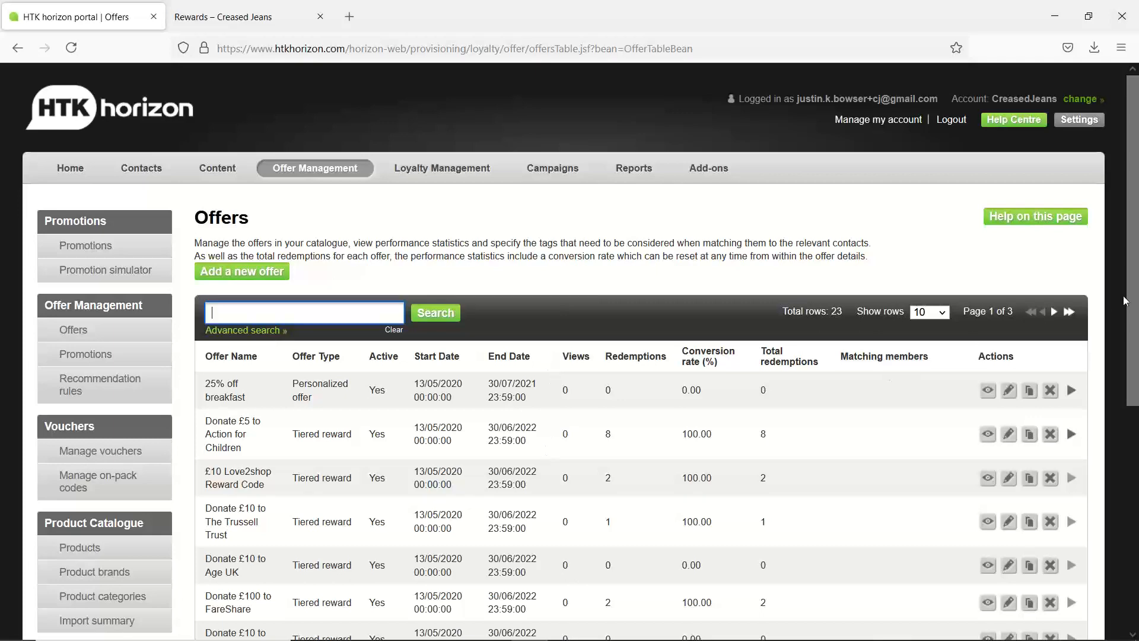
pyautogui.moveTo(1126, 301); pyautogui.dragTo(1136, 372)
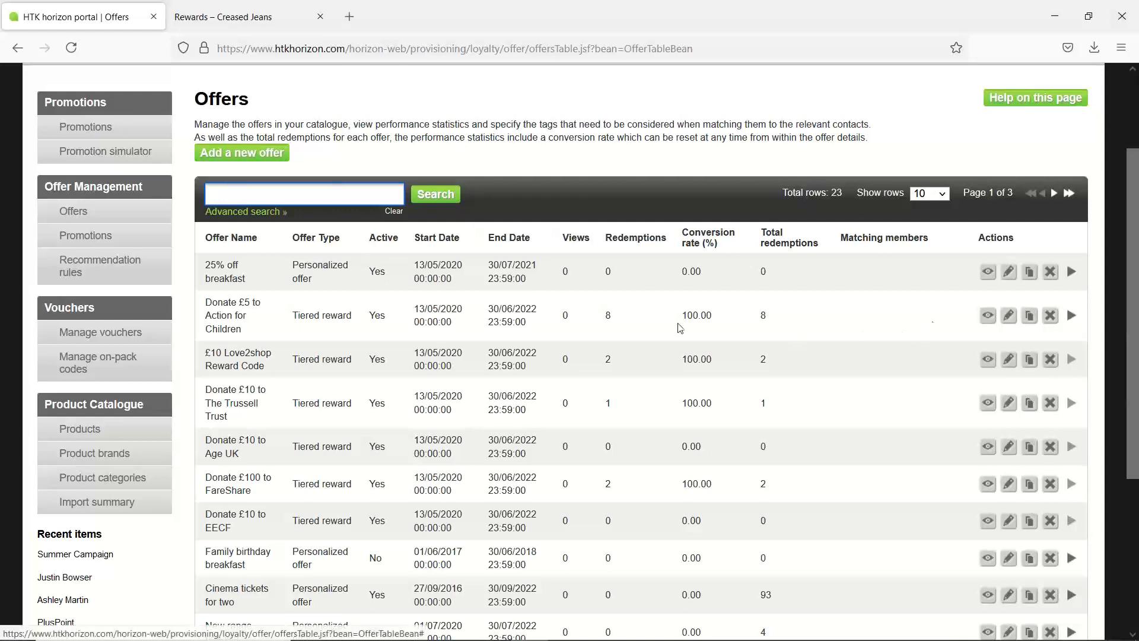
# Step: Open the Donate £5 to Action for Children offer and review its whole Edit offer form
pyautogui.click(1008, 315)
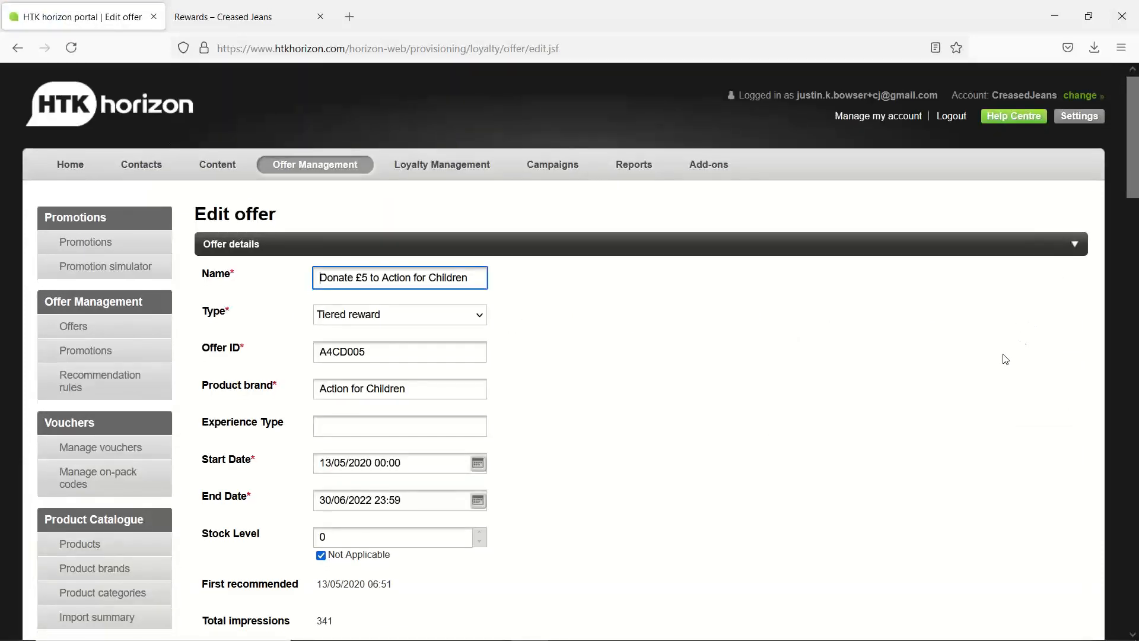
pyautogui.scroll(-1, 1010, 356)
pyautogui.scroll(-1, 778, 386)
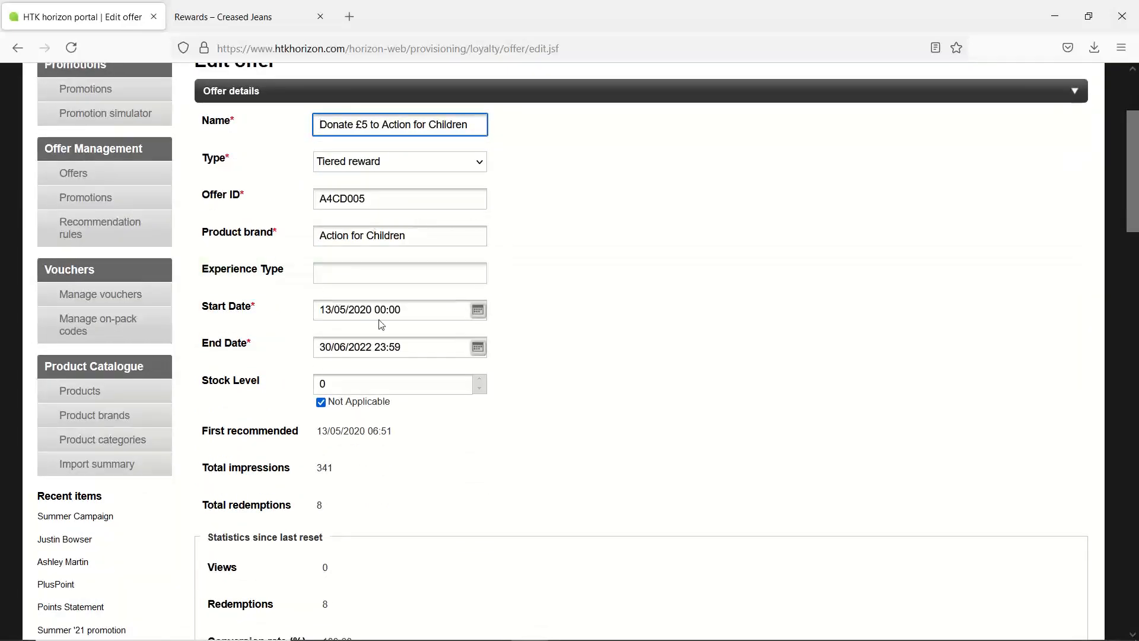
pyautogui.scroll(-2, 537, 389)
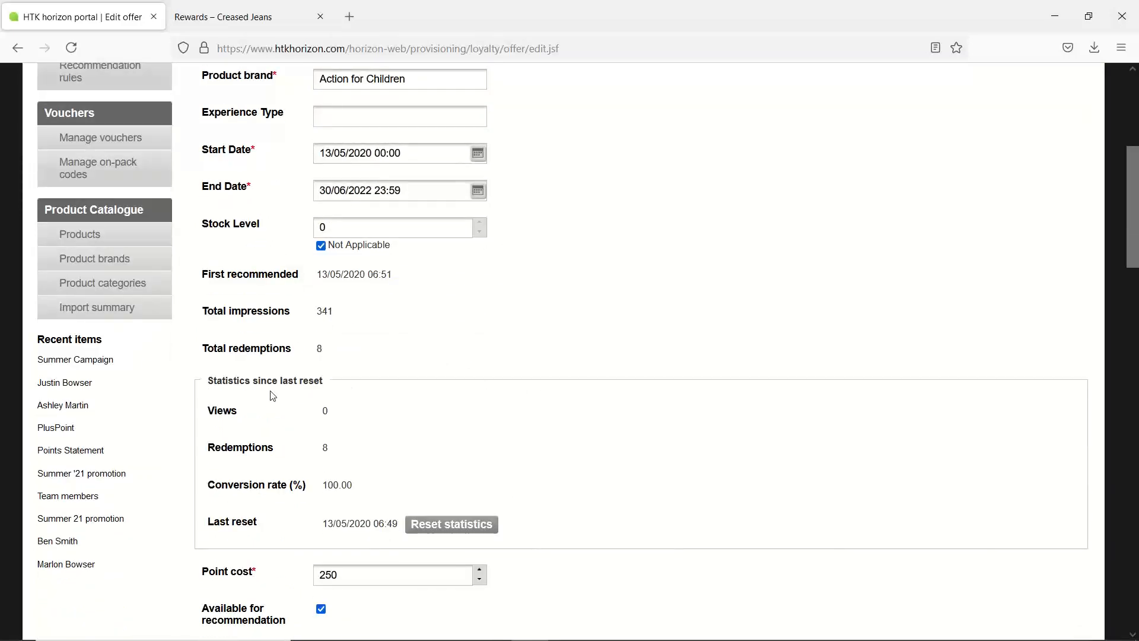
pyautogui.scroll(-3, 214, 309)
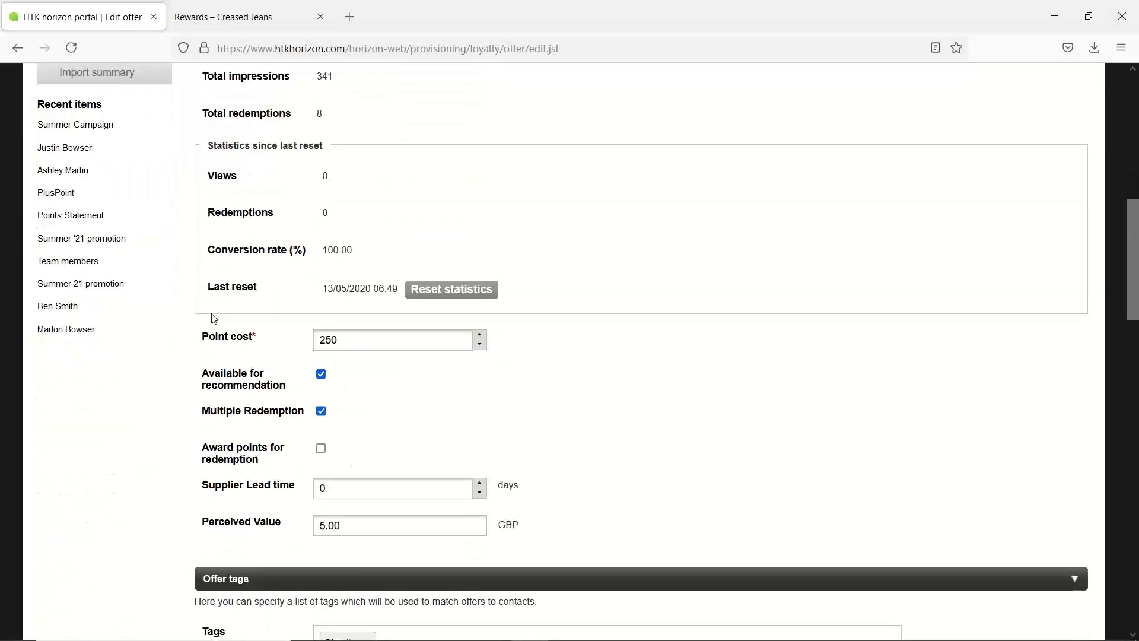
pyautogui.scroll(-2, 201, 369)
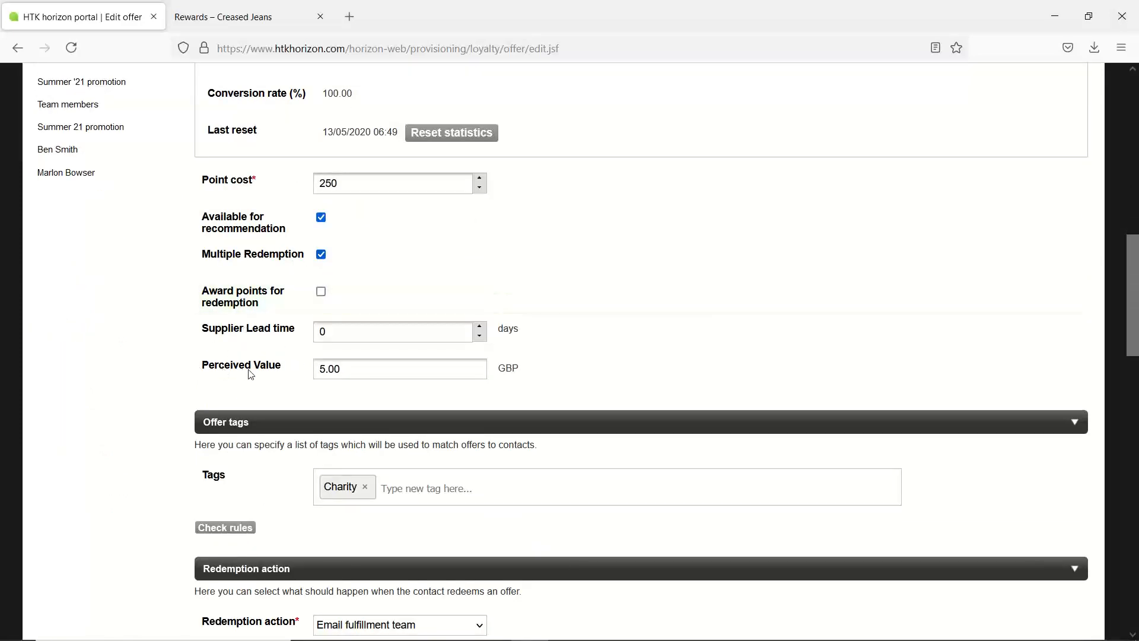
pyautogui.scroll(-3, 221, 392)
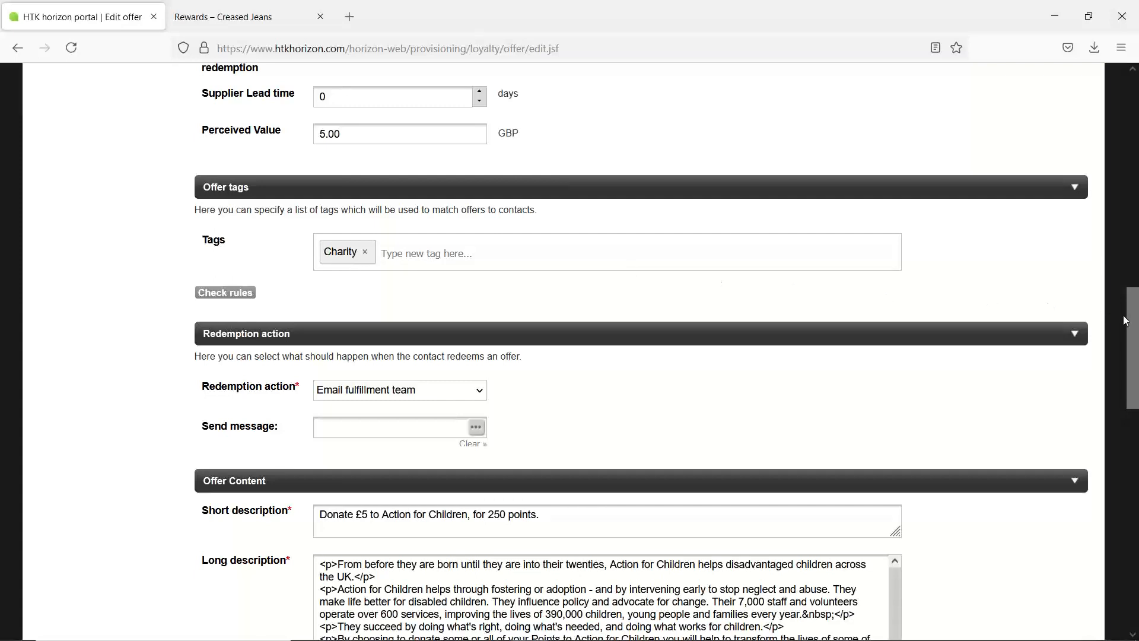
pyautogui.moveTo(1133, 323); pyautogui.dragTo(1134, 367)
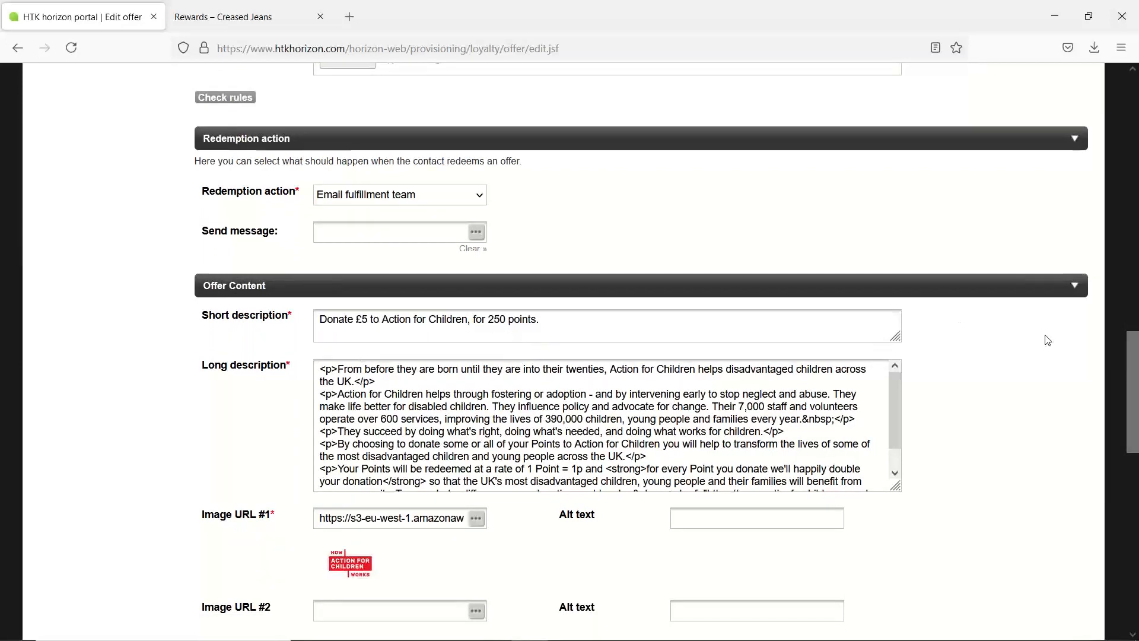
pyautogui.moveTo(1134, 368); pyautogui.dragTo(1092, 77)
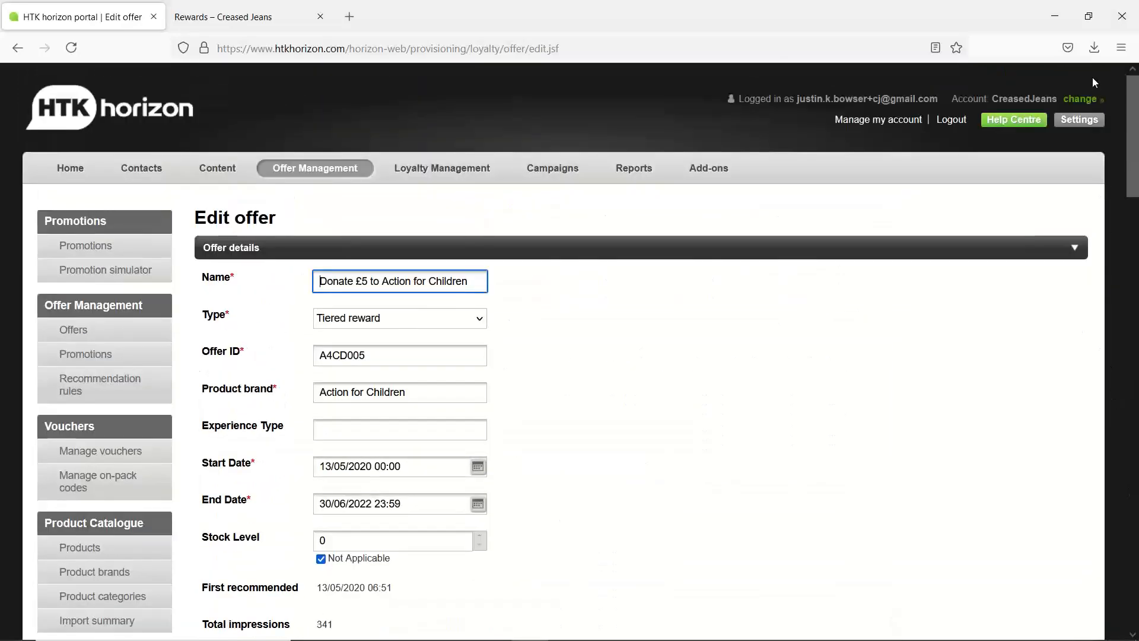
pyautogui.click(226, 17)
# Step: Check the Creased Jeans rewards page for the 250-point £5 donation, then return to HTK Horizon
pyautogui.click(359, 186)
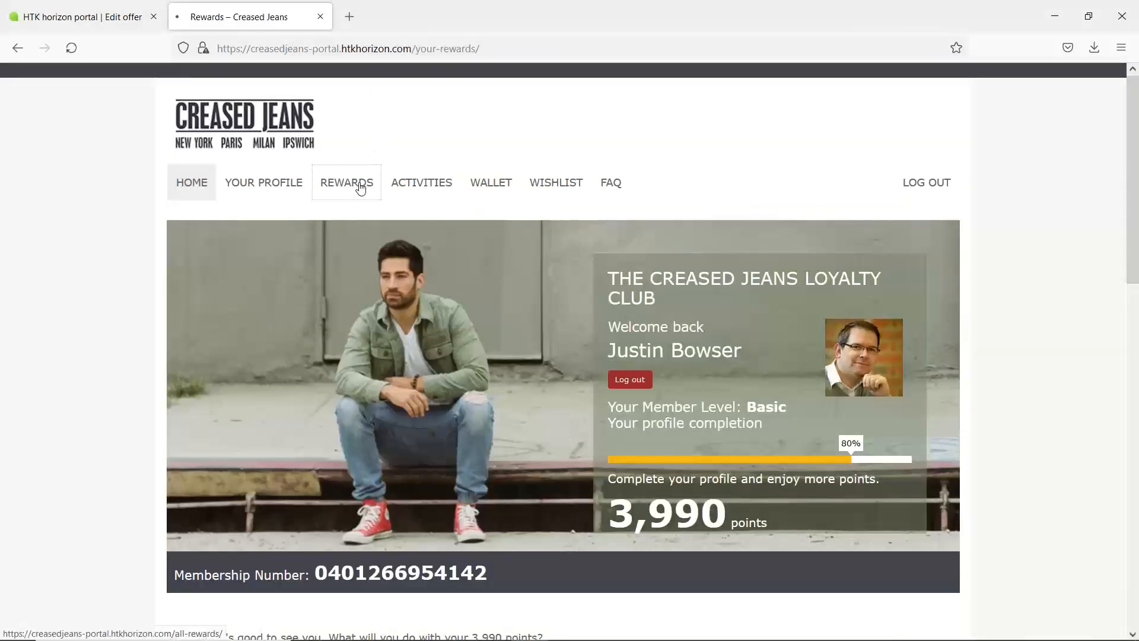
pyautogui.scroll(-8, 436, 355)
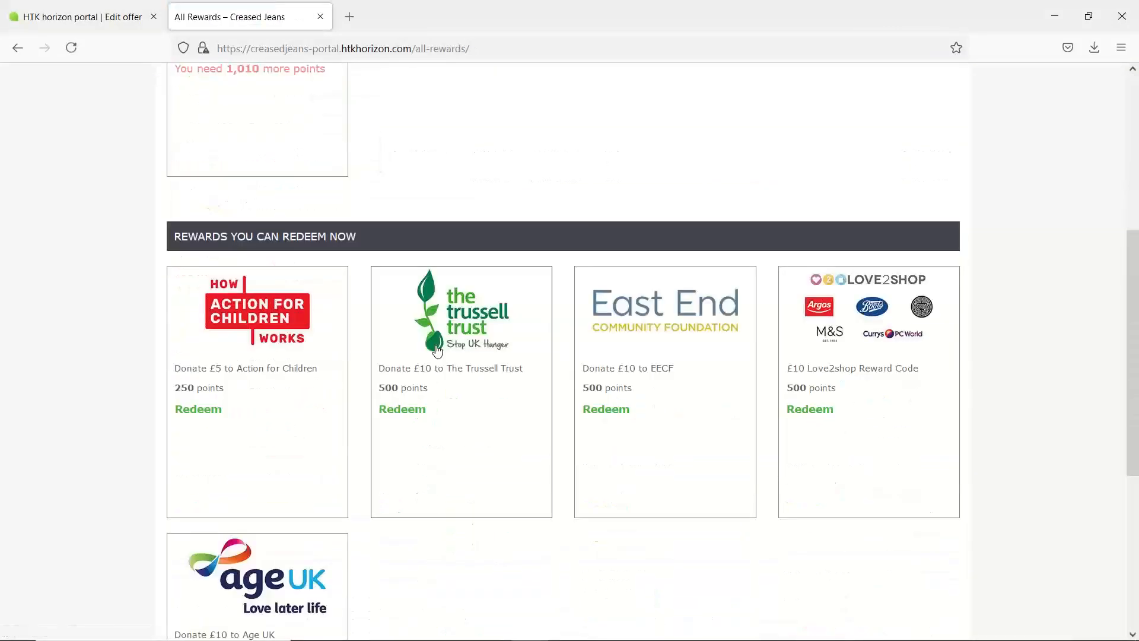
pyautogui.click(95, 19)
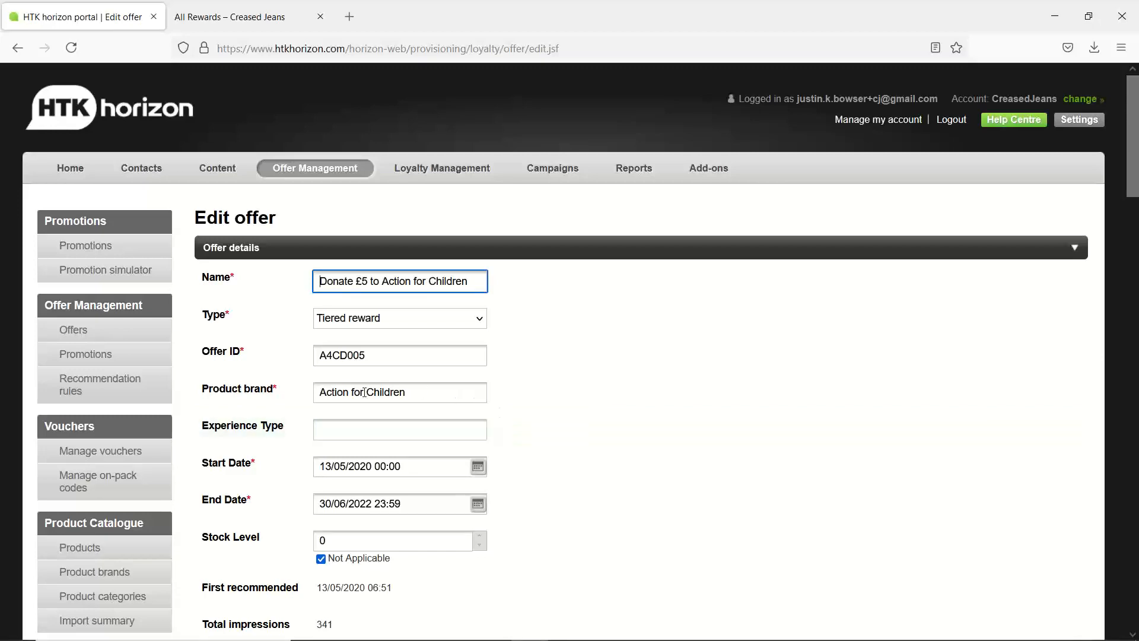
# Step: Discard the unsaved Action for Children offer changes and go to Manage vouchers
pyautogui.scroll(-3, 539, 400)
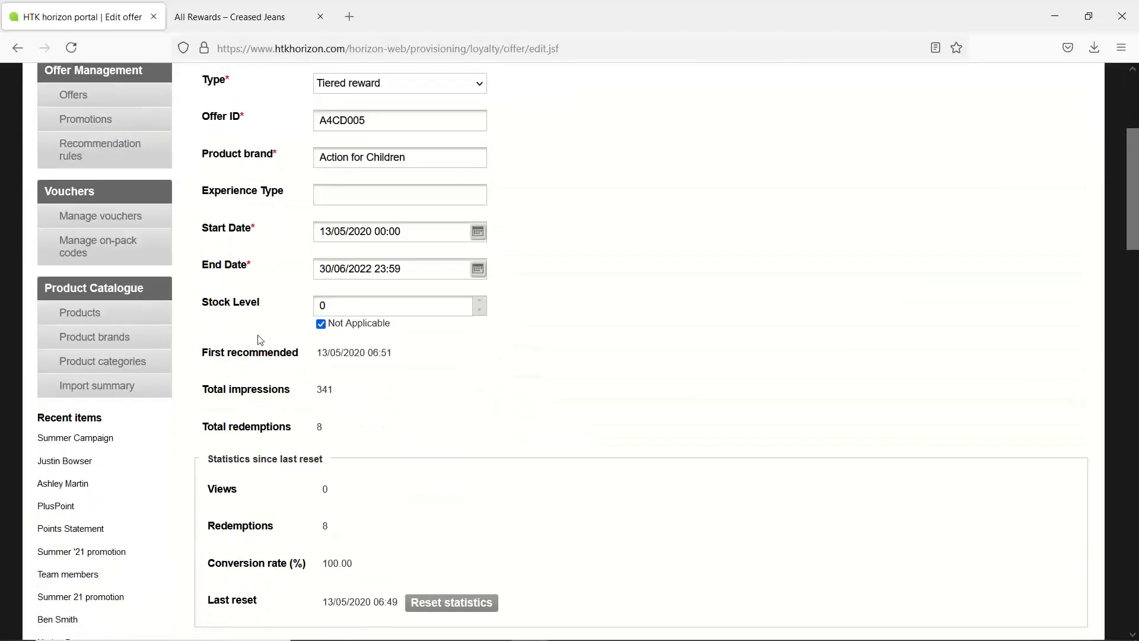
pyautogui.scroll(1, 231, 338)
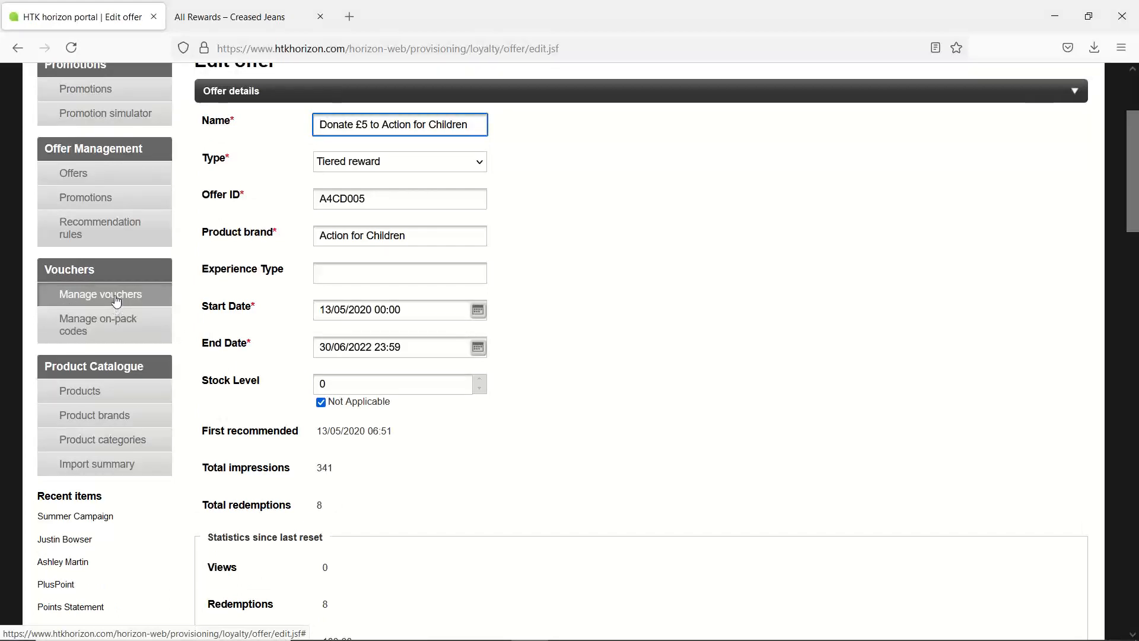
pyautogui.click(116, 297)
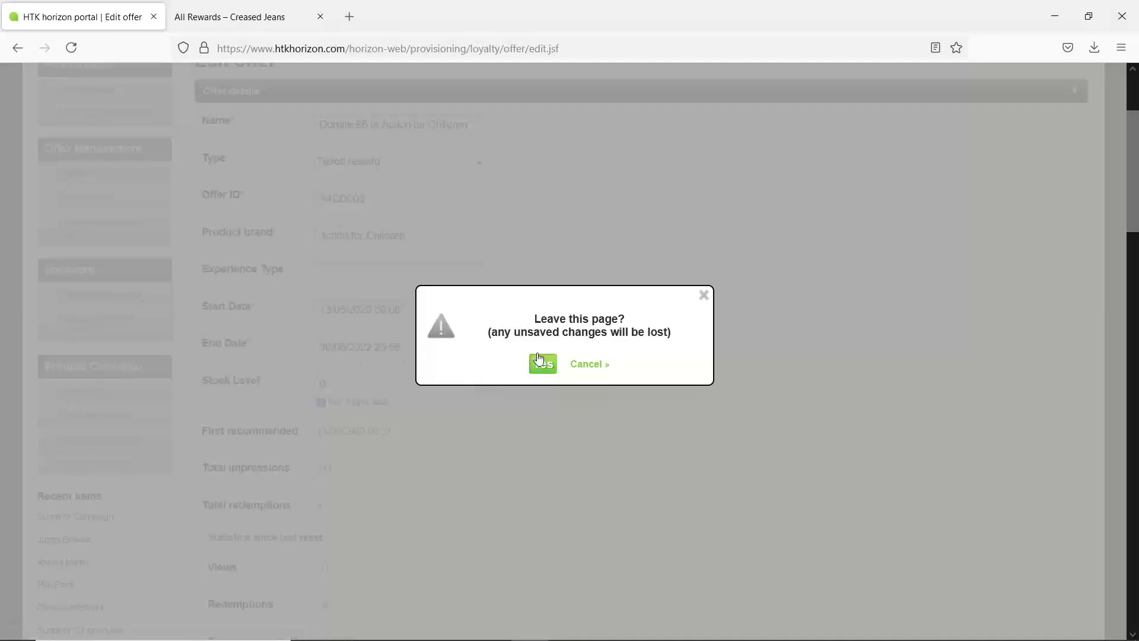
pyautogui.click(548, 367)
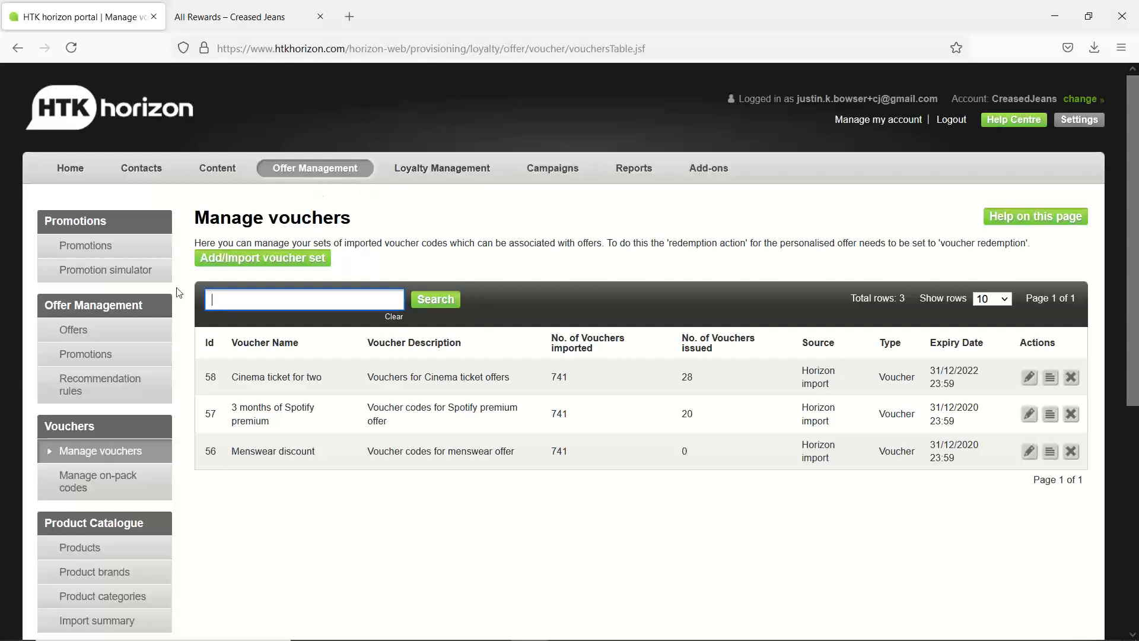
pyautogui.click(112, 388)
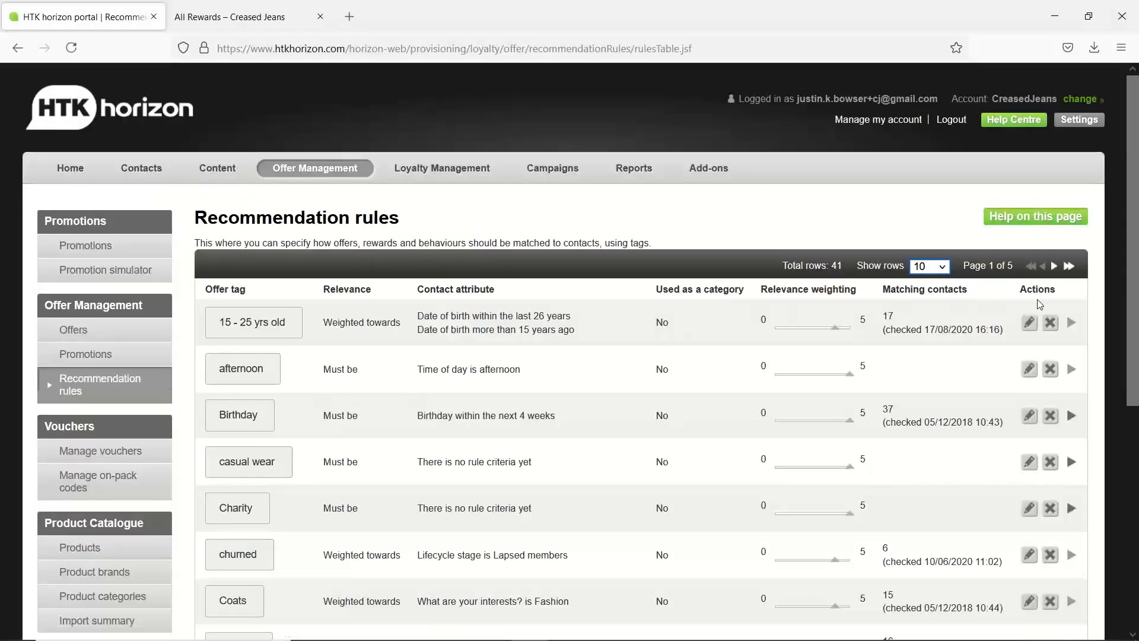
pyautogui.scroll(-3, 1135, 293)
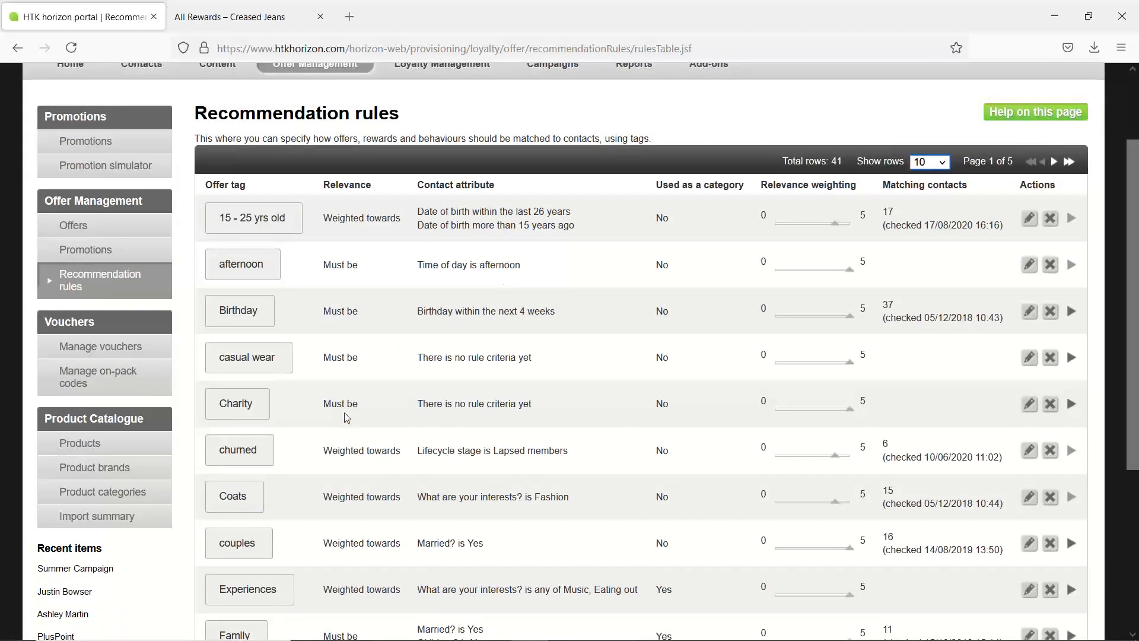
pyautogui.scroll(-3, 325, 444)
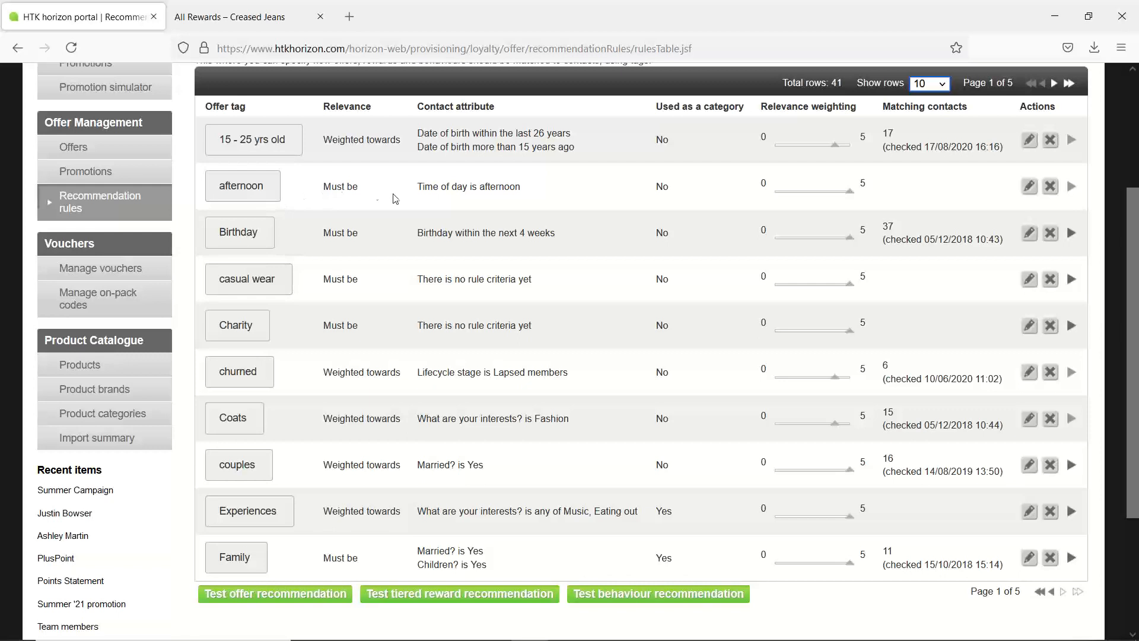
pyautogui.moveTo(418, 188); pyautogui.dragTo(535, 198)
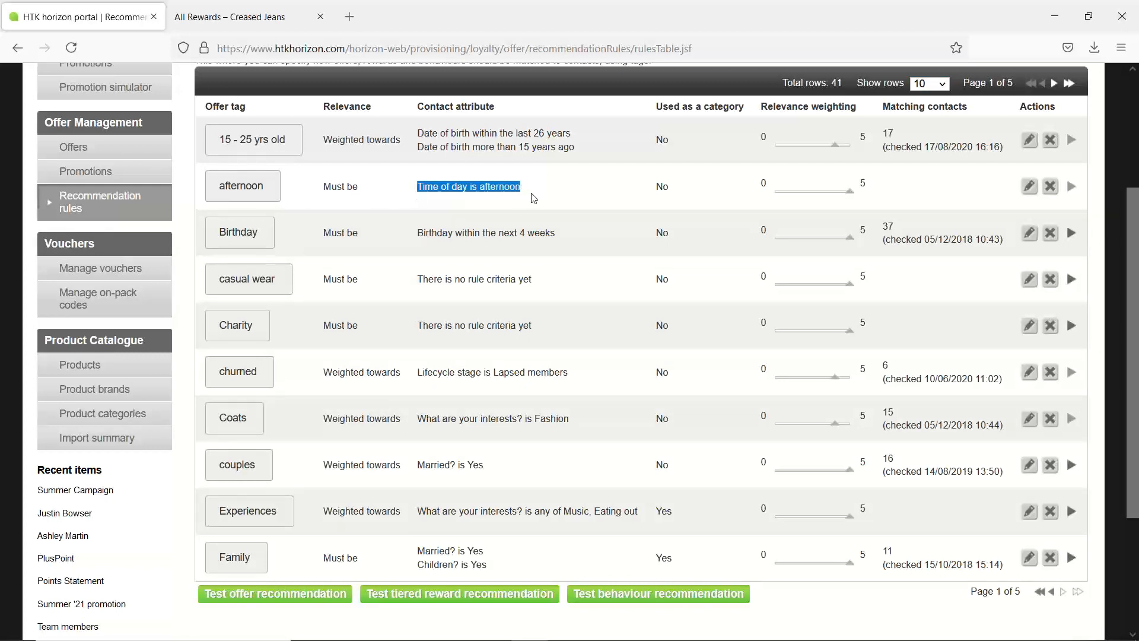
pyautogui.click(534, 199)
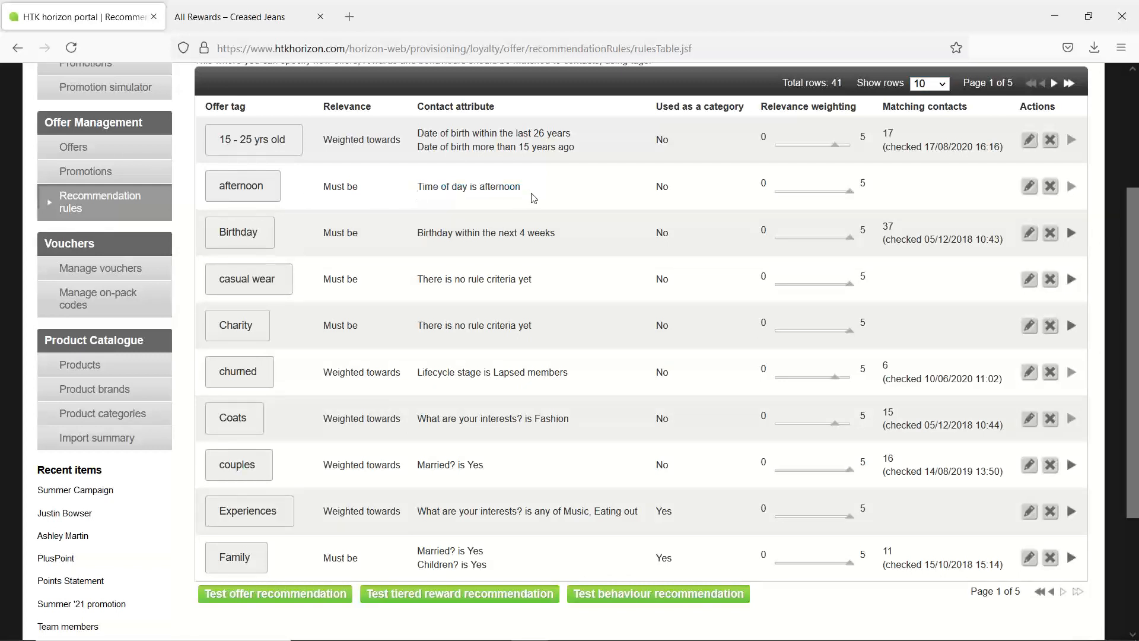
pyautogui.moveTo(1132, 356); pyautogui.dragTo(1130, 247)
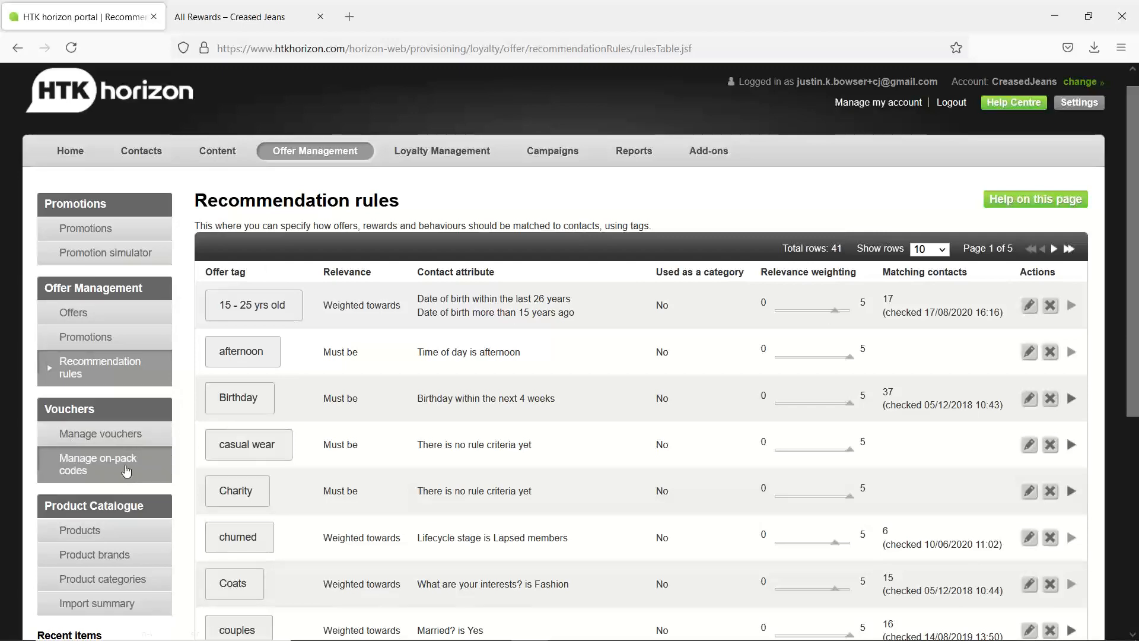
# Step: In Loyalty Management, view and close the Social Share behaviour details, then list Custom behaviours
pyautogui.click(439, 150)
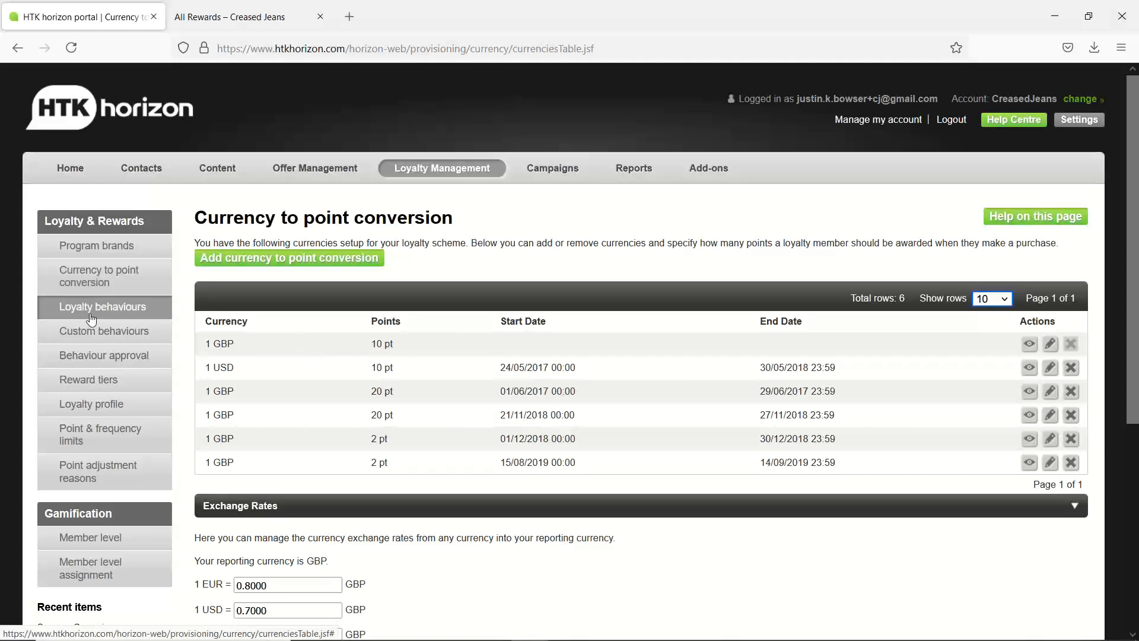
pyautogui.click(112, 313)
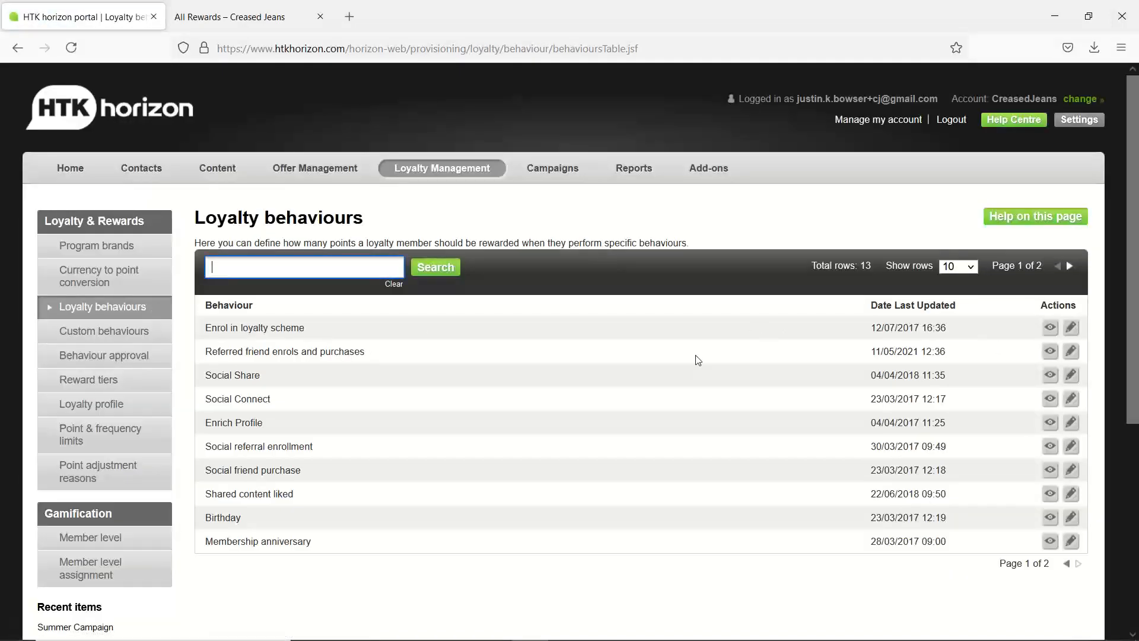
pyautogui.click(1050, 376)
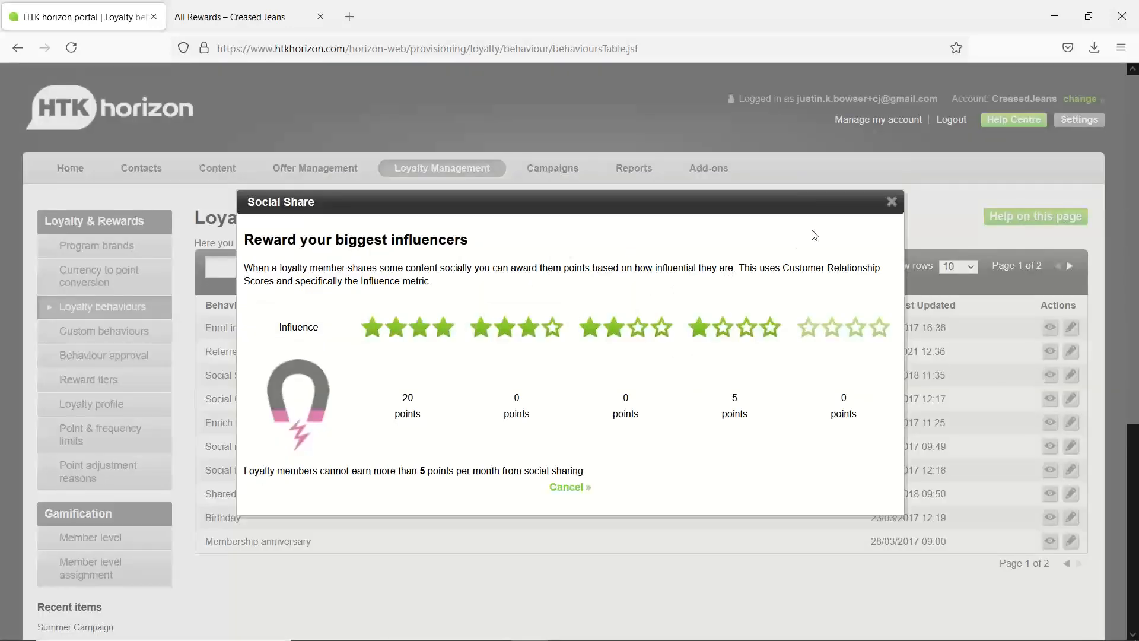
pyautogui.click(892, 202)
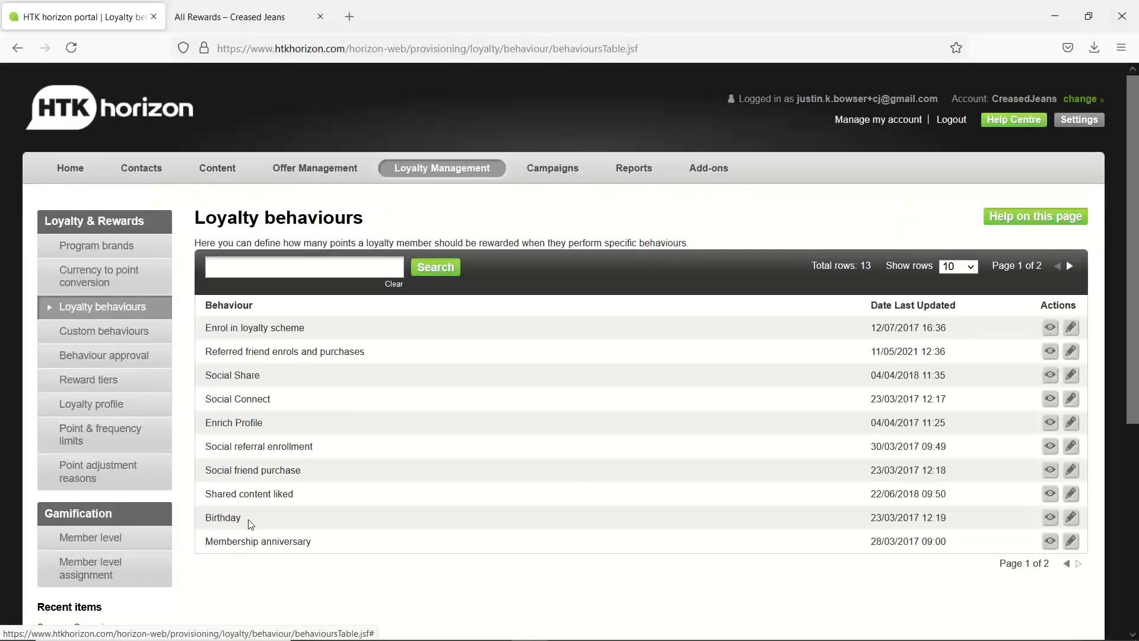
pyautogui.click(113, 335)
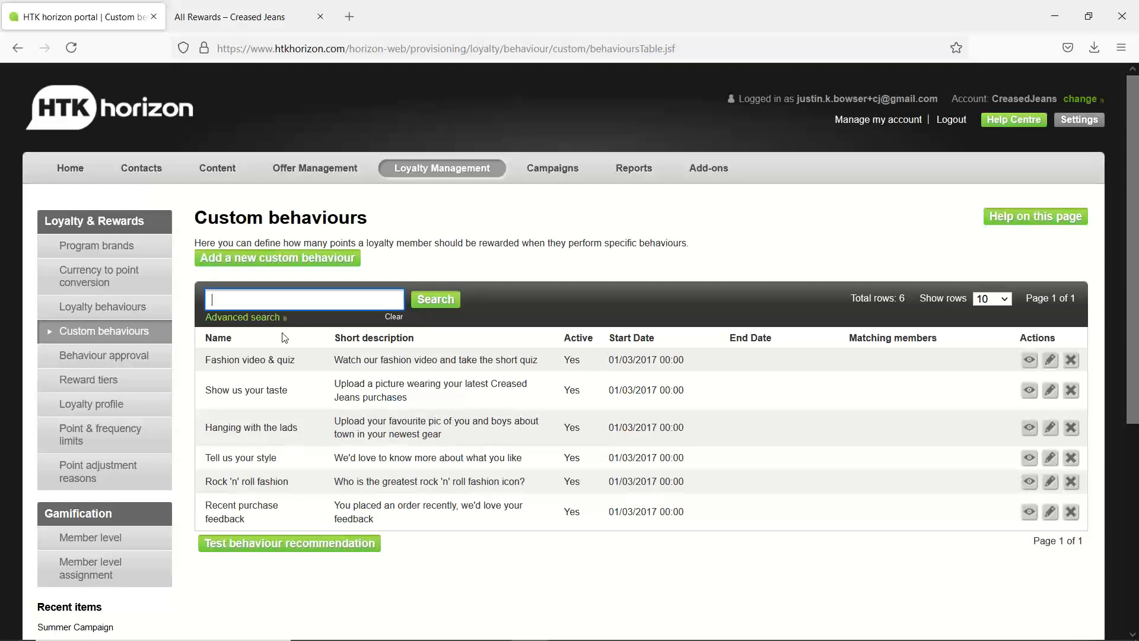
# Step: Edit the Fashion video & quiz behaviour and review its quiz questions down to Proof
pyautogui.click(1050, 362)
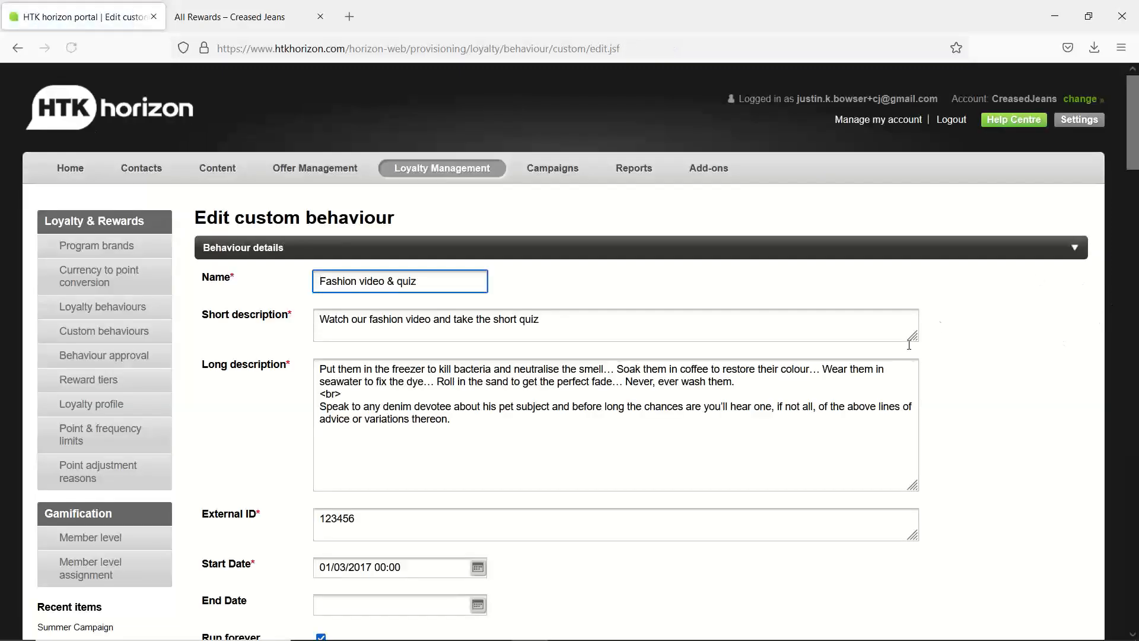
pyautogui.scroll(-10, 908, 380)
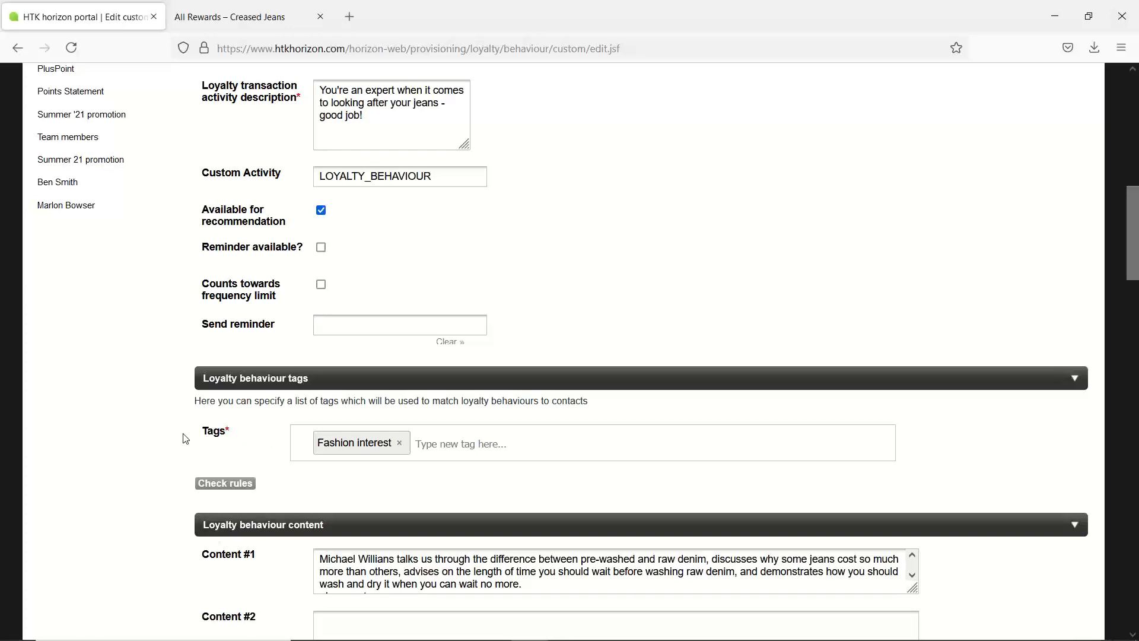
pyautogui.scroll(-5, 185, 438)
pyautogui.scroll(-10, 185, 438)
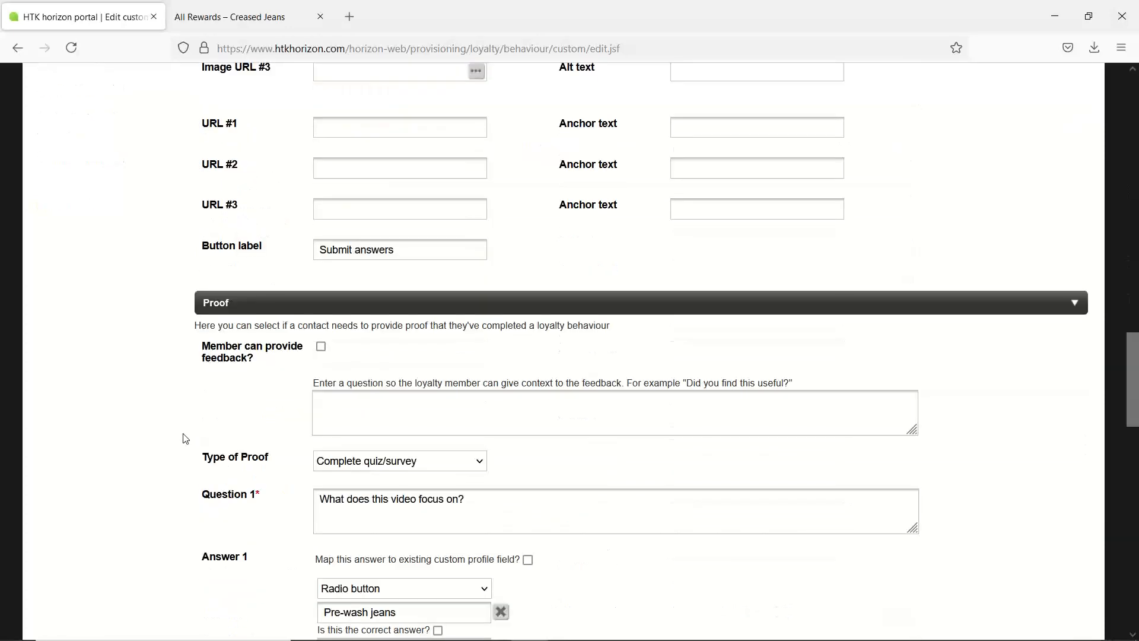
pyautogui.scroll(-3, 164, 443)
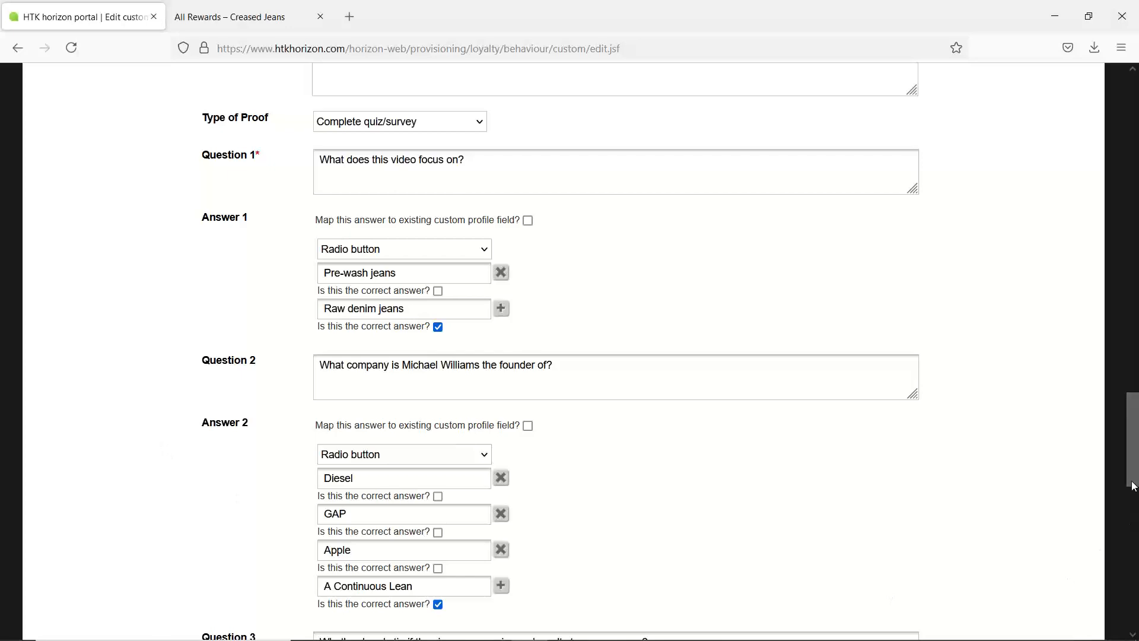
pyautogui.moveTo(1135, 477); pyautogui.dragTo(1091, 136)
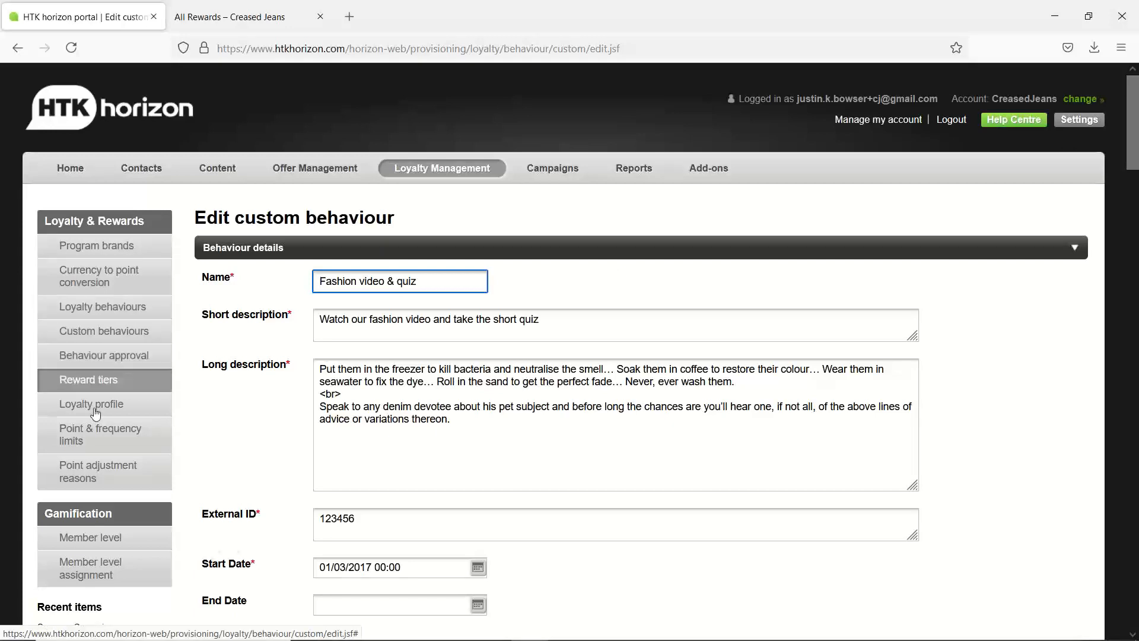
# Step: Discard the behaviour edits via Point & frequency limits, then open the Offers catalogue
pyautogui.click(103, 436)
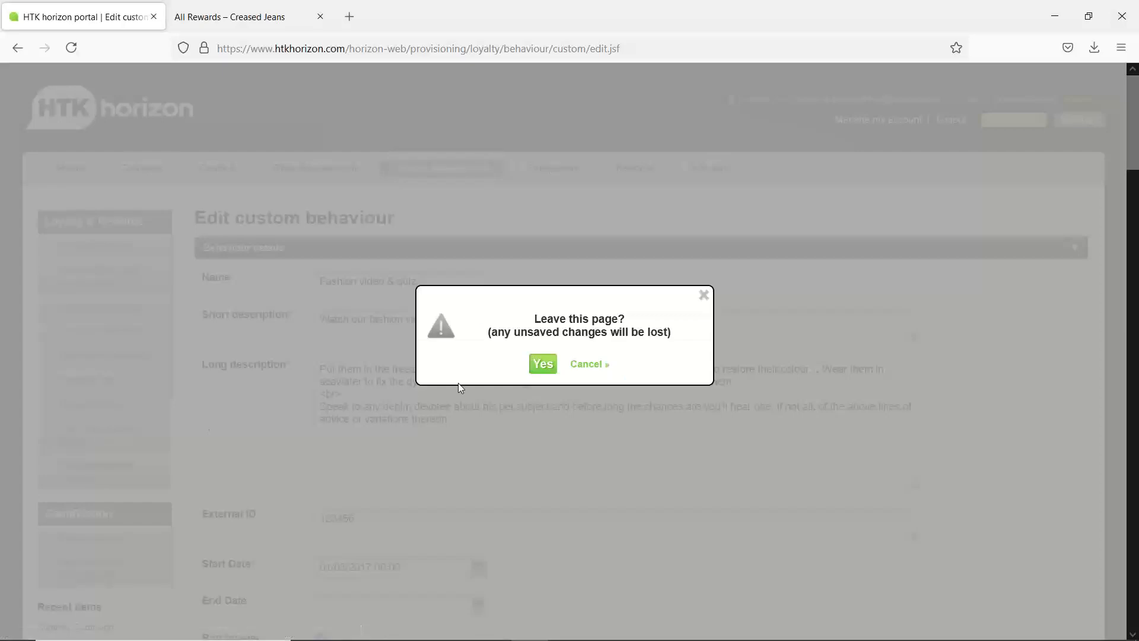
pyautogui.click(543, 364)
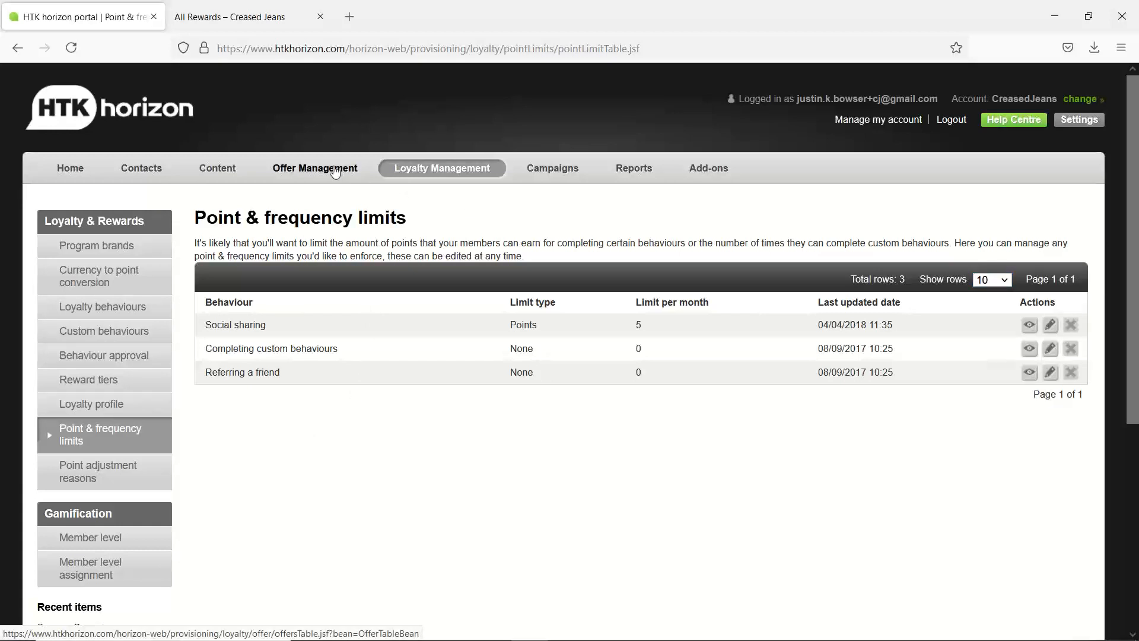
pyautogui.click(336, 172)
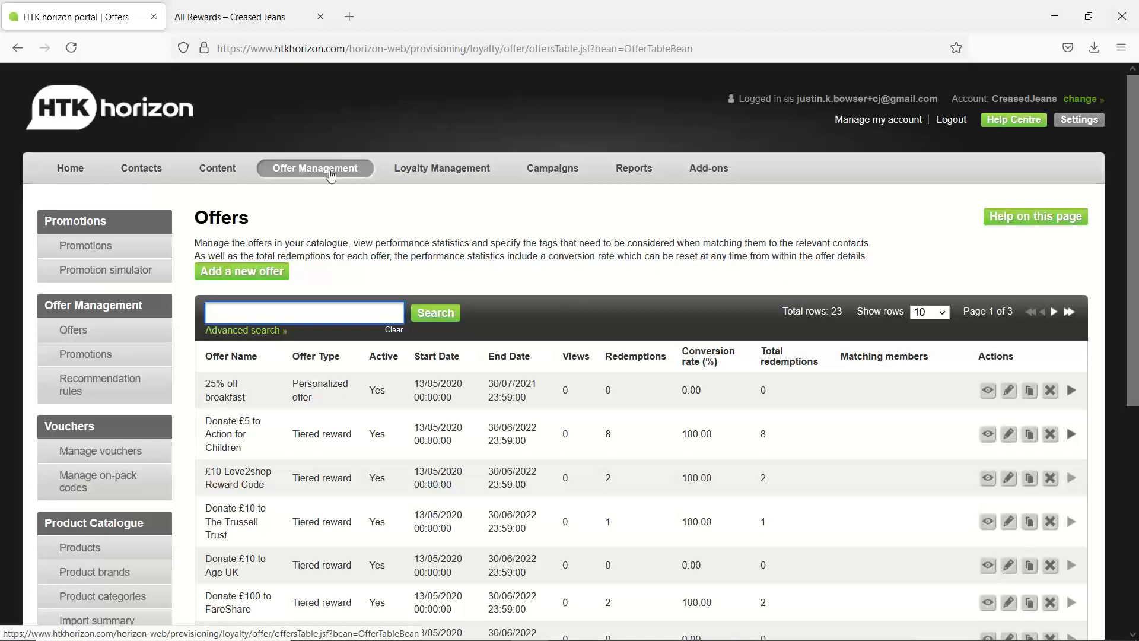
# Step: Show all promotions in calendar view, jumped to This quarter (May–August 2021)
pyautogui.click(99, 253)
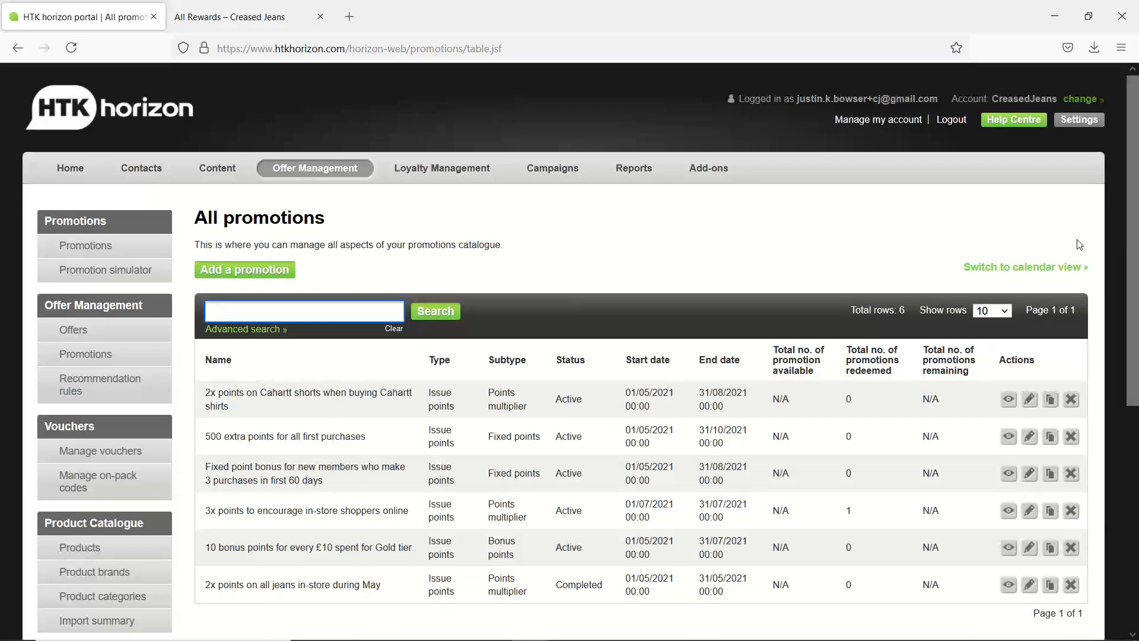
pyautogui.click(1026, 272)
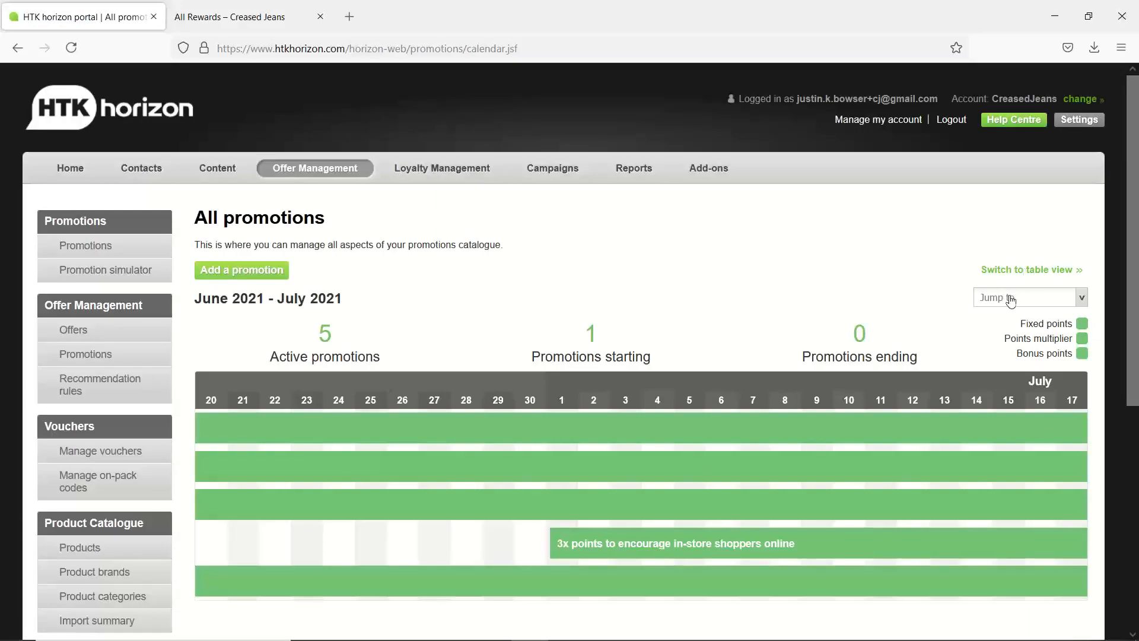
pyautogui.click(1009, 299)
pyautogui.click(1011, 353)
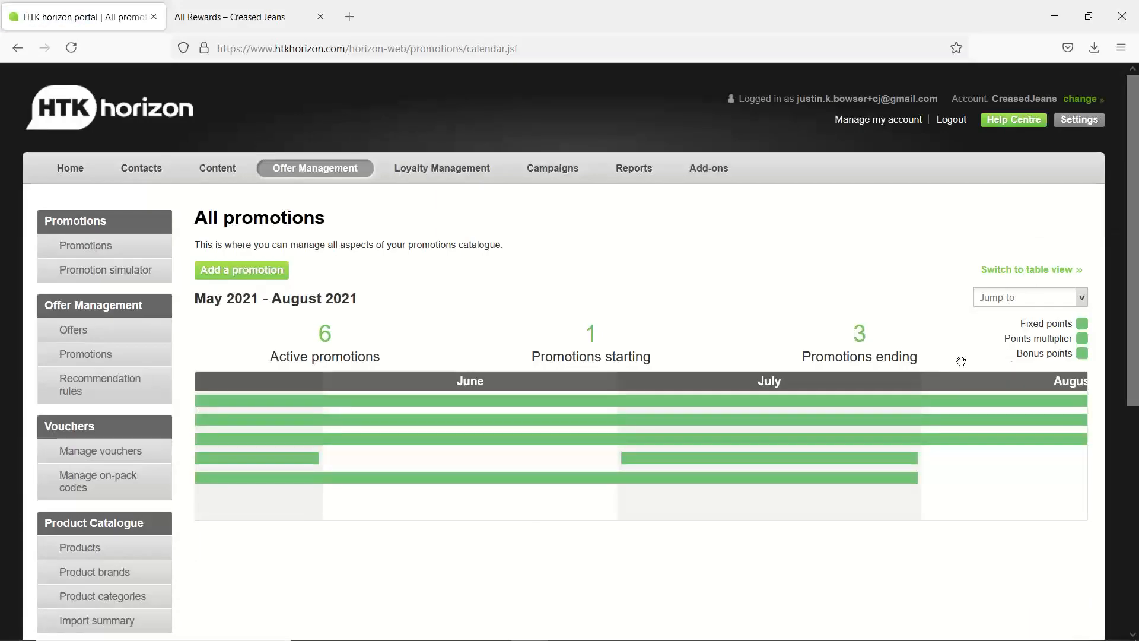
pyautogui.moveTo(805, 410)
# Step: Open the Cahartt promotion's Outcome: 2x points on the first 1 unit of Carhartt Shorts
pyautogui.click(790, 406)
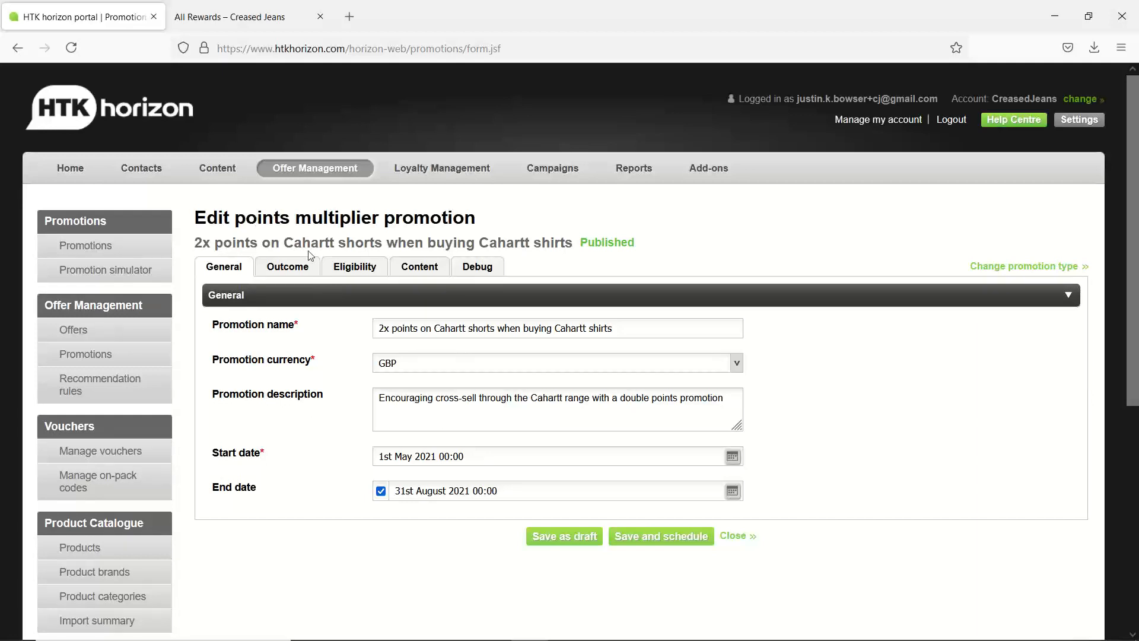
pyautogui.click(293, 271)
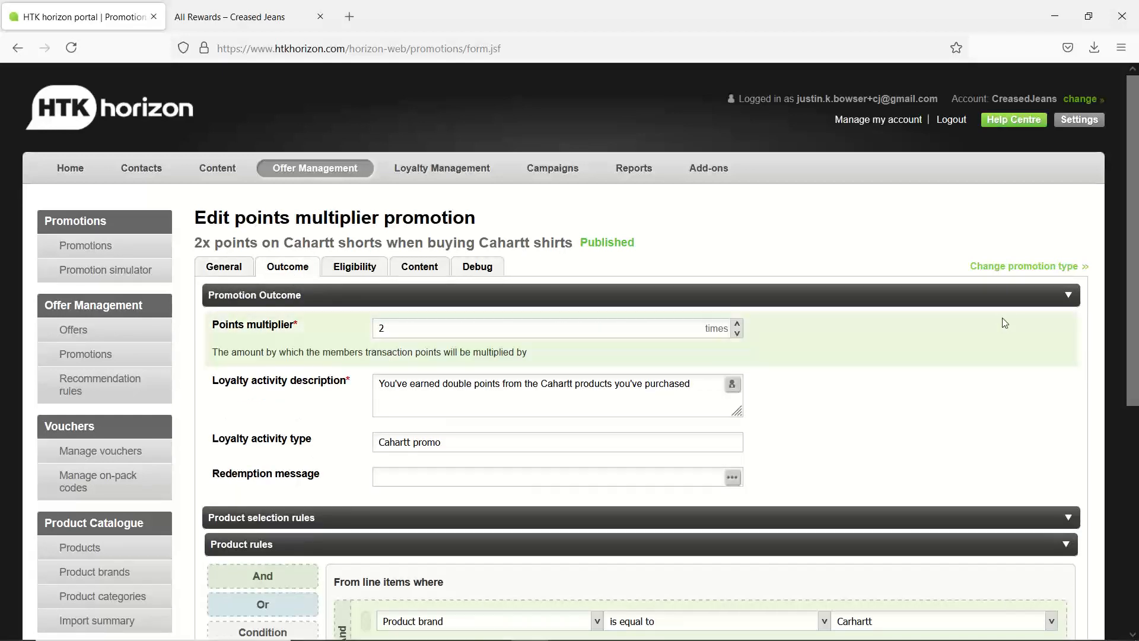
pyautogui.moveTo(1132, 280); pyautogui.dragTo(1118, 375)
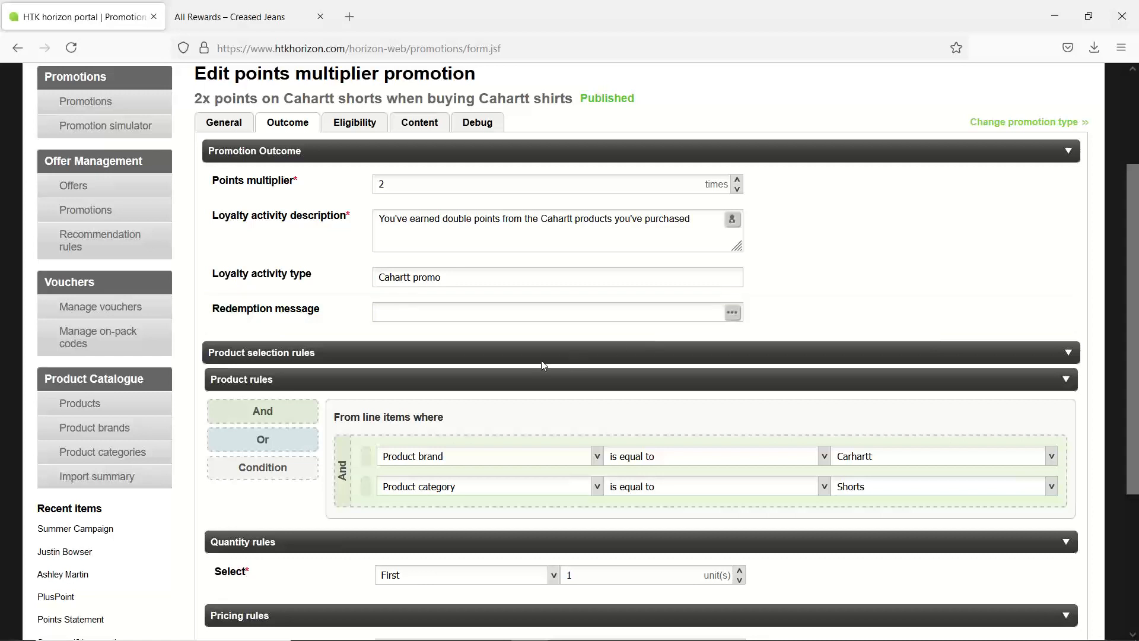
pyautogui.scroll(-2, 432, 305)
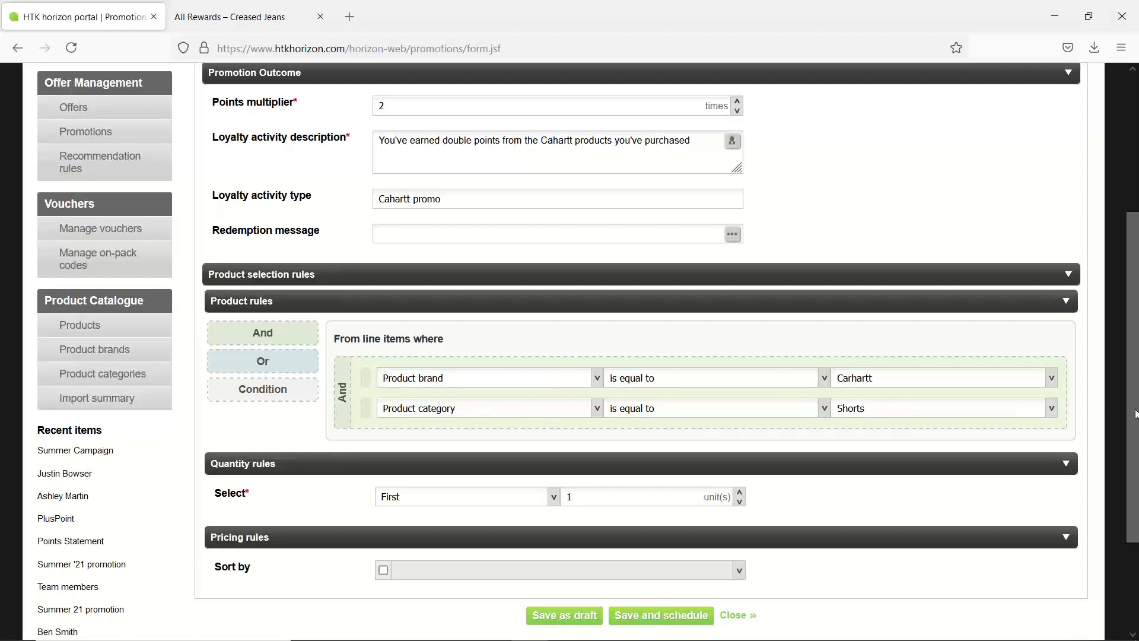
pyautogui.scroll(2, 1136, 318)
pyautogui.scroll(1, 1136, 317)
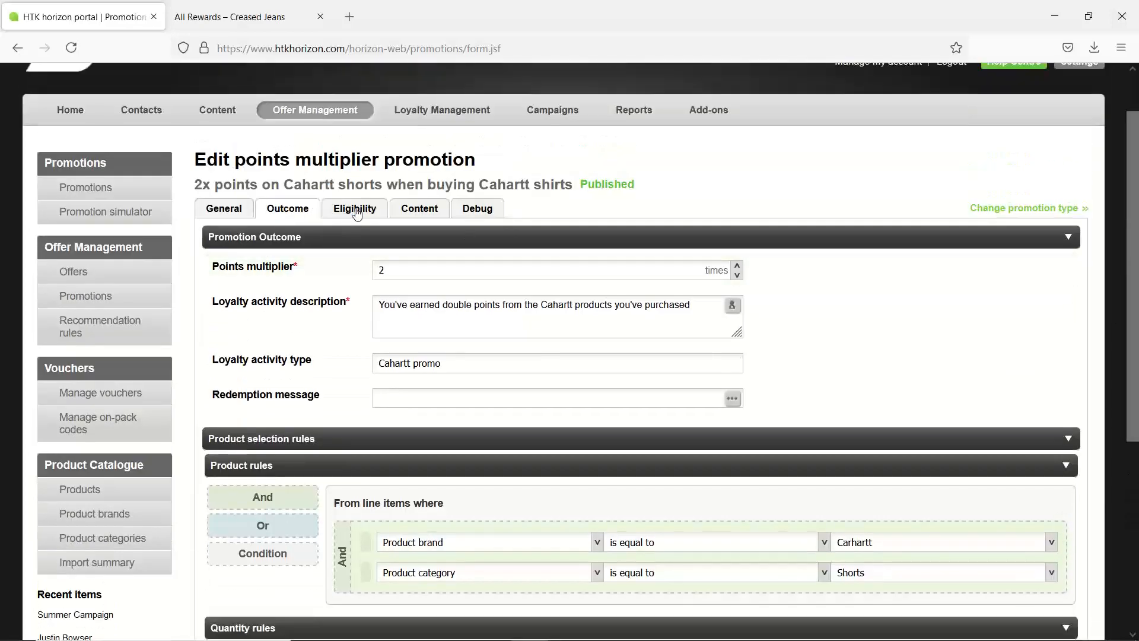
# Step: On the Eligibility tab, add a site qualification condition that tests the Site
pyautogui.click(354, 214)
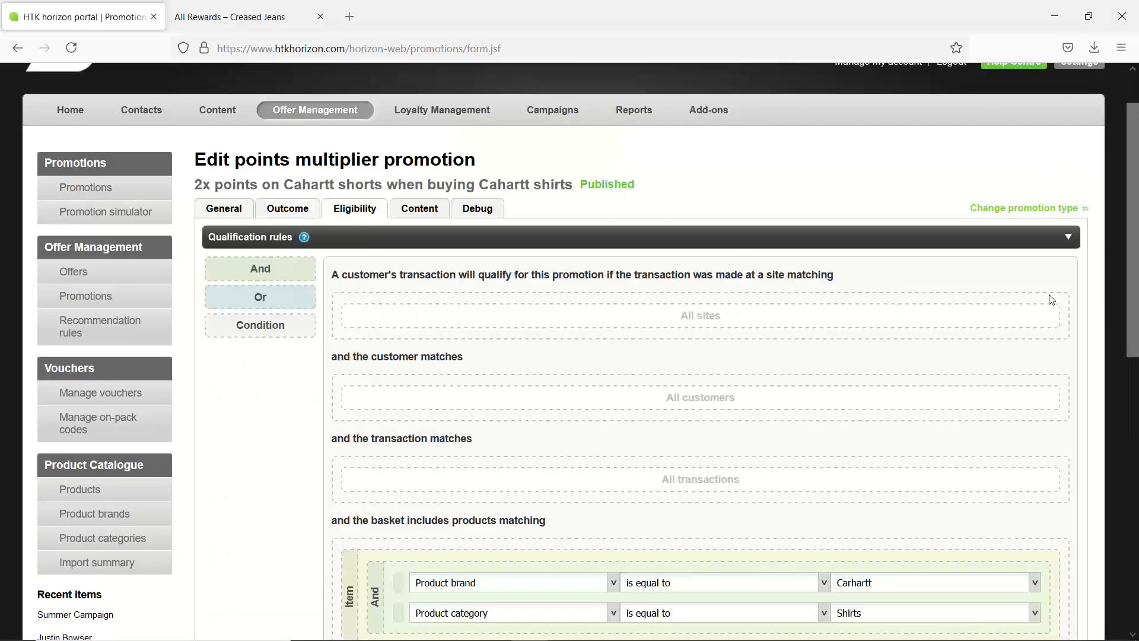
pyautogui.moveTo(1135, 293); pyautogui.dragTo(1066, 387)
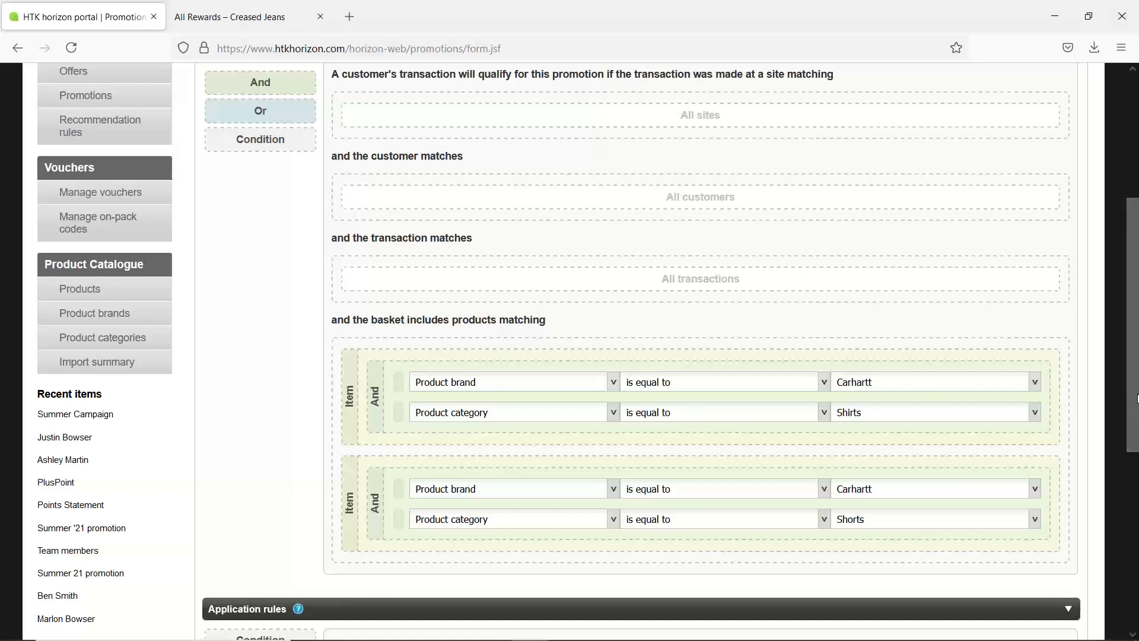
pyautogui.scroll(3, 507, 318)
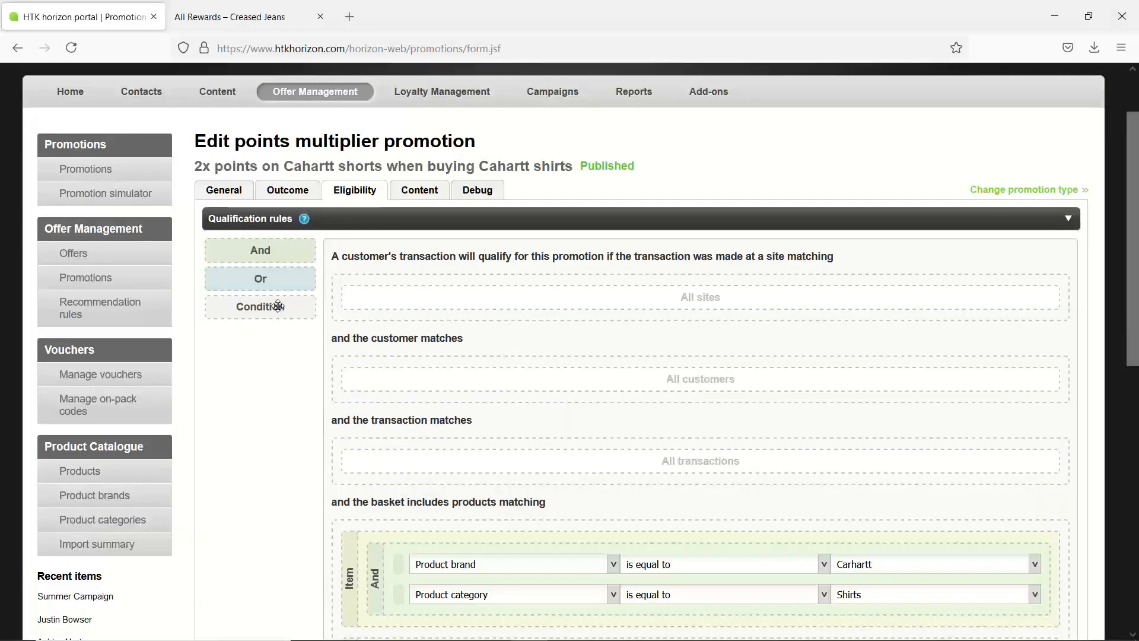
pyautogui.moveTo(277, 305); pyautogui.dragTo(441, 303)
pyautogui.click(445, 300)
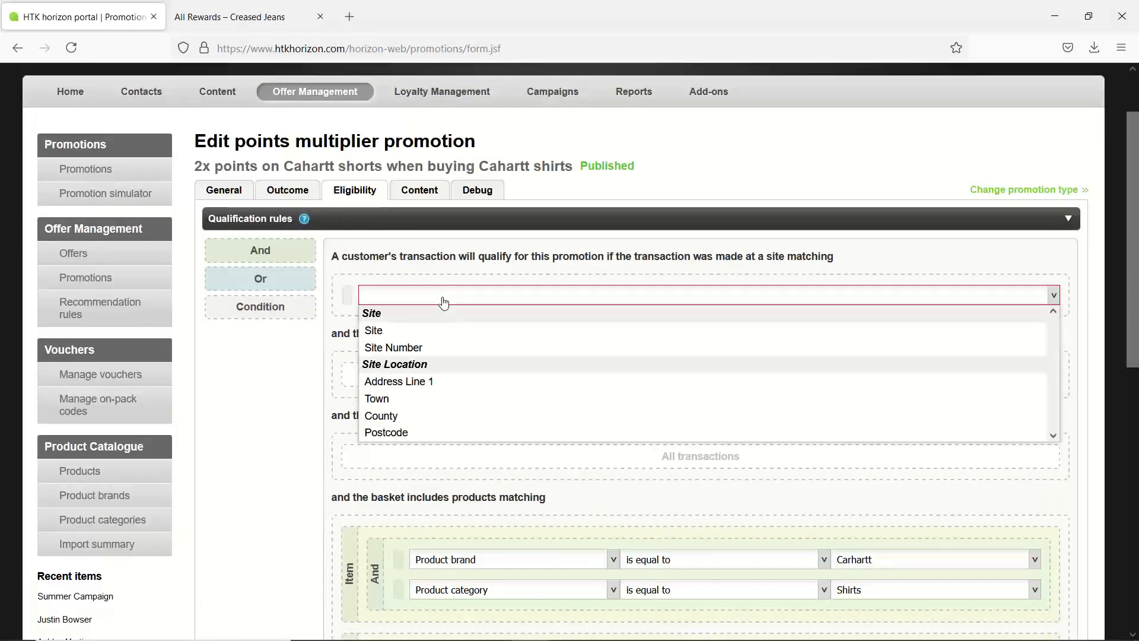
pyautogui.click(416, 331)
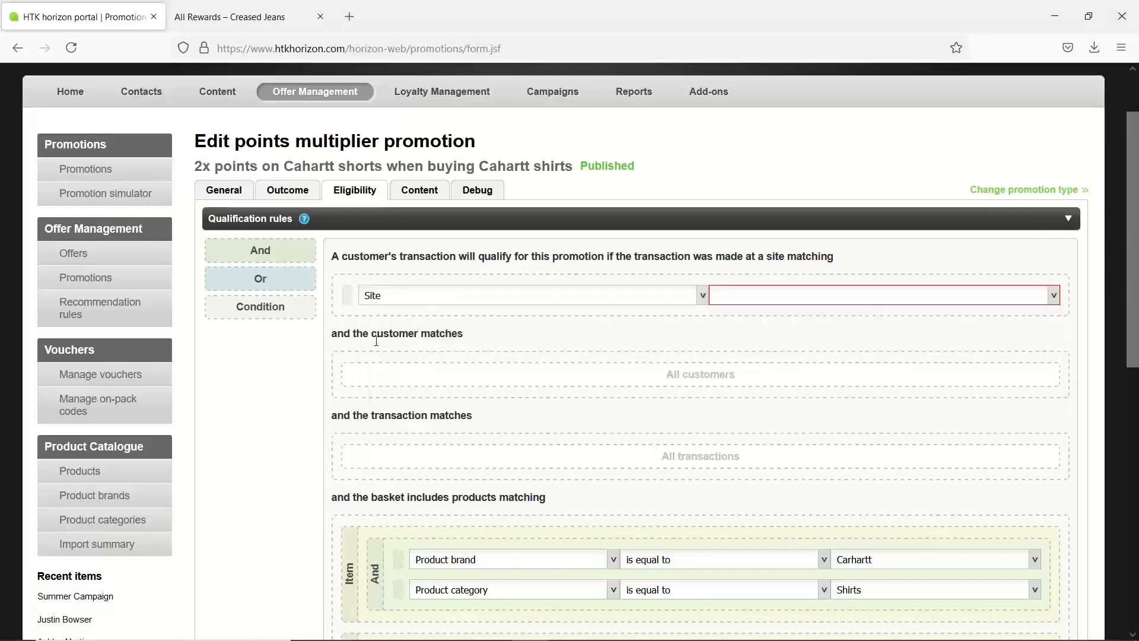
# Step: Add two empty customer-matching conditions as an And group, plus an empty transaction condition
pyautogui.moveTo(261, 301); pyautogui.dragTo(425, 380)
pyautogui.click(424, 378)
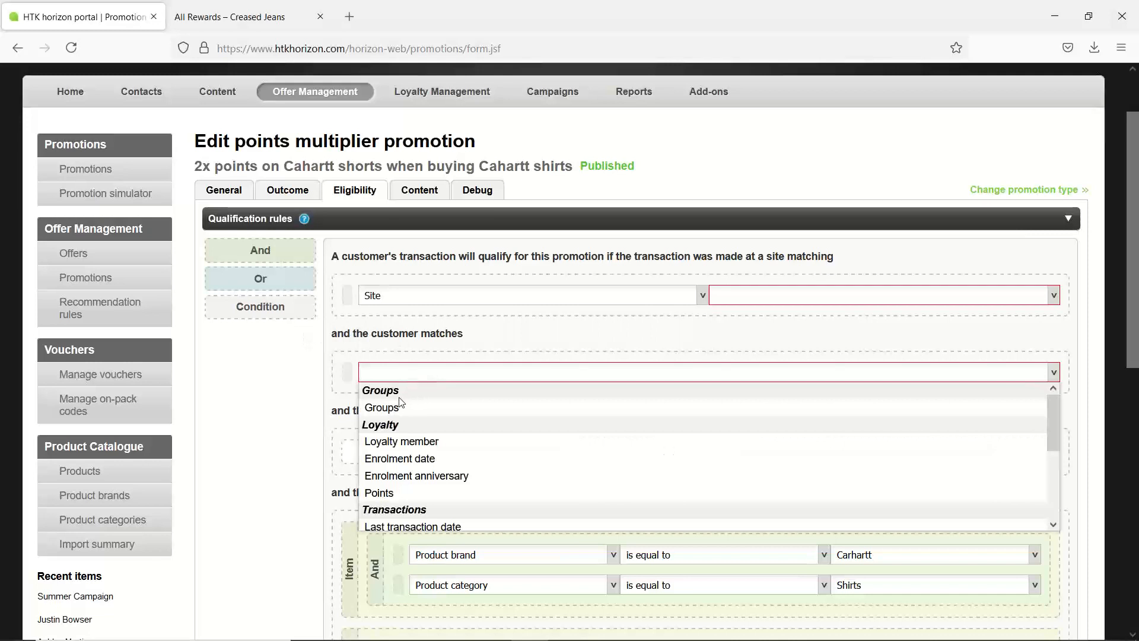
pyautogui.scroll(-1, 418, 419)
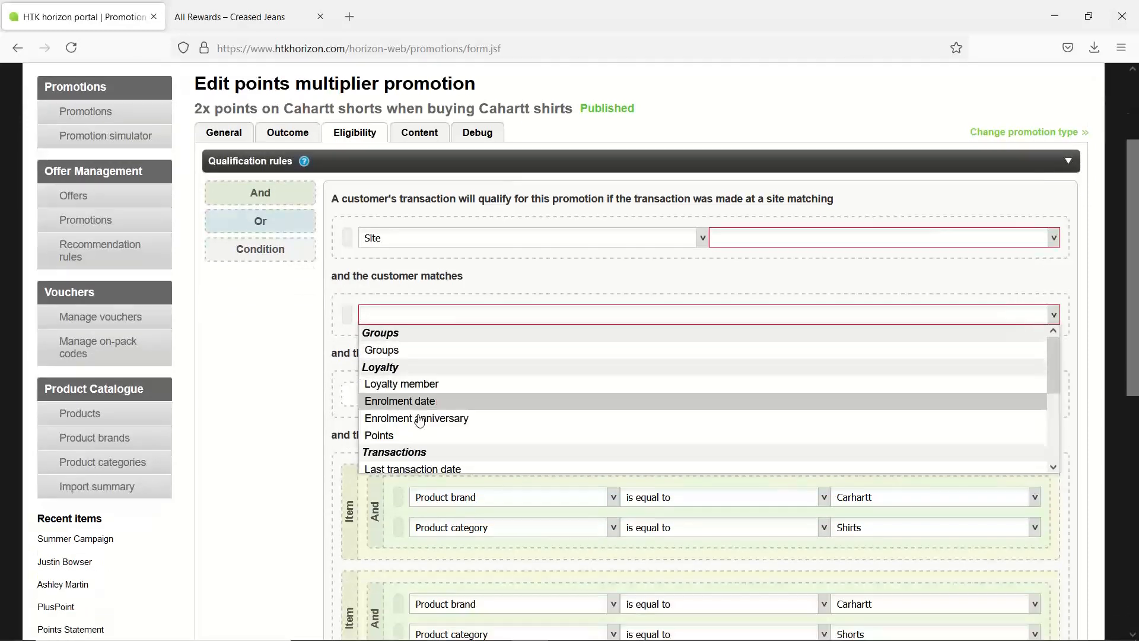
pyautogui.click(312, 346)
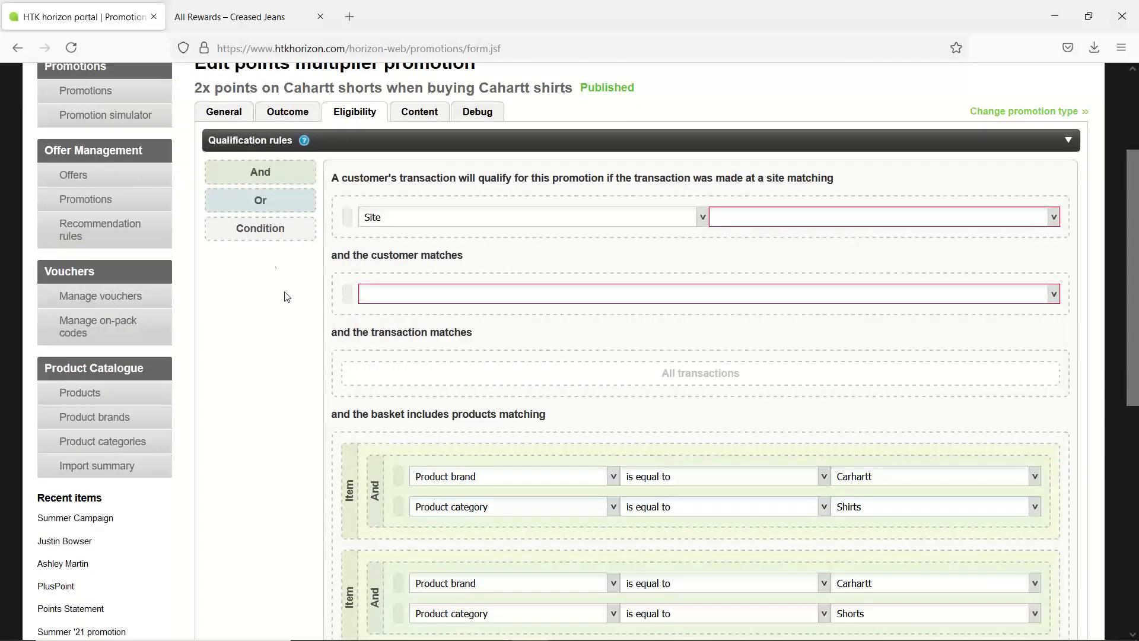
pyautogui.moveTo(261, 230); pyautogui.dragTo(423, 386)
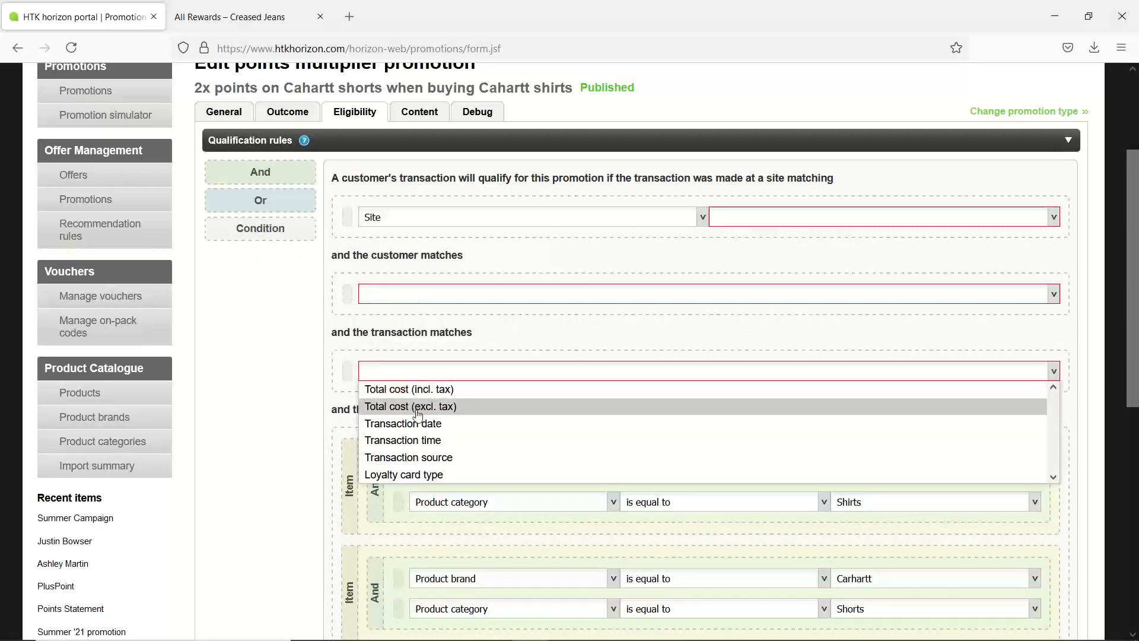
pyautogui.scroll(1, 418, 439)
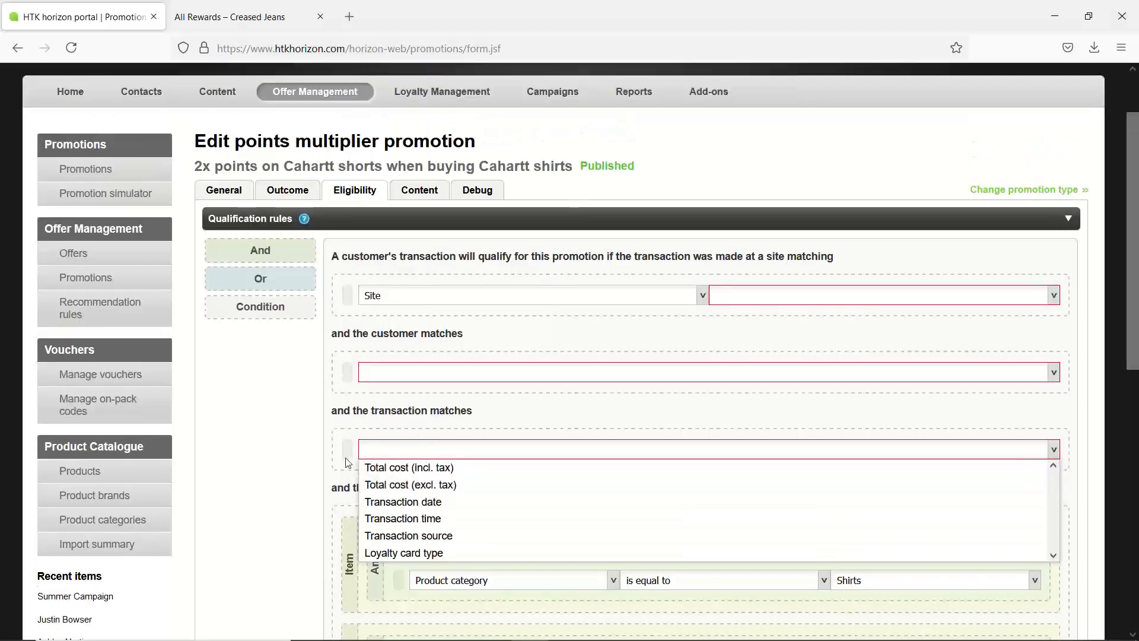
pyautogui.click(309, 438)
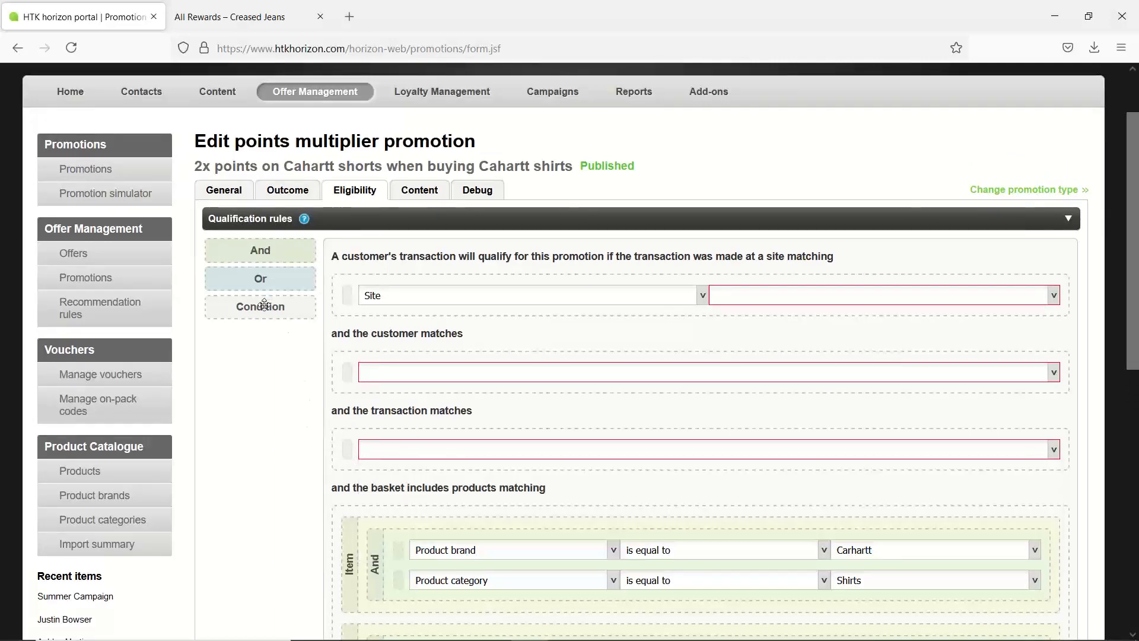
pyautogui.moveTo(261, 307); pyautogui.dragTo(365, 373)
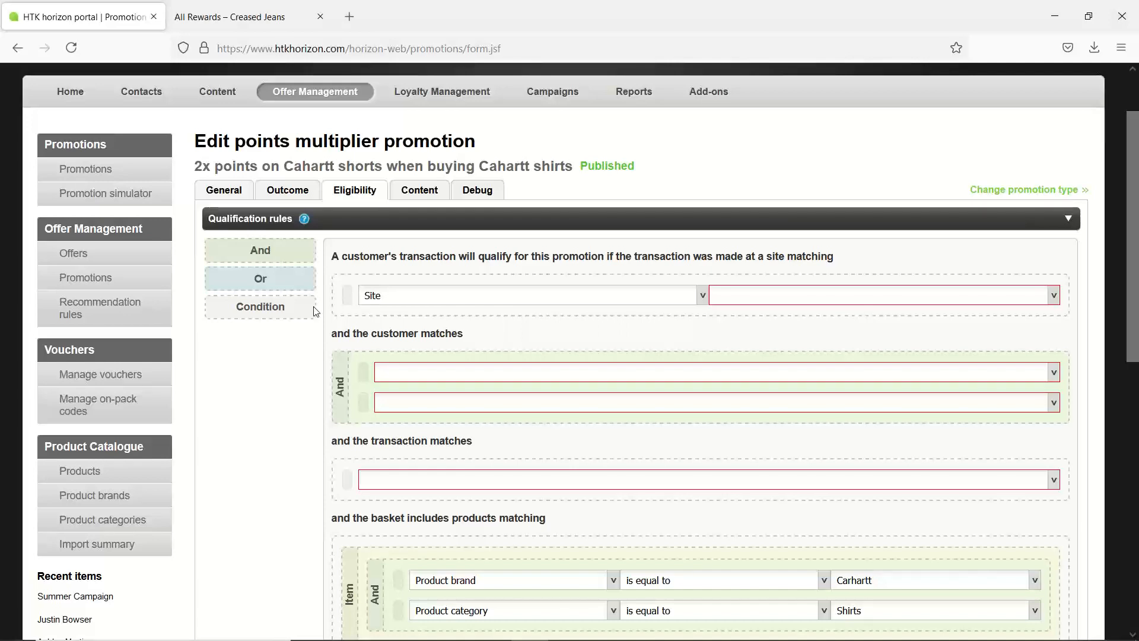
# Step: Review the promotion's Content tab descriptions, links and images, then head to Products
pyautogui.click(421, 198)
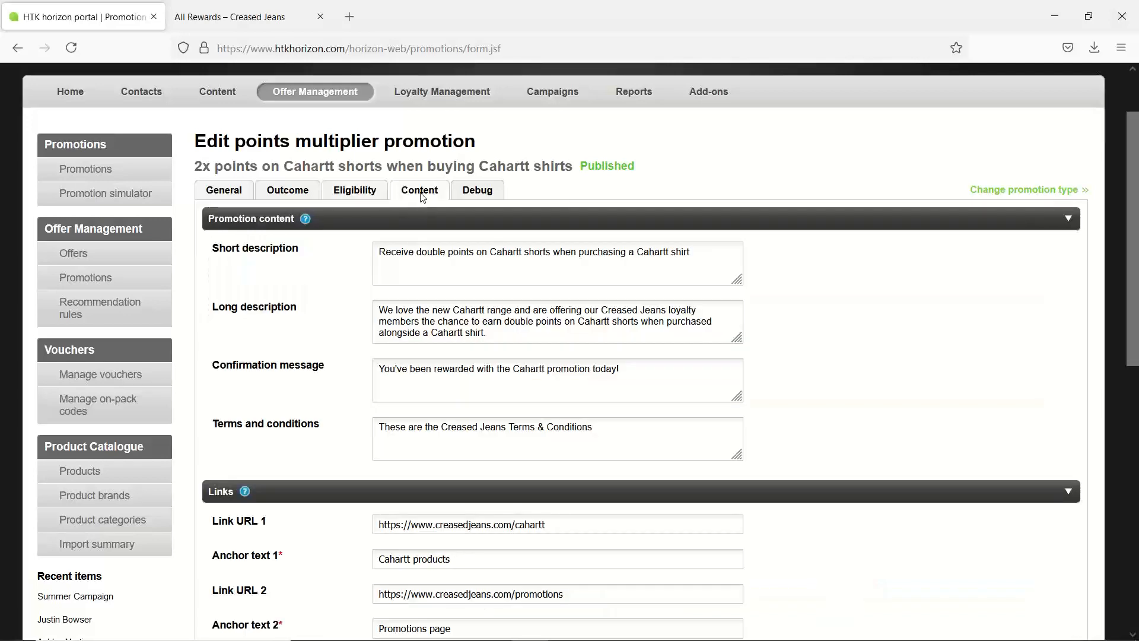
pyautogui.scroll(-2, 593, 327)
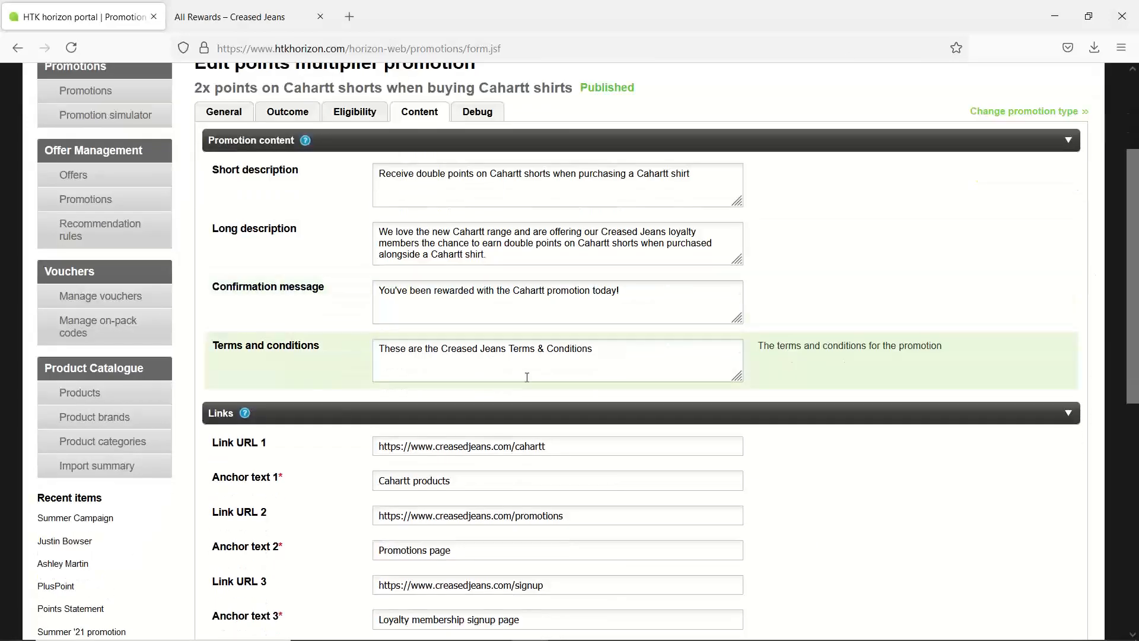
pyautogui.scroll(-7, 260, 434)
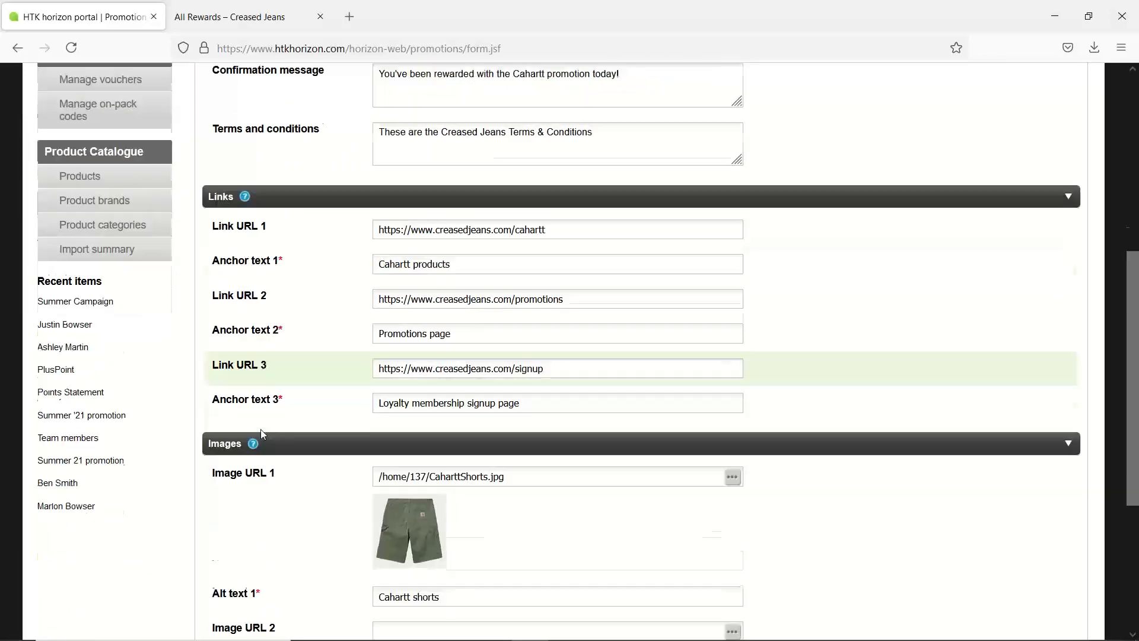
pyautogui.scroll(7, 262, 434)
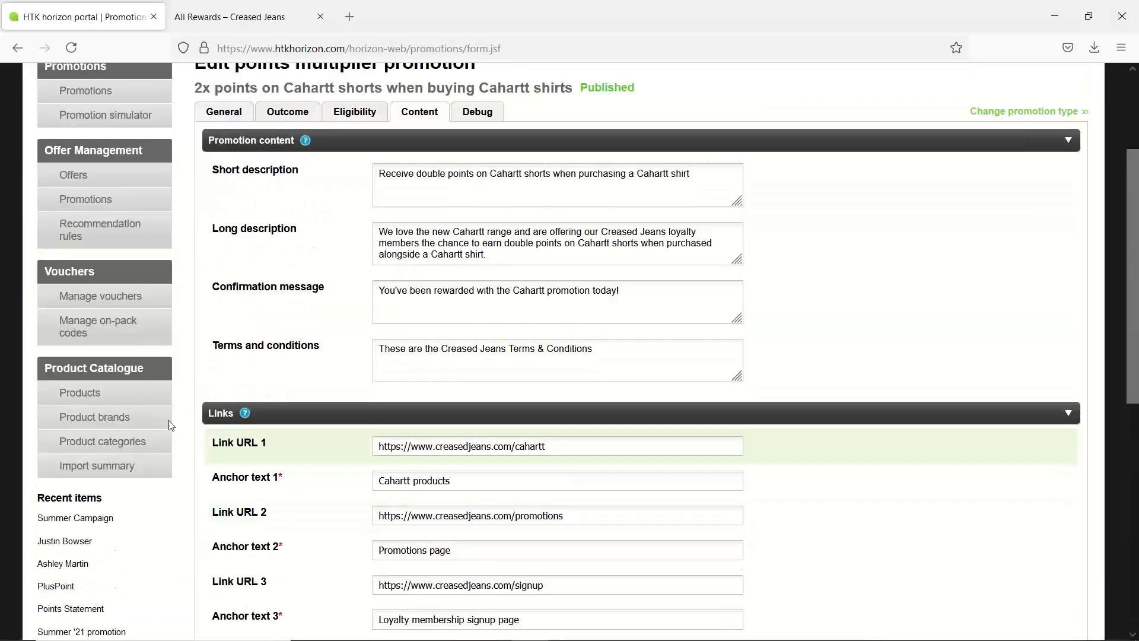
pyautogui.click(88, 393)
# Step: Confirm leaving the promotion and open Manage on-pack codes, showing the 9-code Coffee set
pyautogui.click(542, 363)
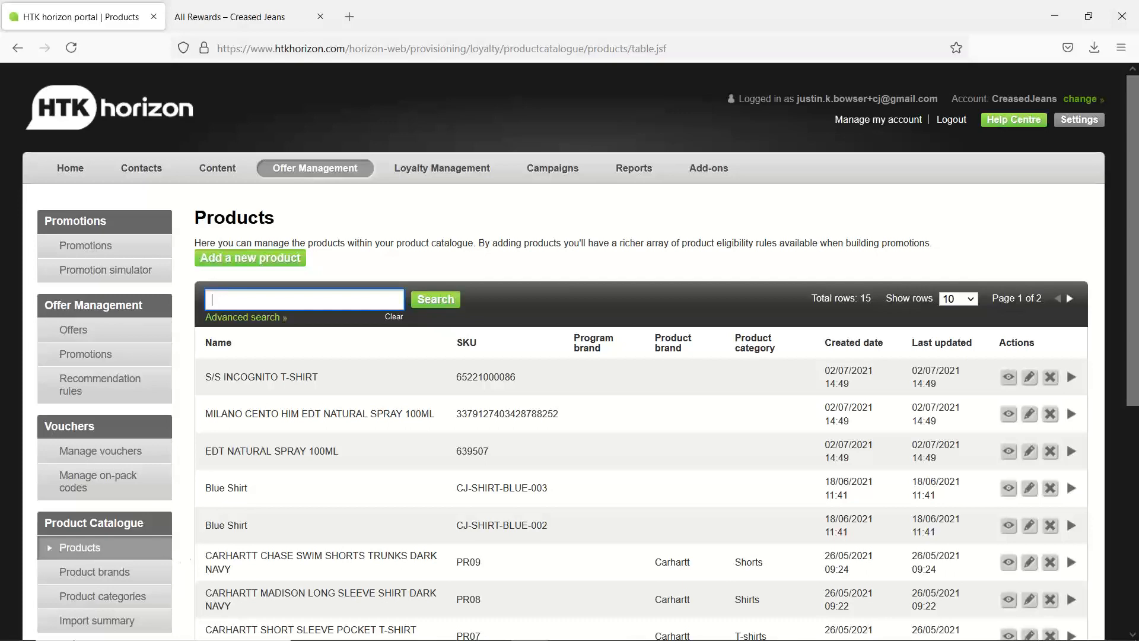
pyautogui.click(102, 482)
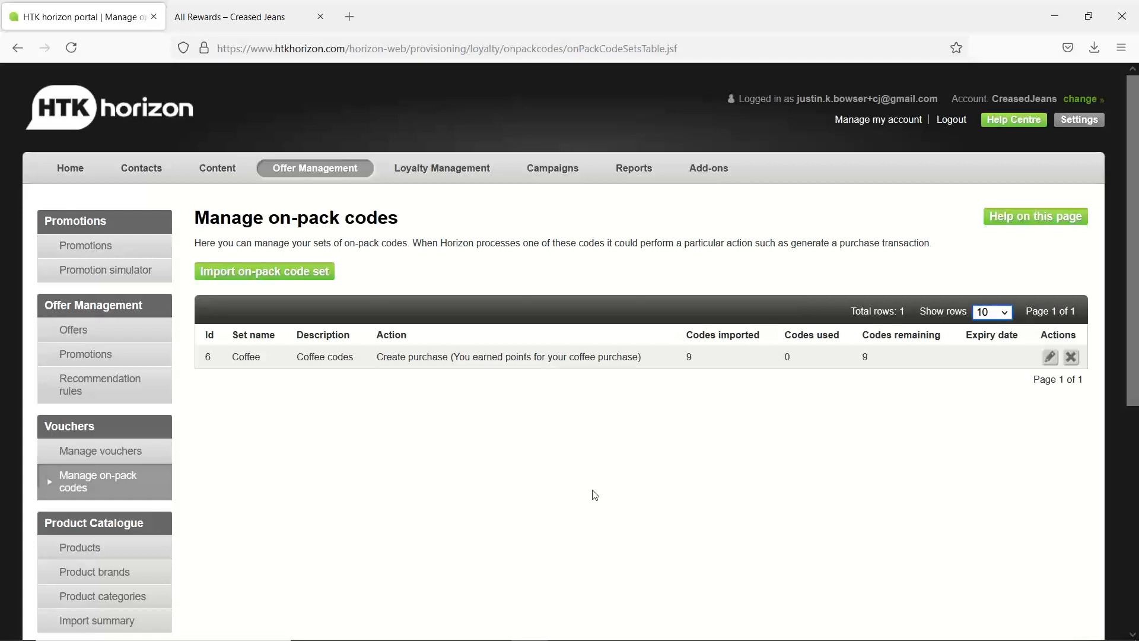
# Step: Load the Gold Tier Member test profile into the Promotion simulator
pyautogui.click(120, 281)
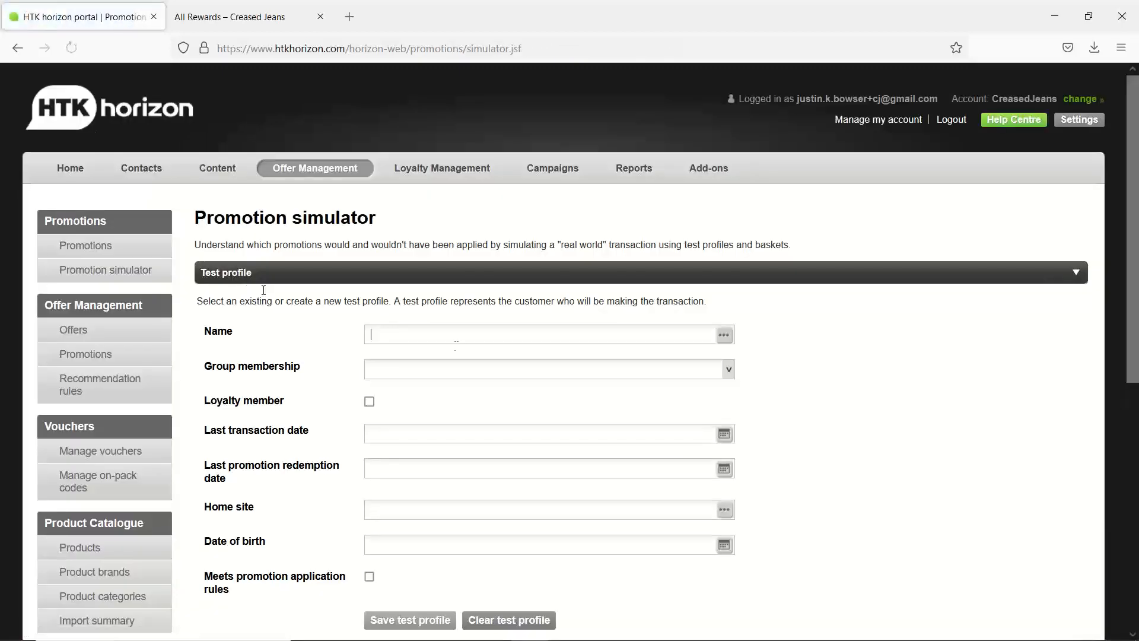
pyautogui.click(725, 335)
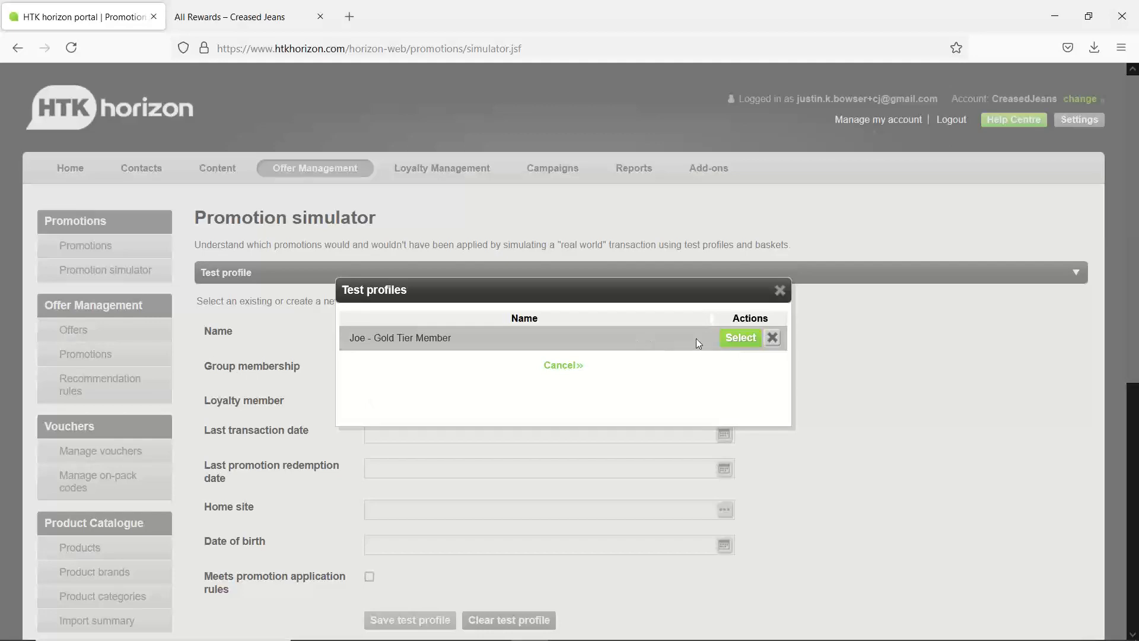
pyautogui.click(742, 340)
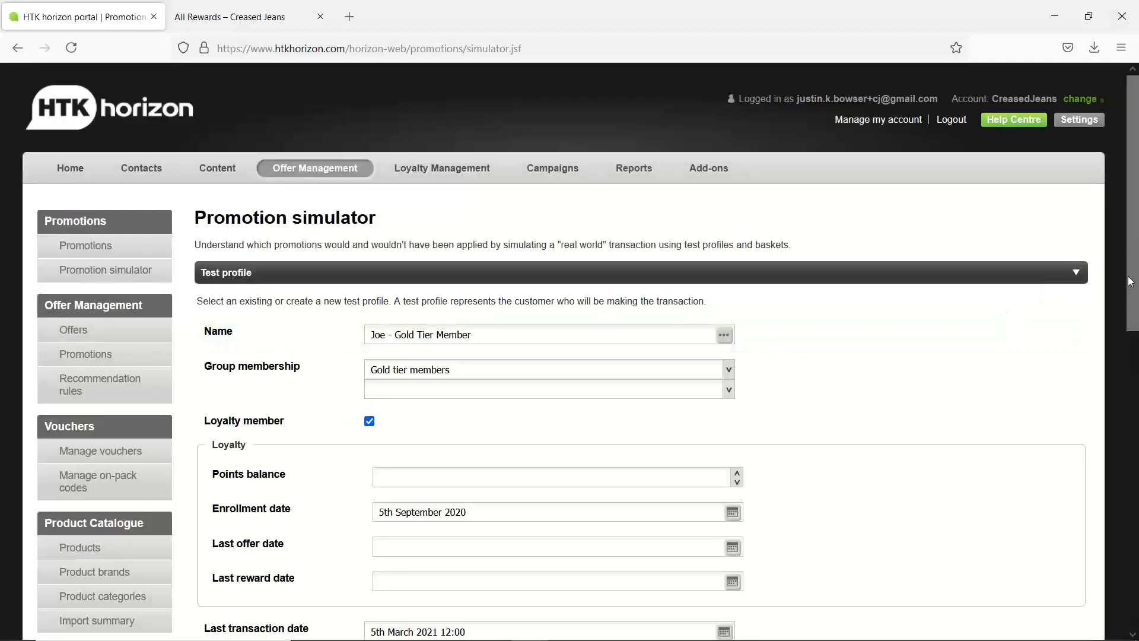
pyautogui.moveTo(1134, 281); pyautogui.dragTo(1121, 537)
# Step: Load the Cahartt shirt and shorts basket and simulate it, earning 1190 points
pyautogui.click(724, 379)
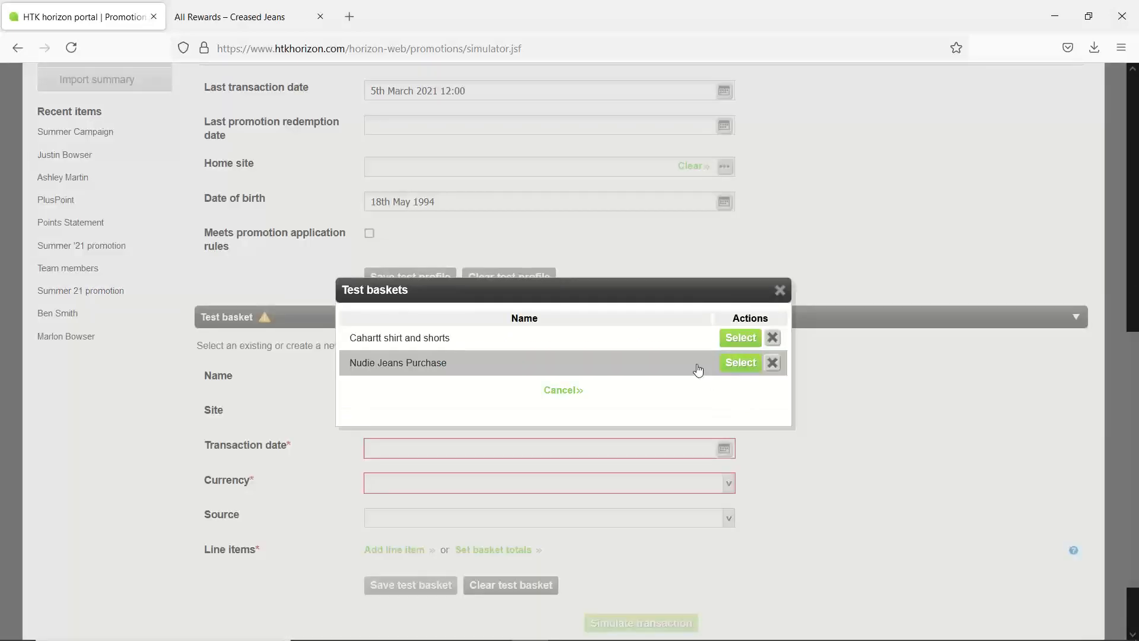
pyautogui.click(762, 336)
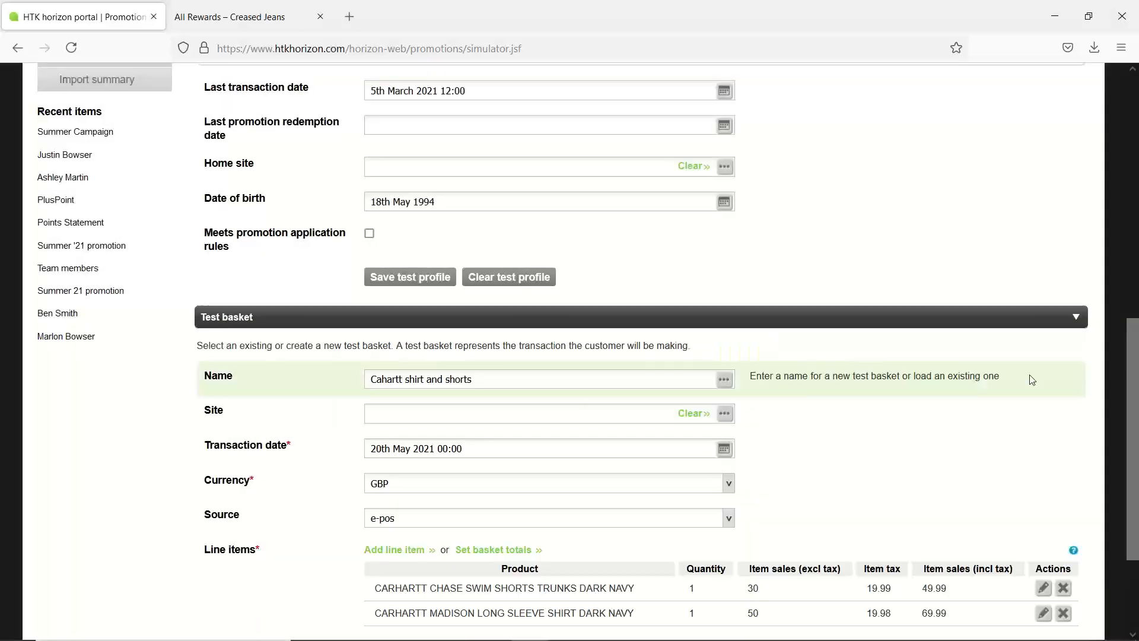
pyautogui.moveTo(1126, 375); pyautogui.dragTo(953, 496)
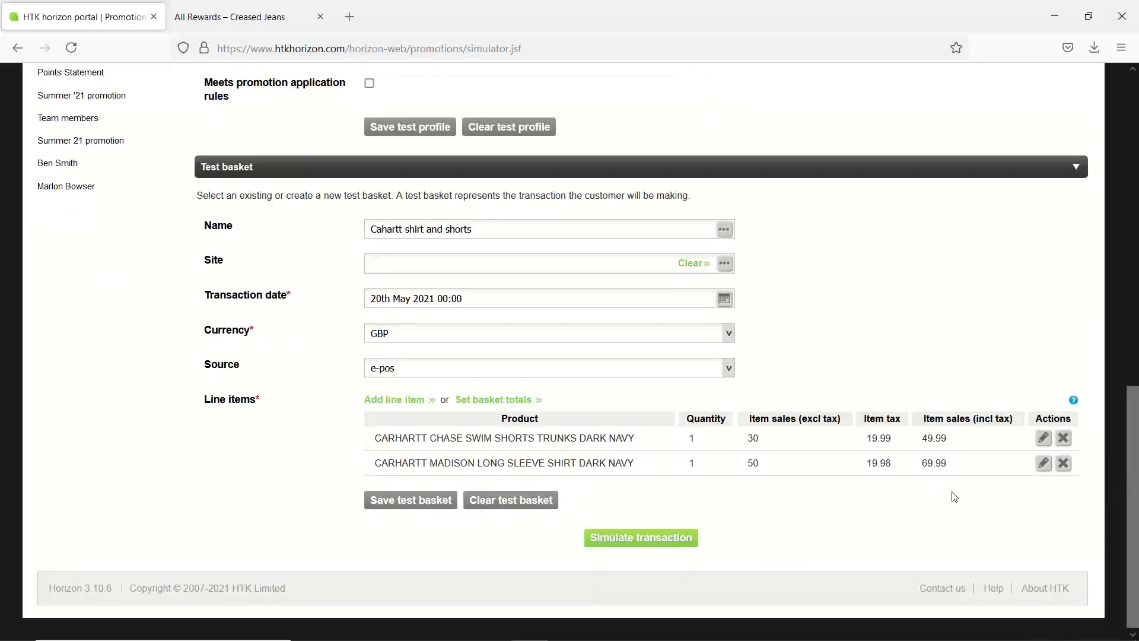
pyautogui.click(632, 541)
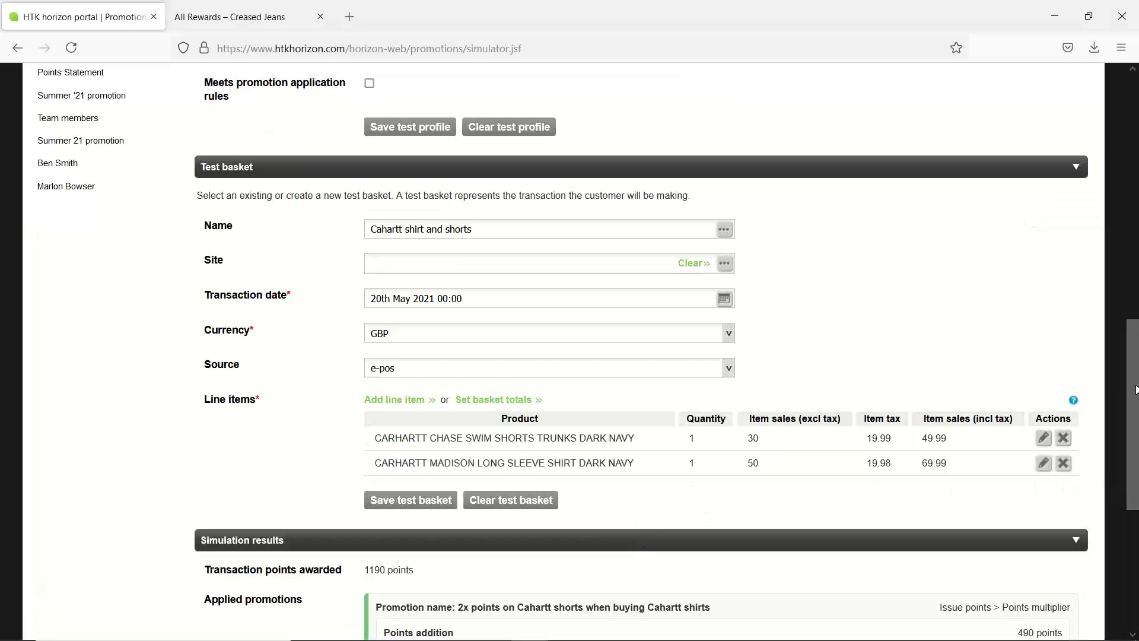
pyautogui.moveTo(1130, 392); pyautogui.dragTo(1129, 498)
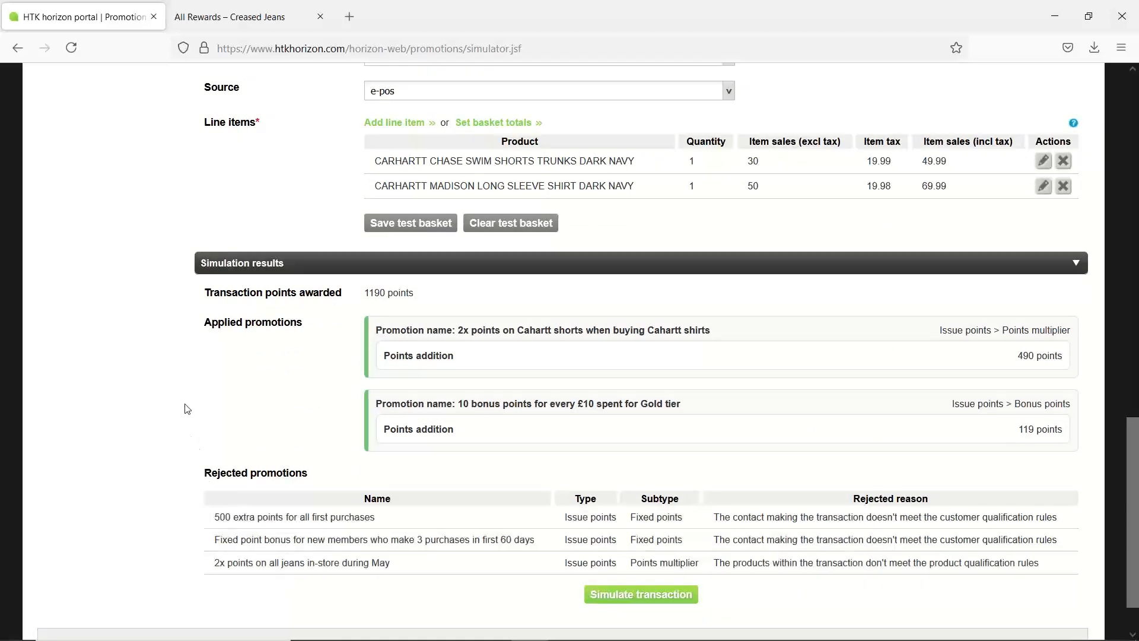
pyautogui.moveTo(1135, 420); pyautogui.dragTo(1083, 116)
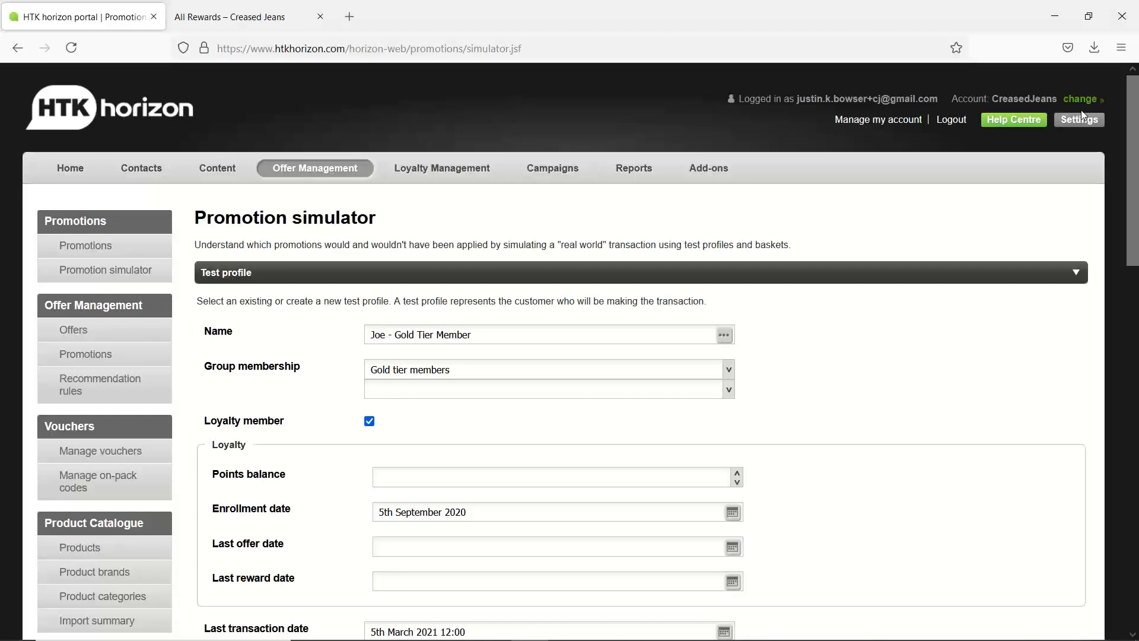
# Step: Open the Summer 21 promotion campaign from the Campaigns list and scroll to its Phase 1 builder
pyautogui.click(555, 178)
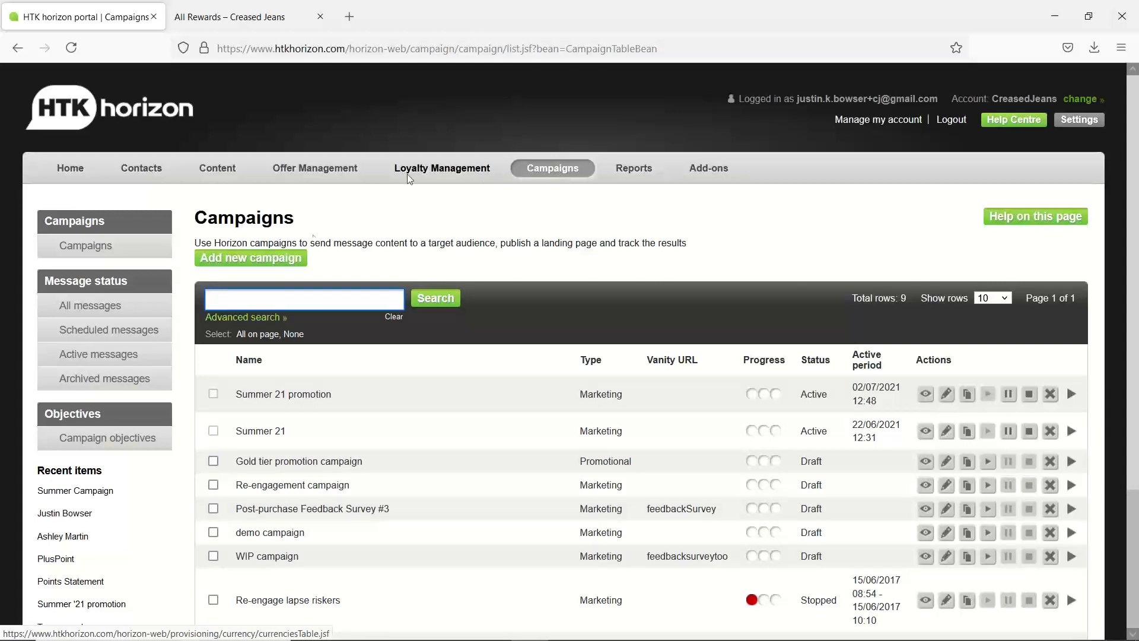
pyautogui.click(946, 397)
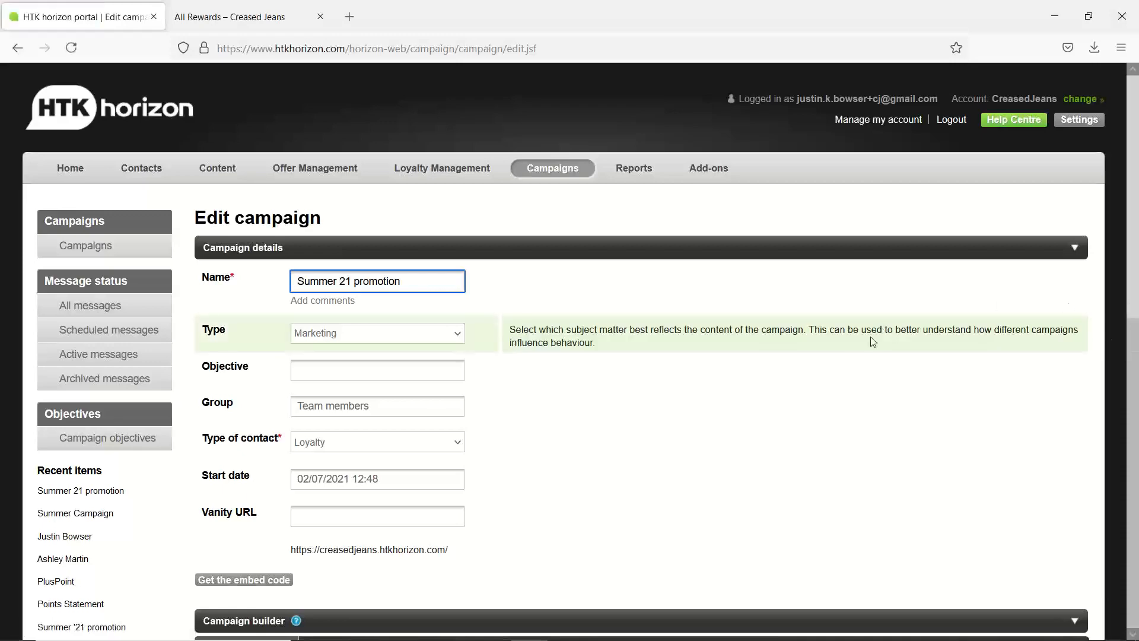
pyautogui.scroll(-8, 831, 338)
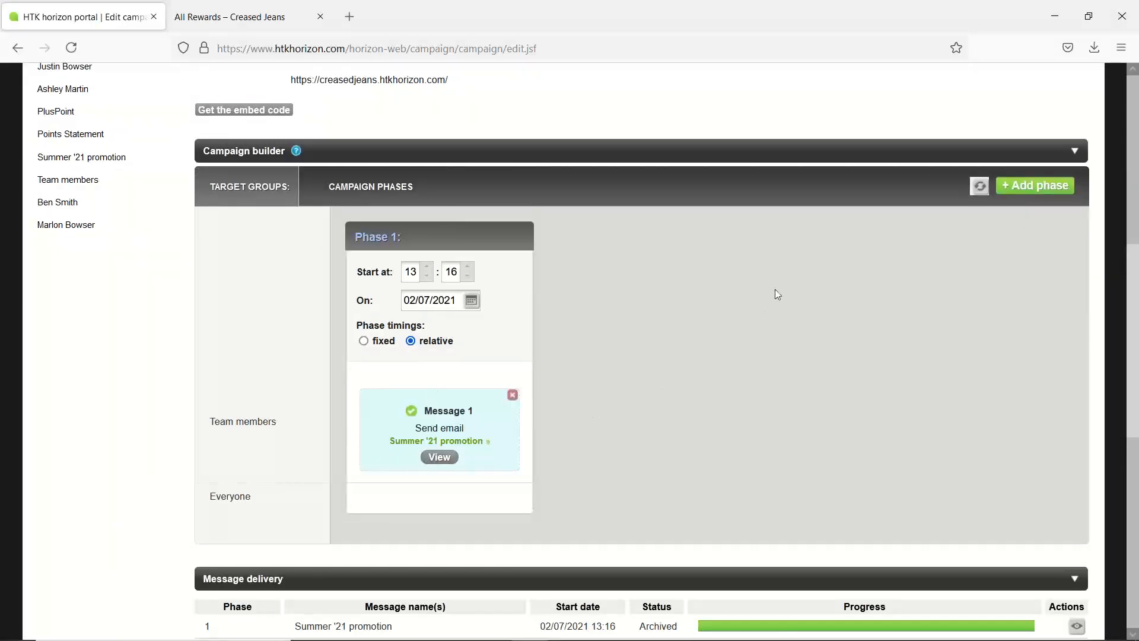
pyautogui.click(1044, 195)
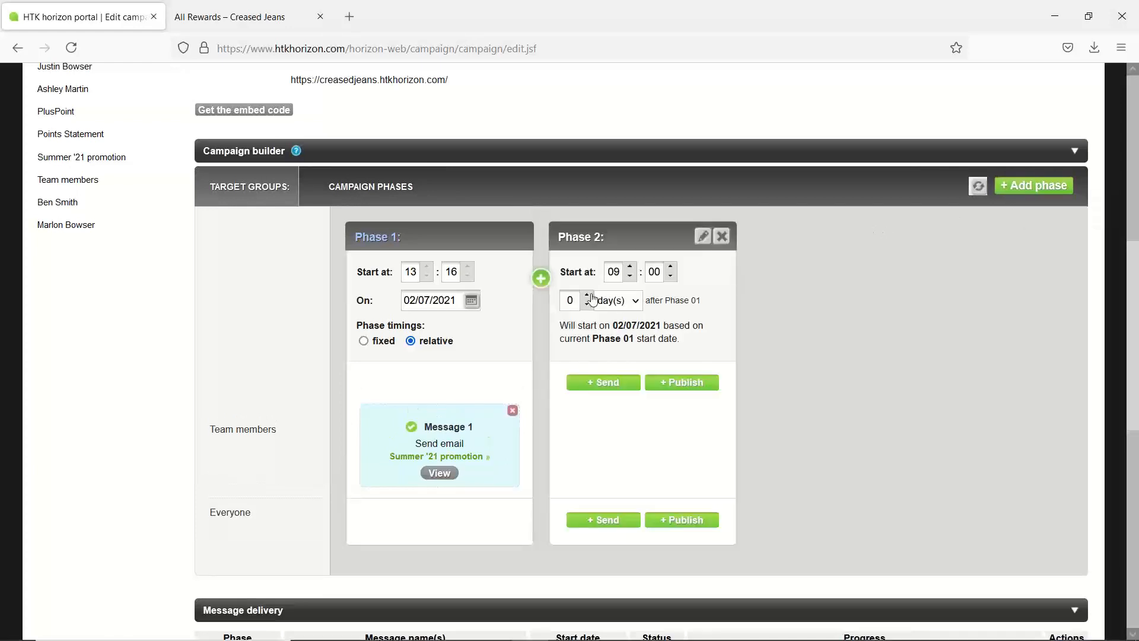
pyautogui.click(588, 295)
pyautogui.click(587, 296)
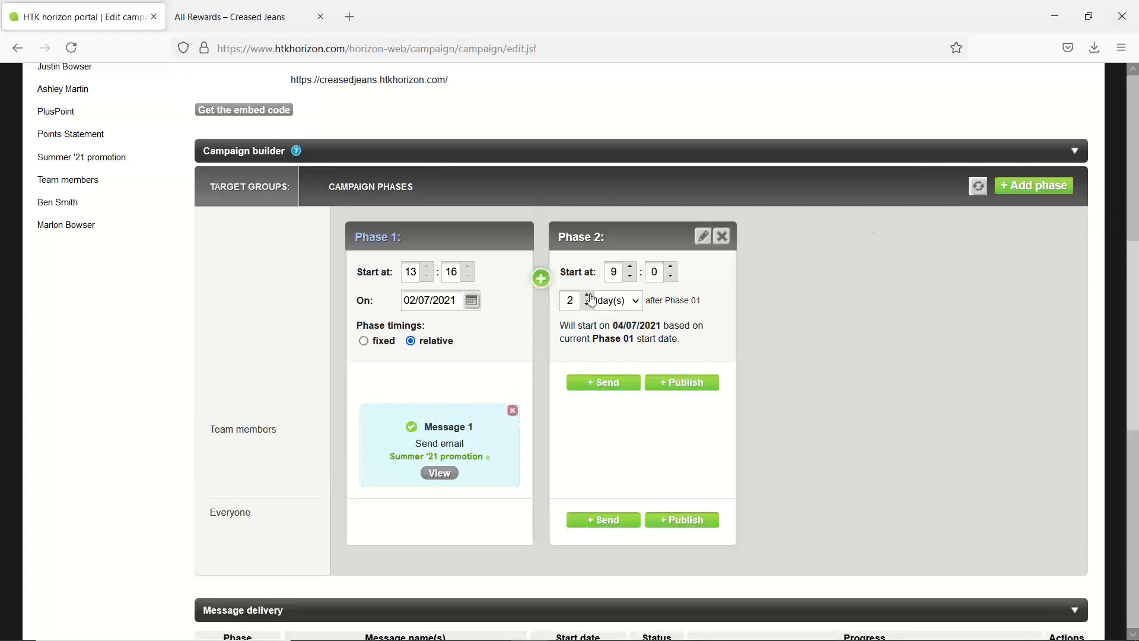
pyautogui.click(611, 382)
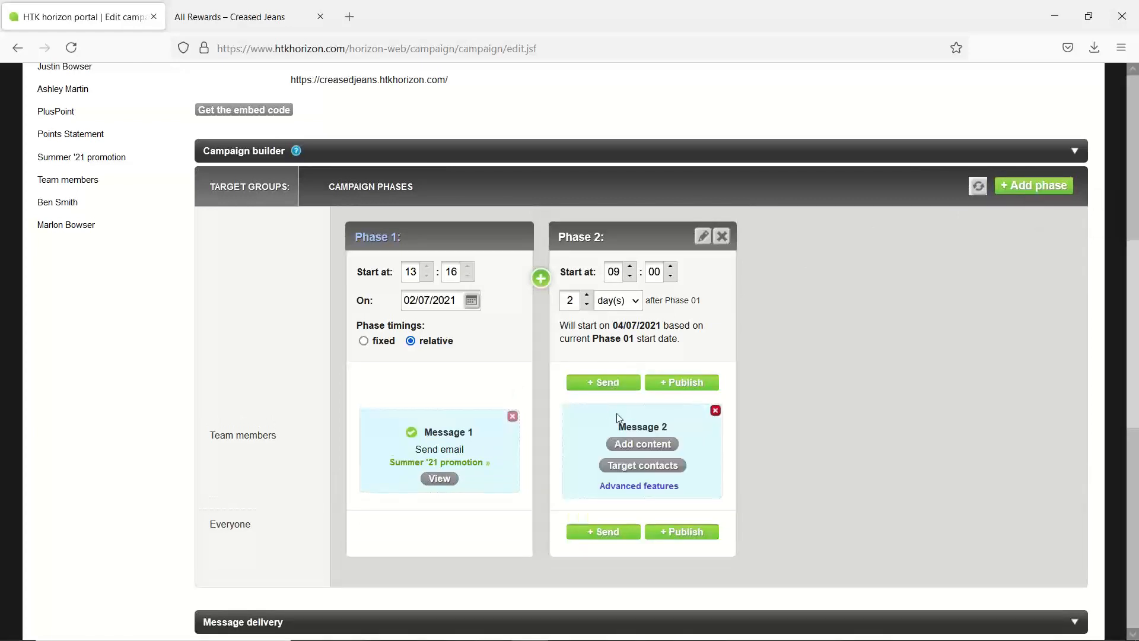
pyautogui.click(645, 466)
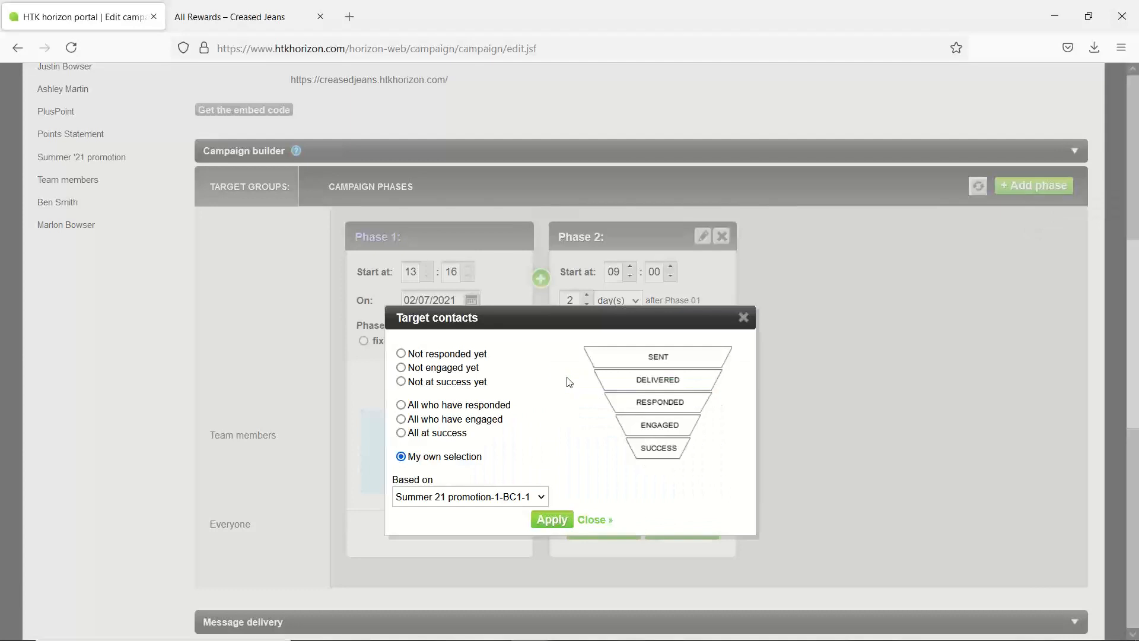
pyautogui.click(454, 371)
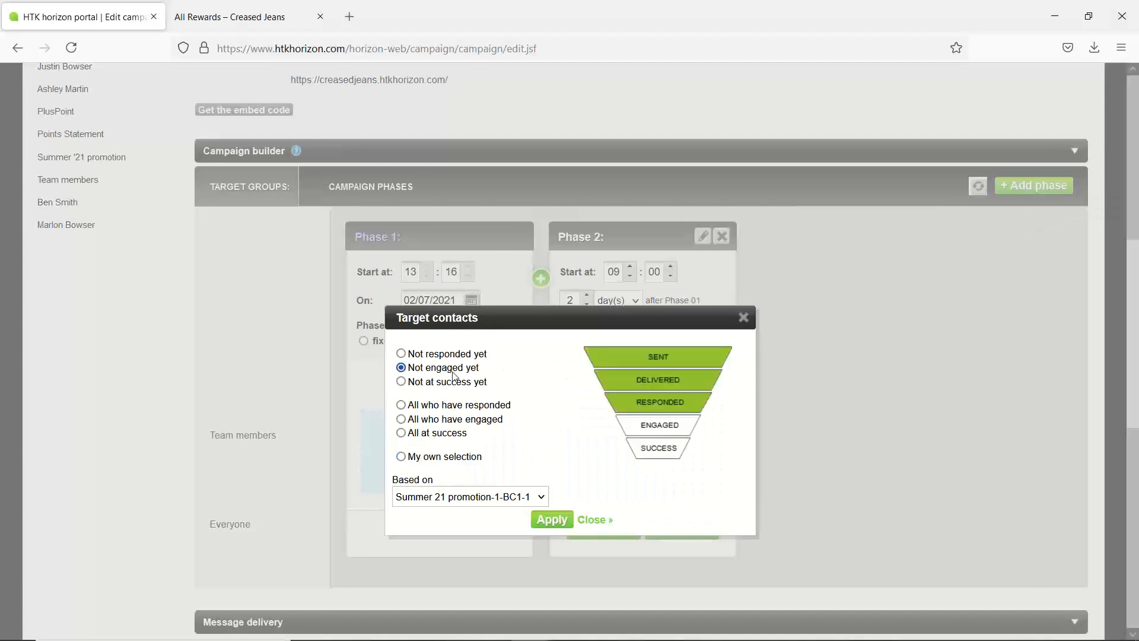
pyautogui.click(552, 521)
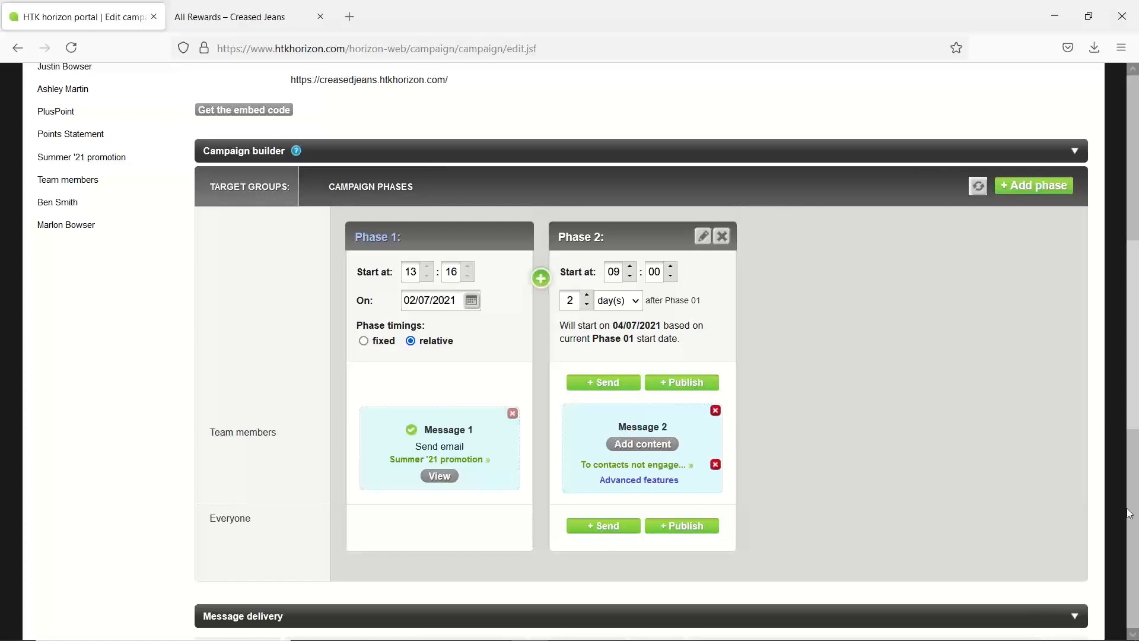
pyautogui.click(1132, 477)
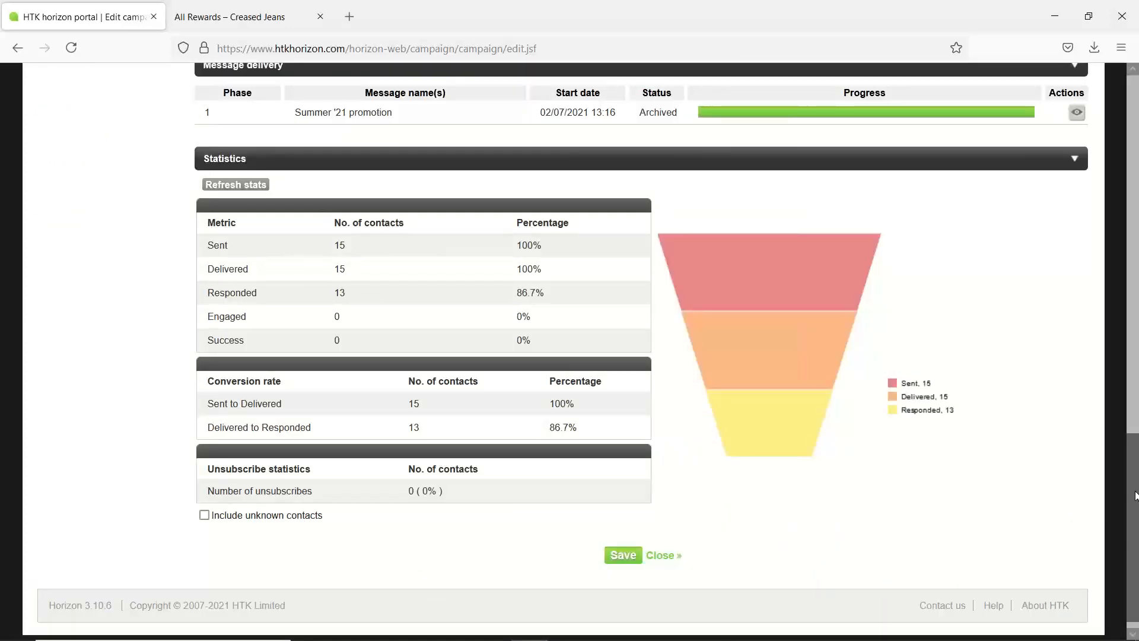
pyautogui.scroll(1, 1137, 491)
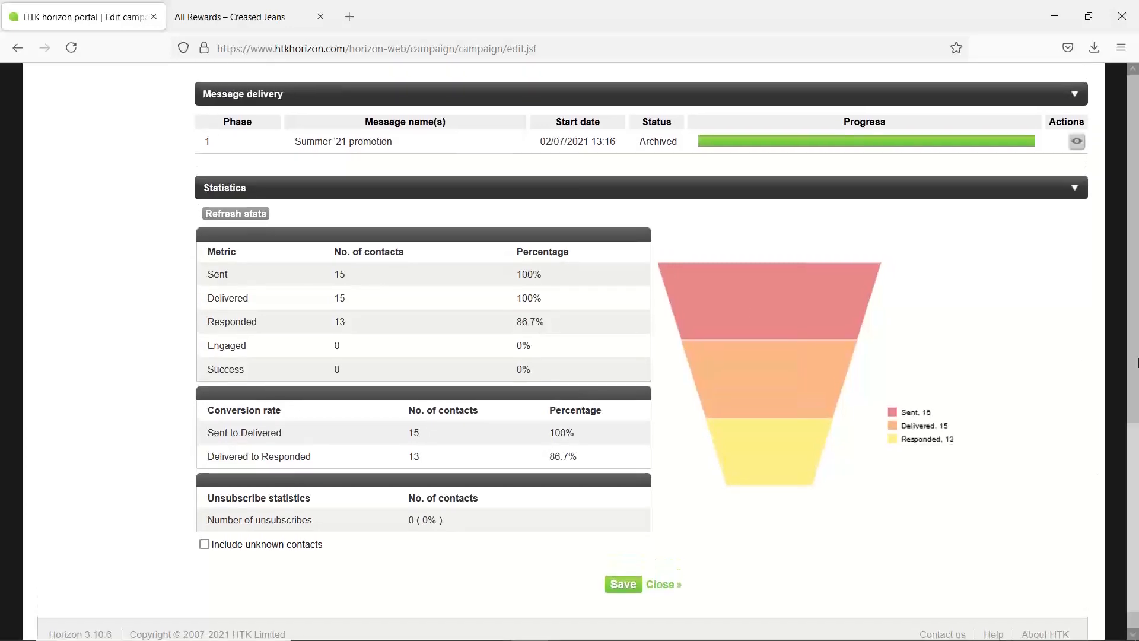
pyautogui.scroll(8, 752, 376)
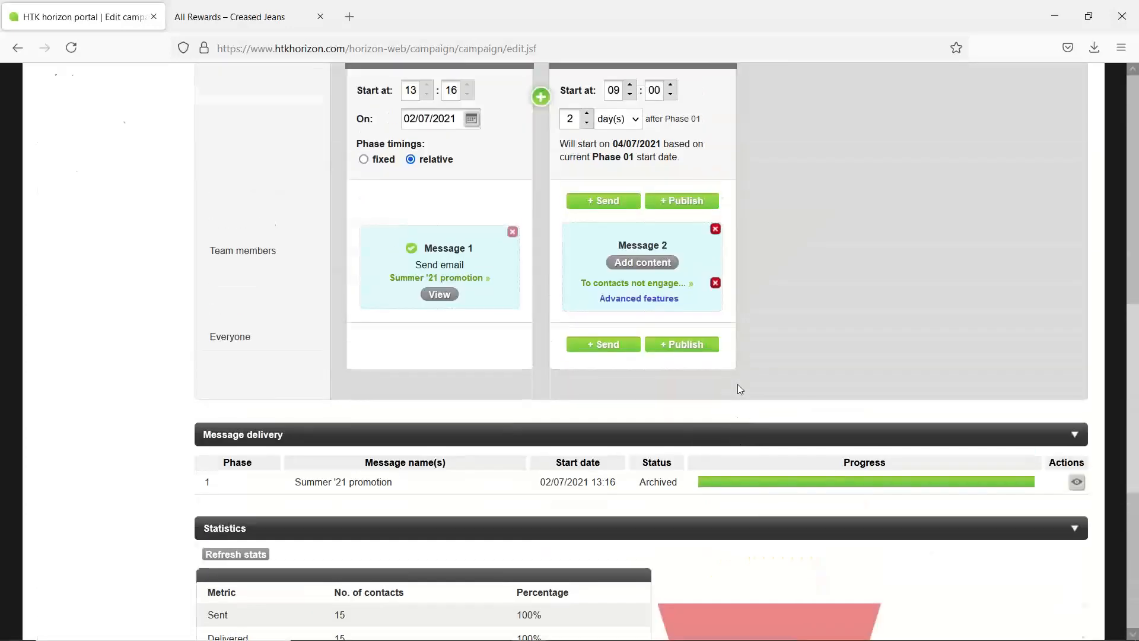
pyautogui.scroll(5, 740, 389)
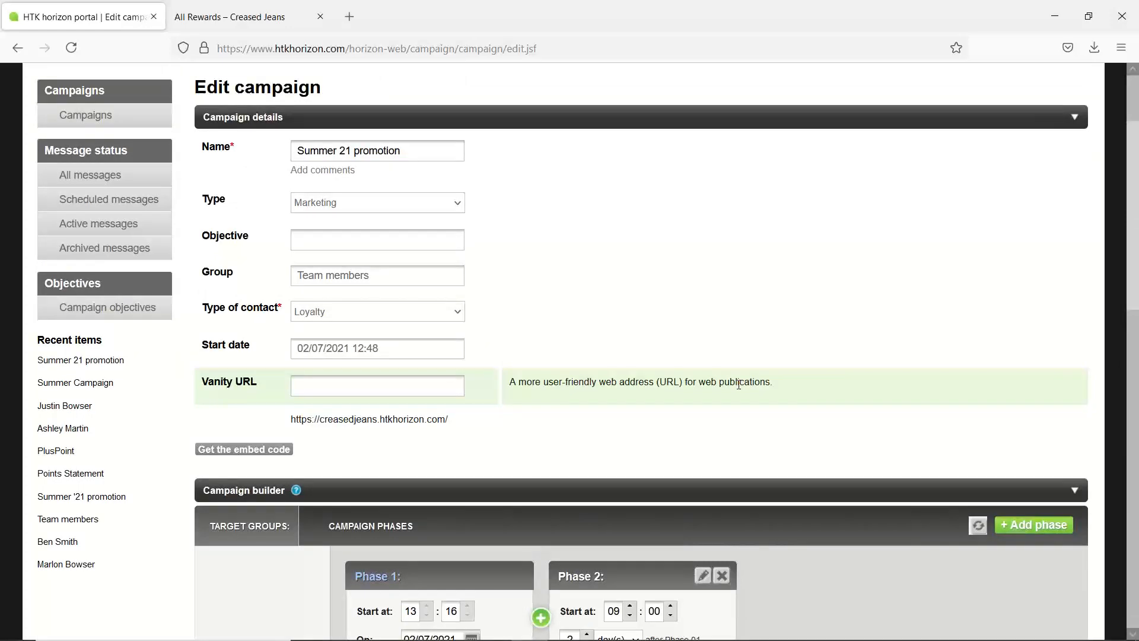
pyautogui.scroll(2, 739, 385)
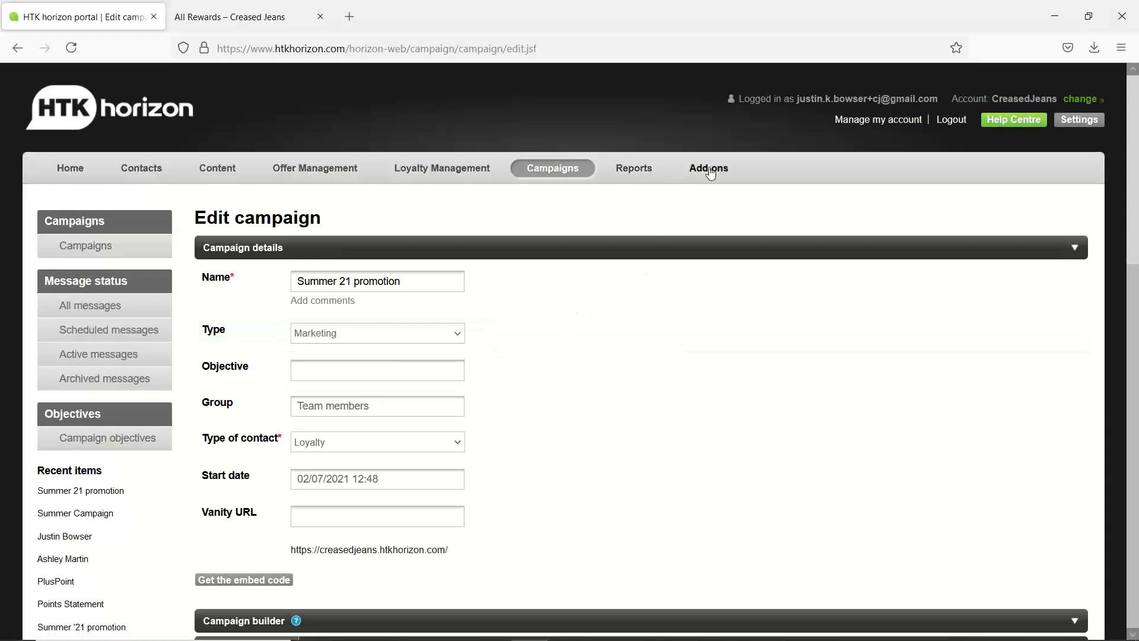
# Step: Leave the campaign editor without saving, pass through Reports and Add-ons, and open the Subscriber actions settings
pyautogui.click(645, 172)
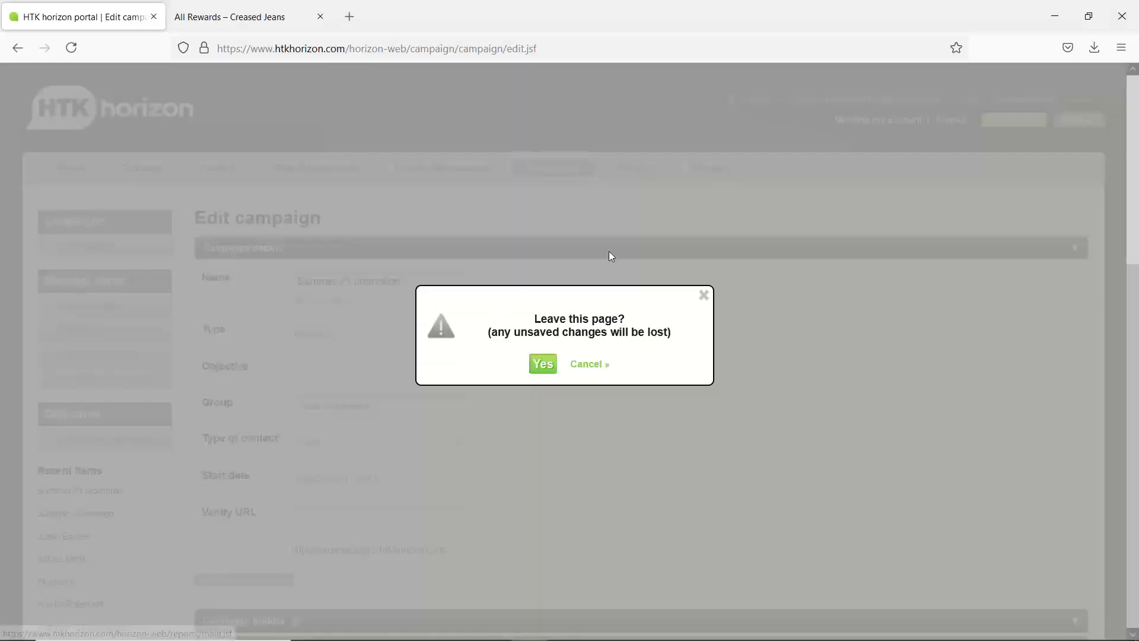
pyautogui.click(543, 364)
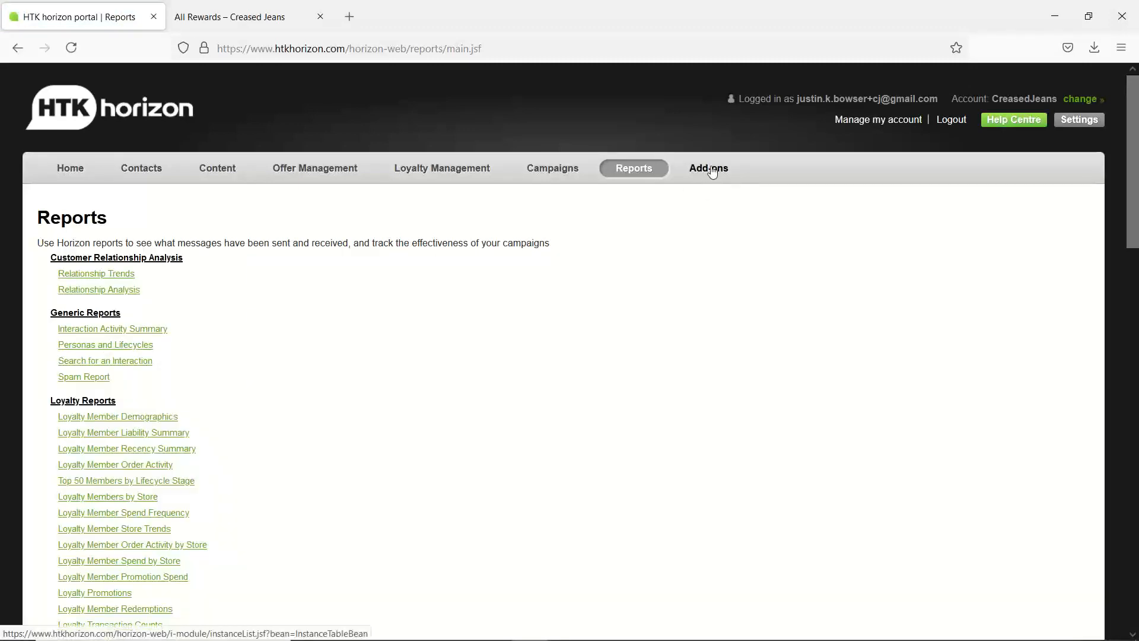
pyautogui.click(712, 171)
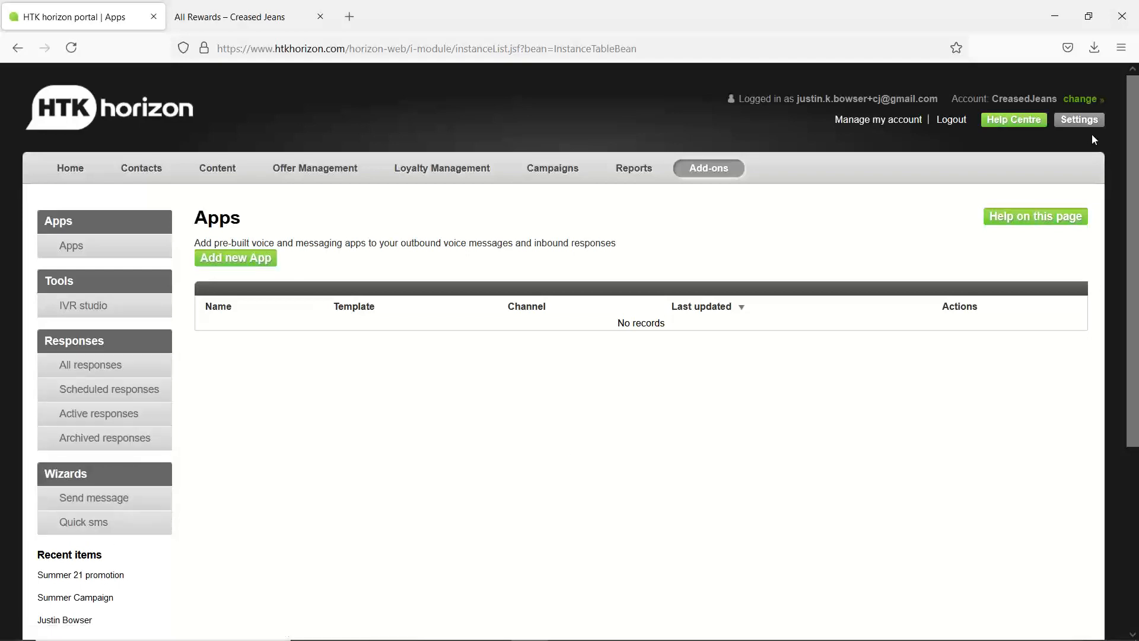
pyautogui.click(1079, 121)
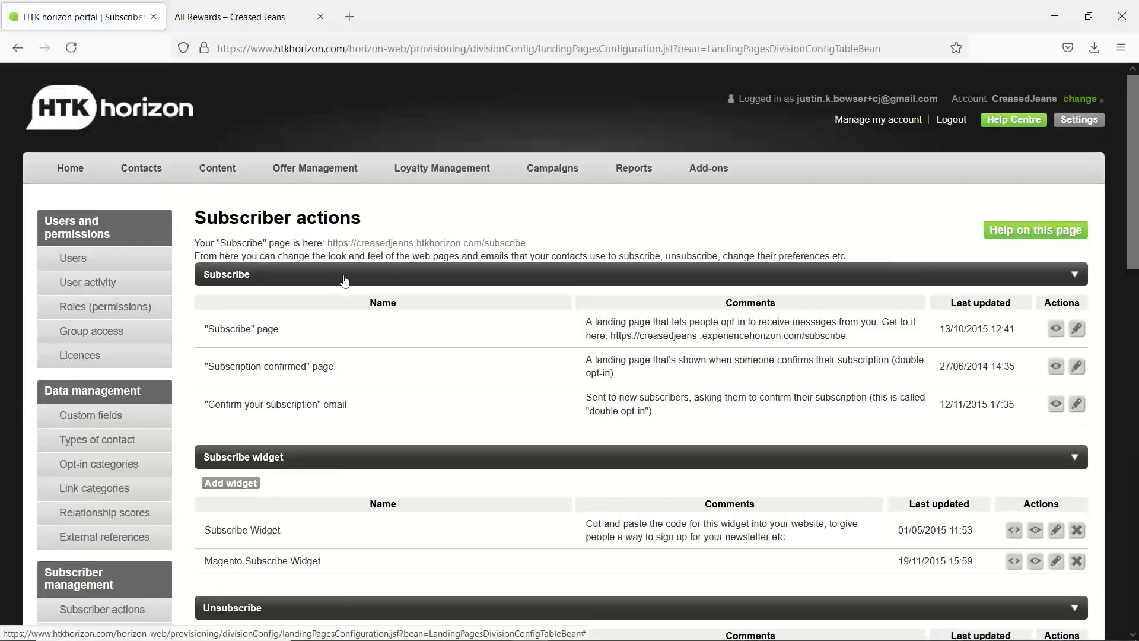
# Step: Browse the Custom fields, Types of contact and Opt-in categories settings, ending on the 12 Link categories
pyautogui.scroll(-2, 340, 283)
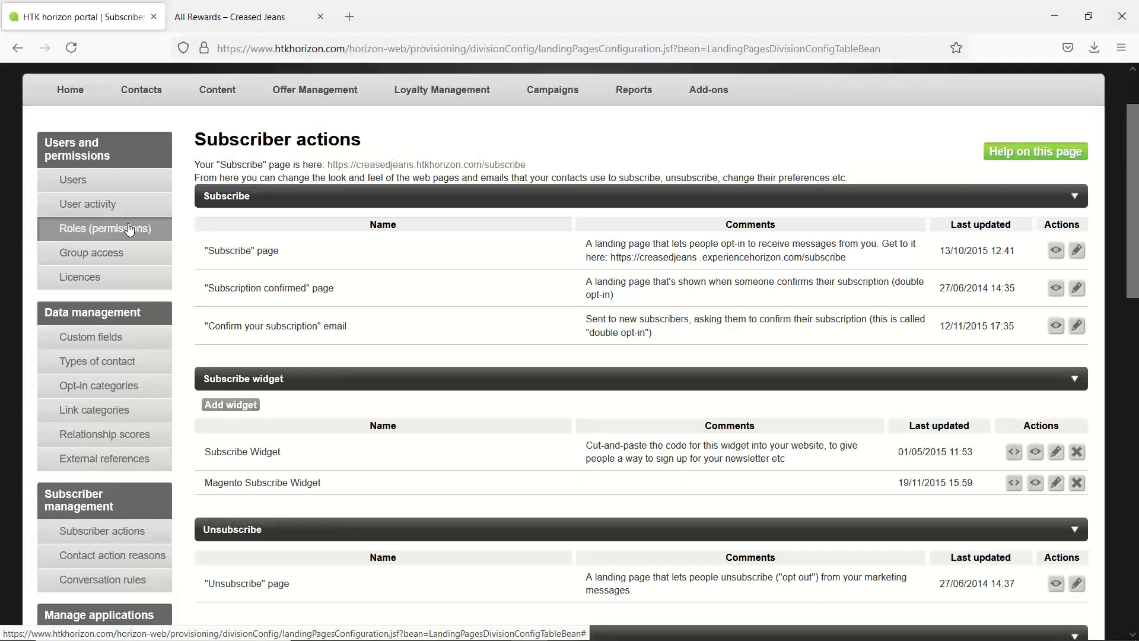
pyautogui.click(91, 339)
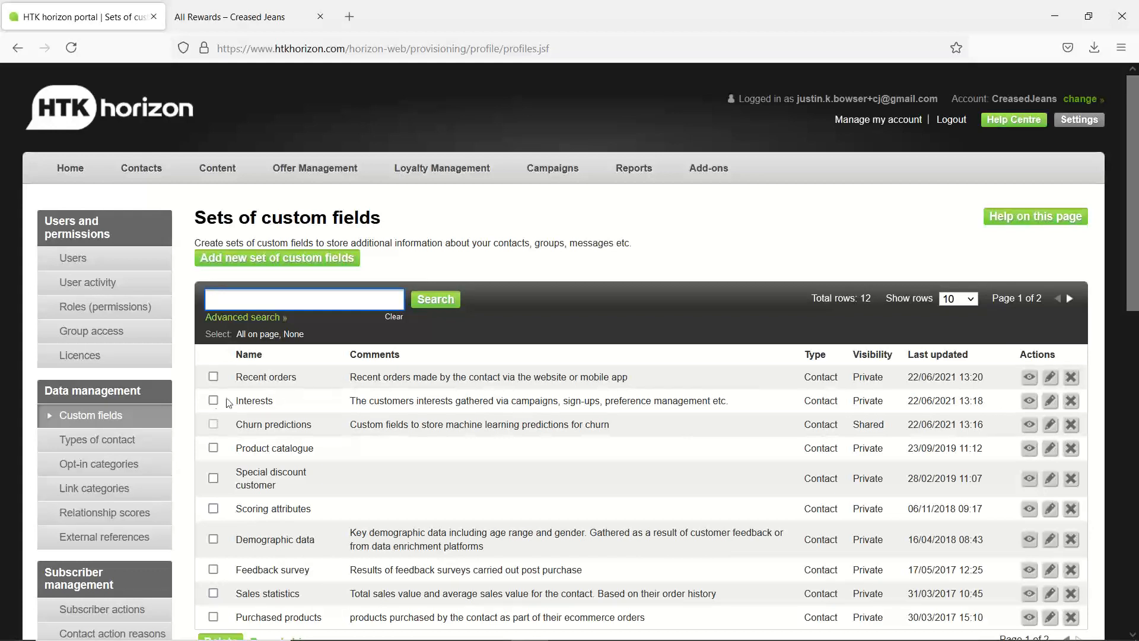
pyautogui.click(118, 438)
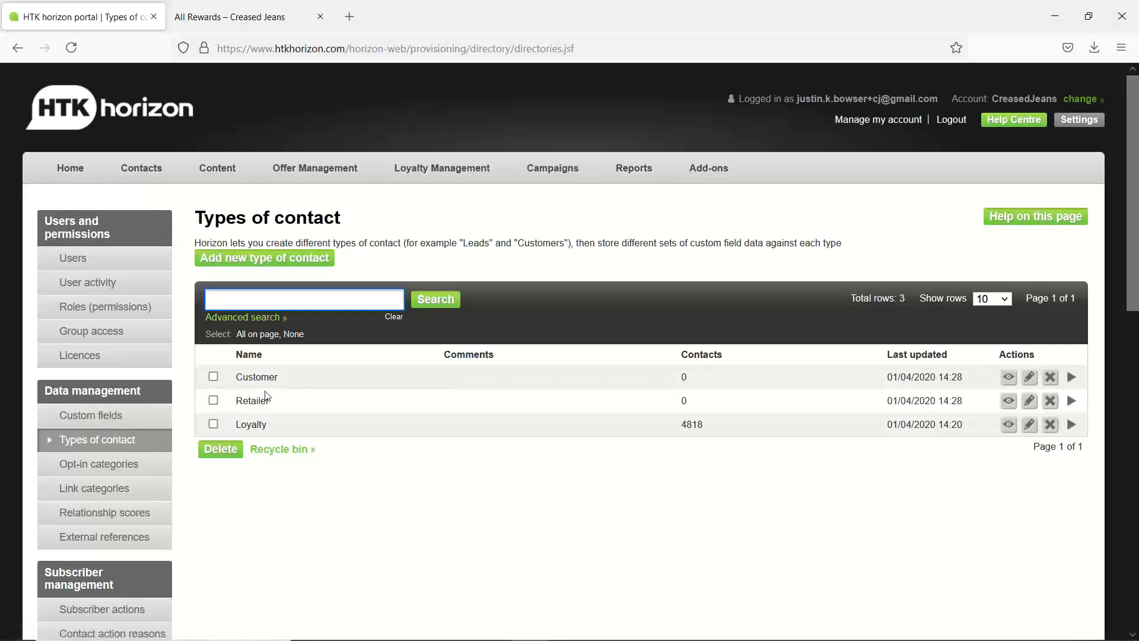
pyautogui.click(107, 469)
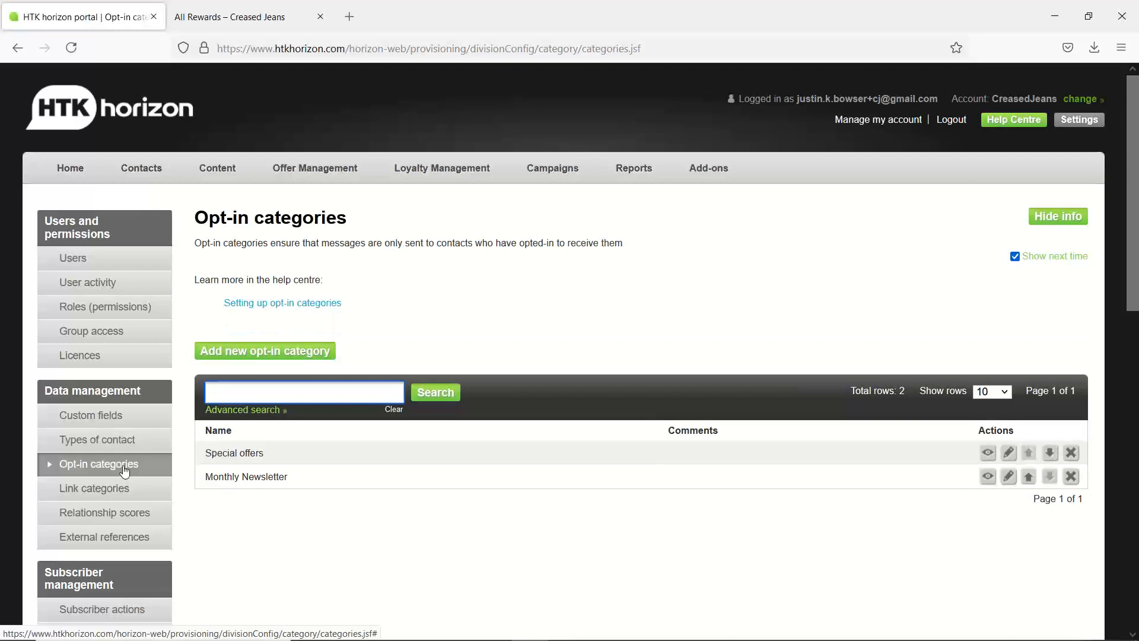
pyautogui.scroll(-2, 125, 470)
pyautogui.click(124, 415)
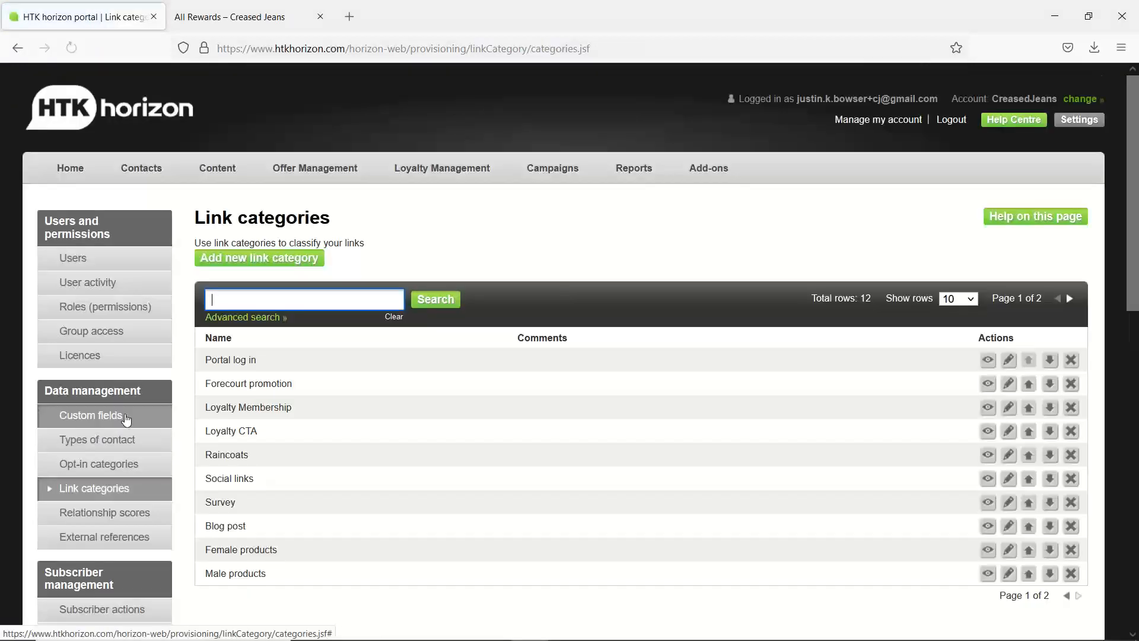
# Step: Review the Engagement, Loyalty, Value, Influence and Sentiment relationship score tables, then return to the Home dashboard
pyautogui.click(123, 511)
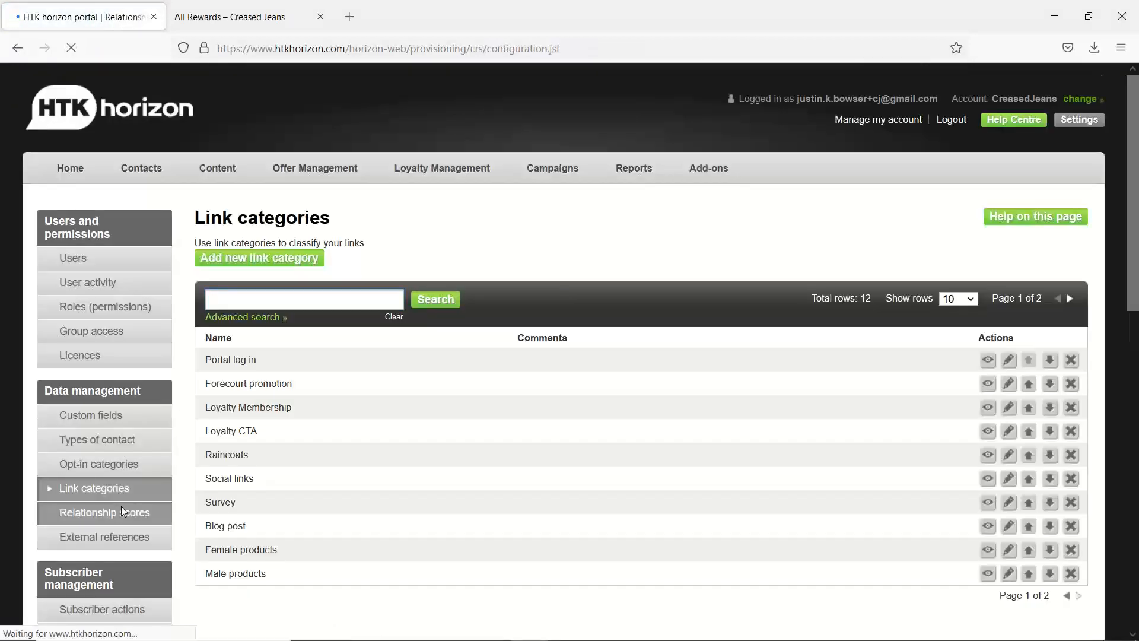
pyautogui.scroll(-4, 231, 467)
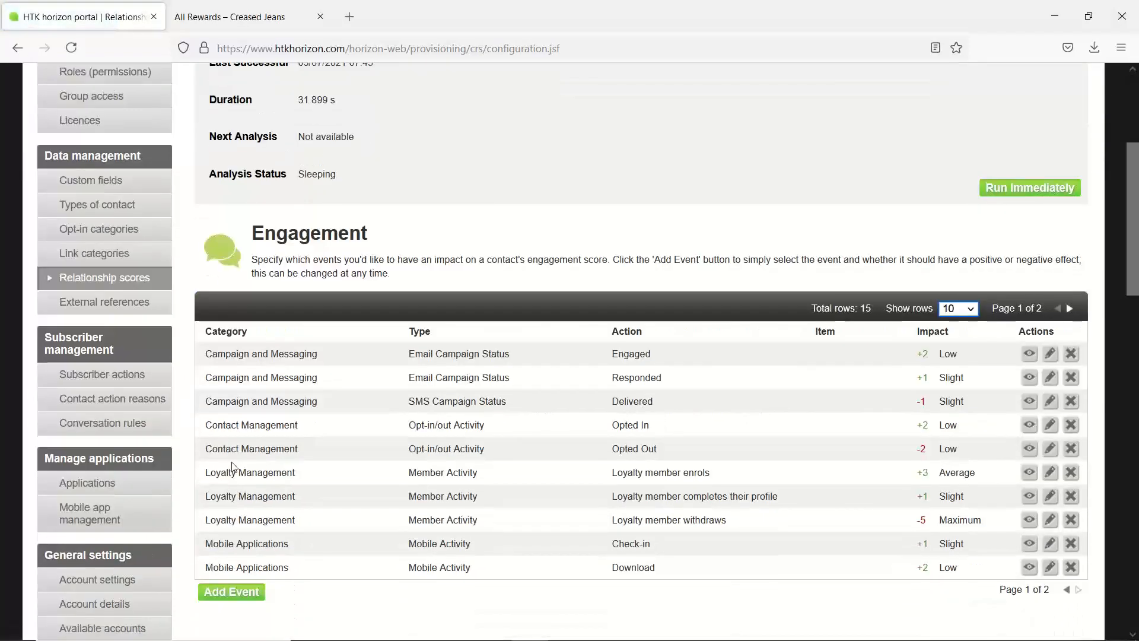
pyautogui.scroll(-14, 232, 467)
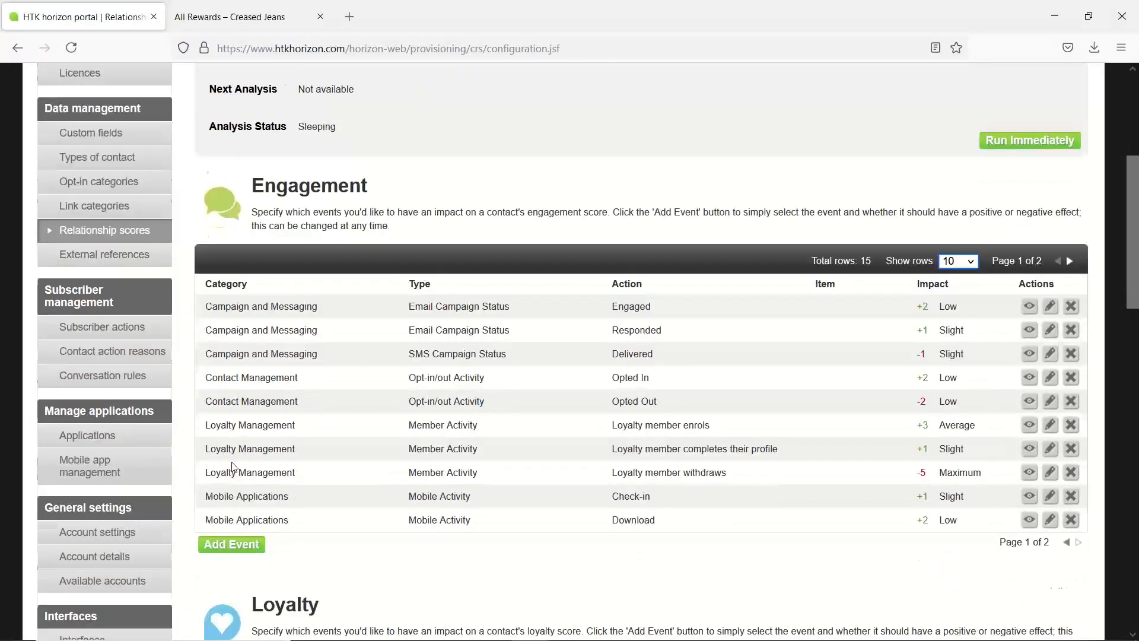
pyautogui.scroll(-4, 233, 467)
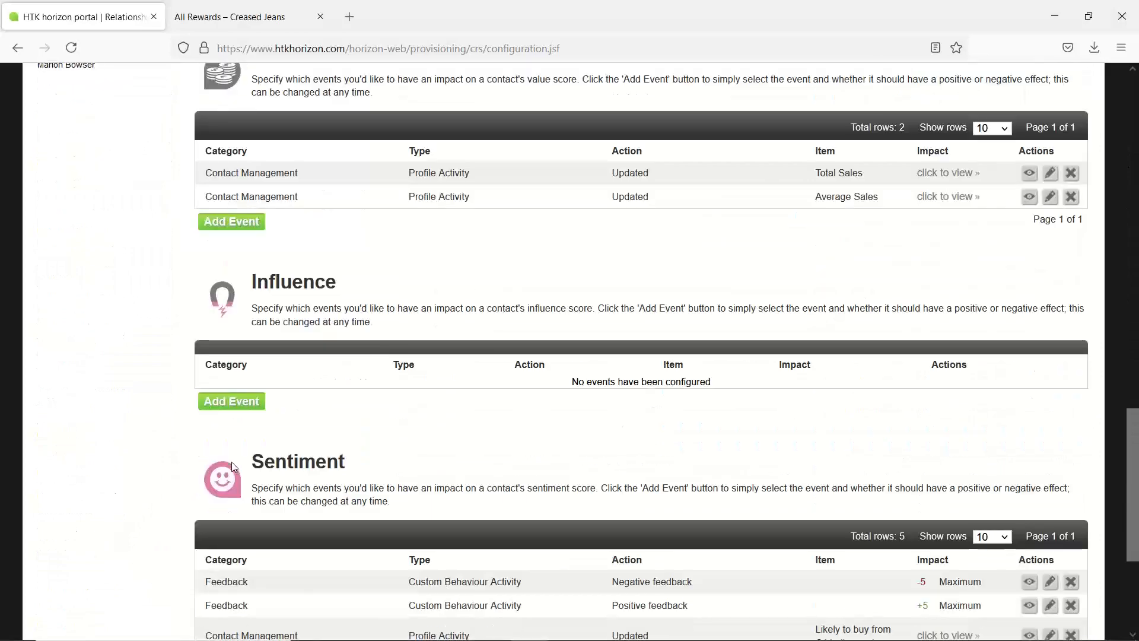
pyautogui.scroll(15, 233, 467)
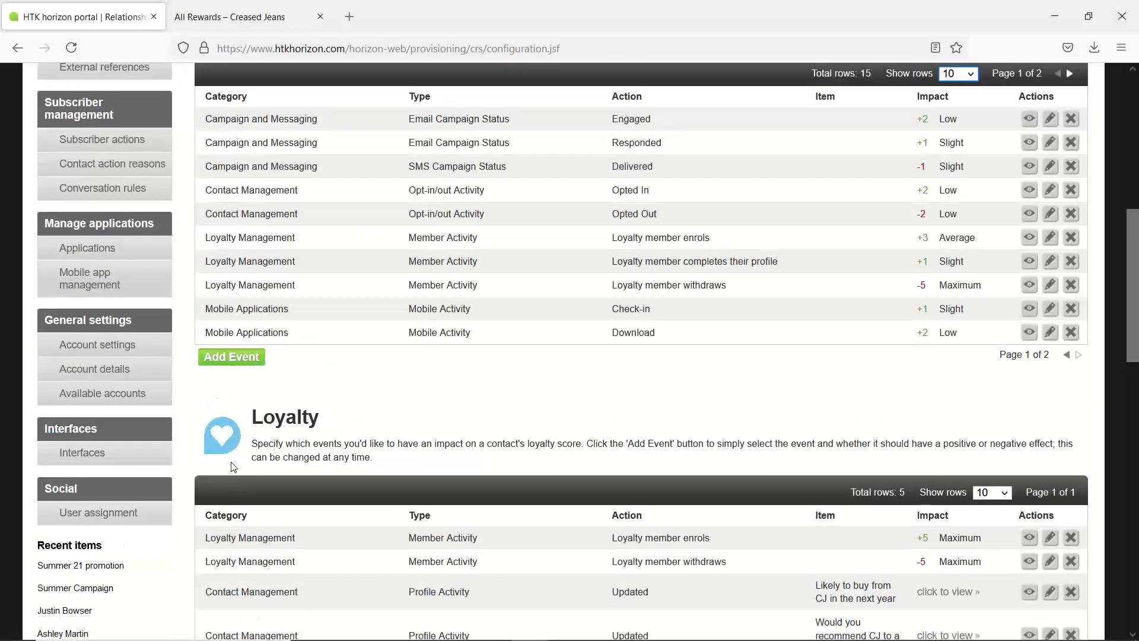
pyautogui.scroll(3, 234, 467)
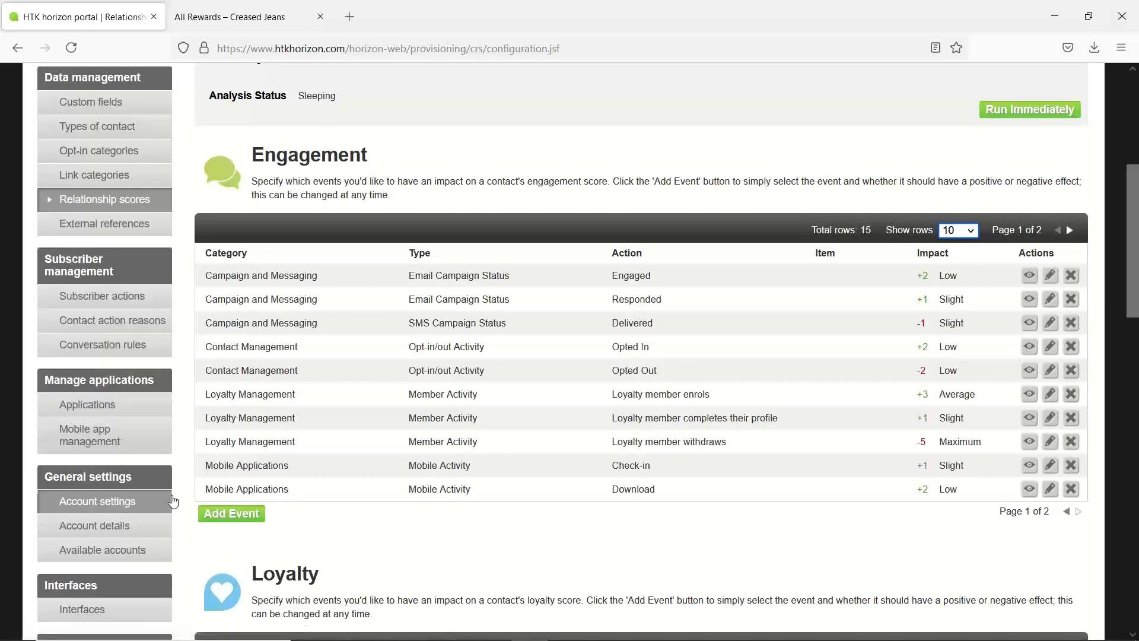
pyautogui.scroll(6, 340, 482)
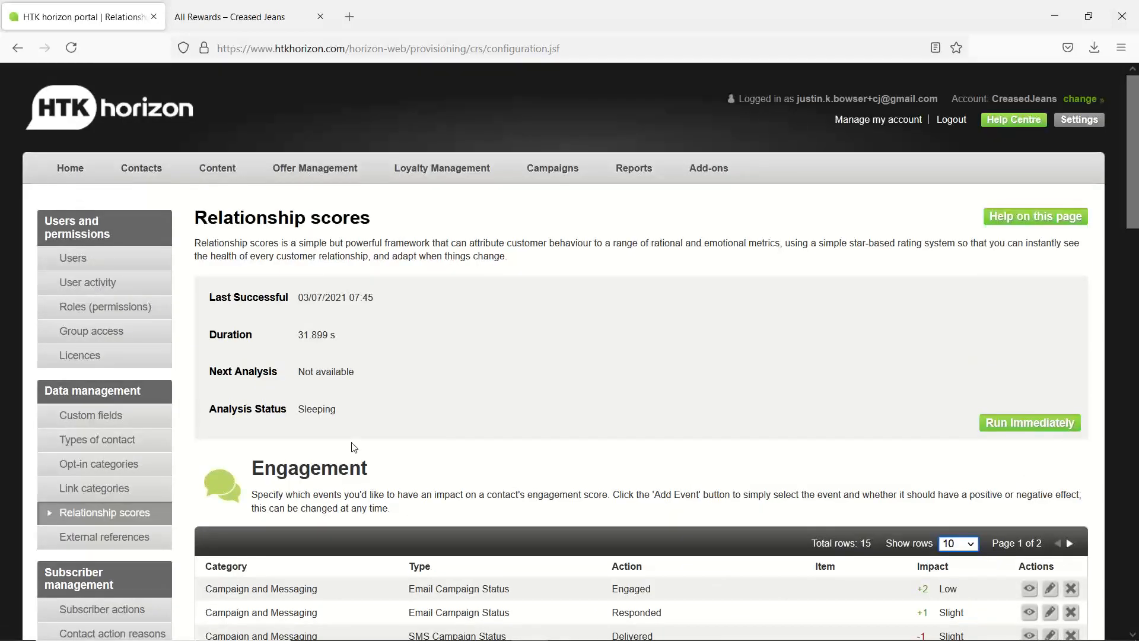
pyautogui.click(69, 174)
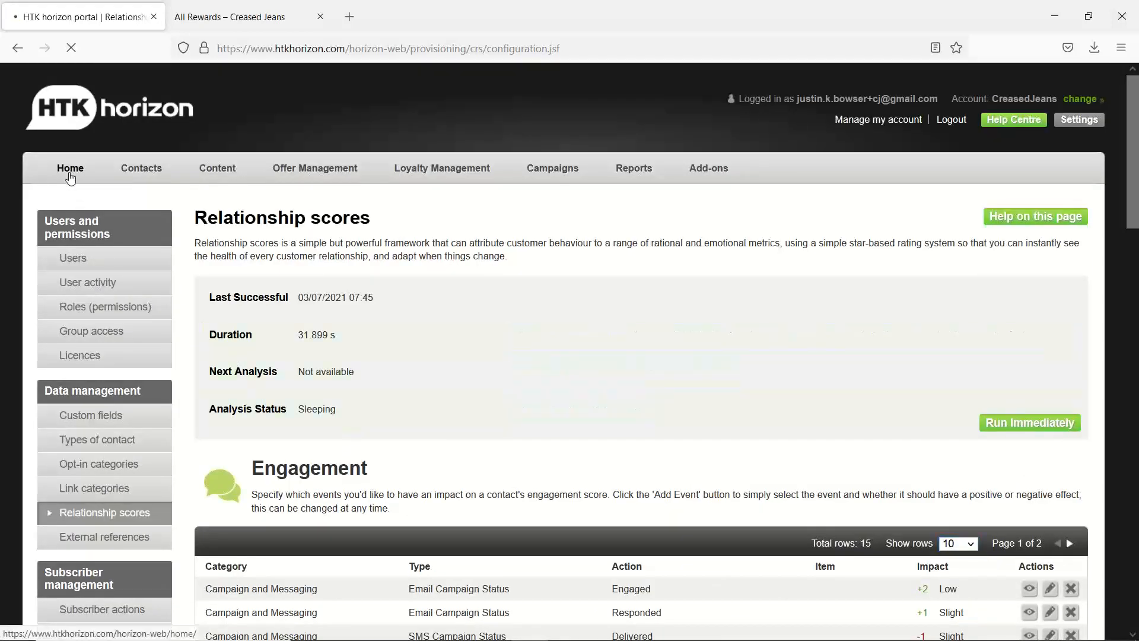